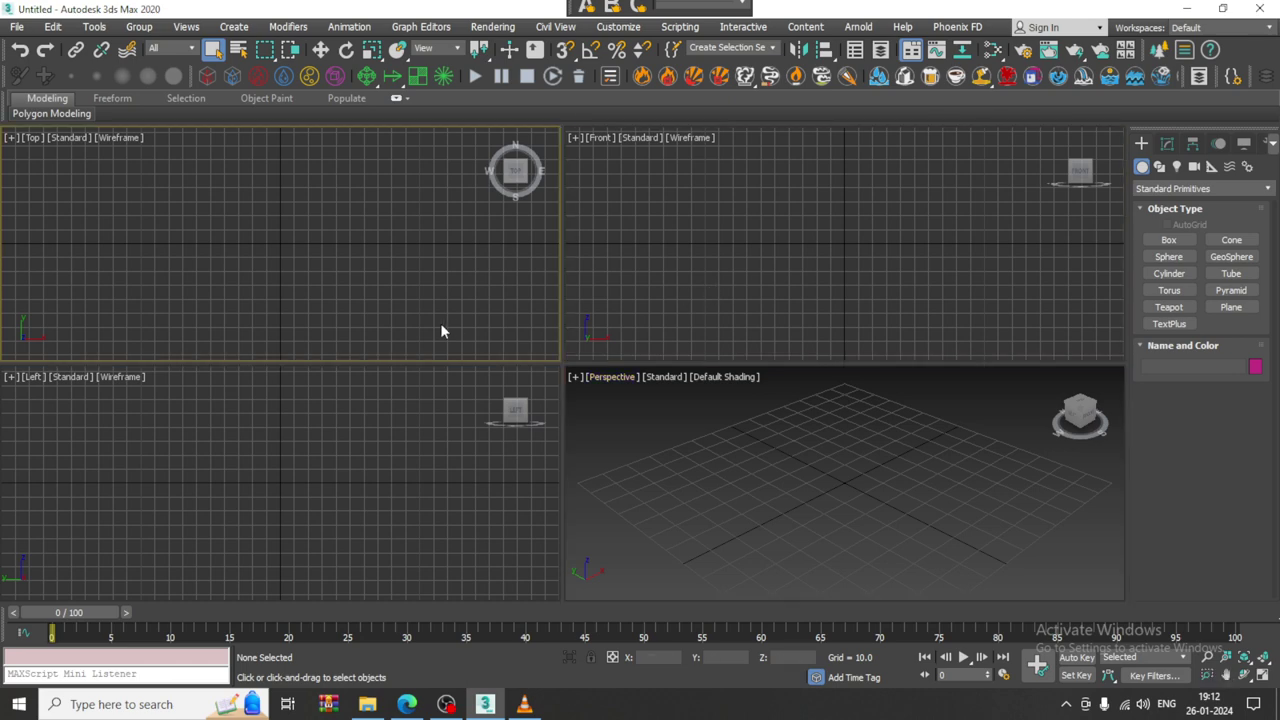
- Open the reference image kitchenn.jpg from the Kitchenn folder in an image viewer and shrink its window beside the modelling area
click(12, 28)
click(99, 133)
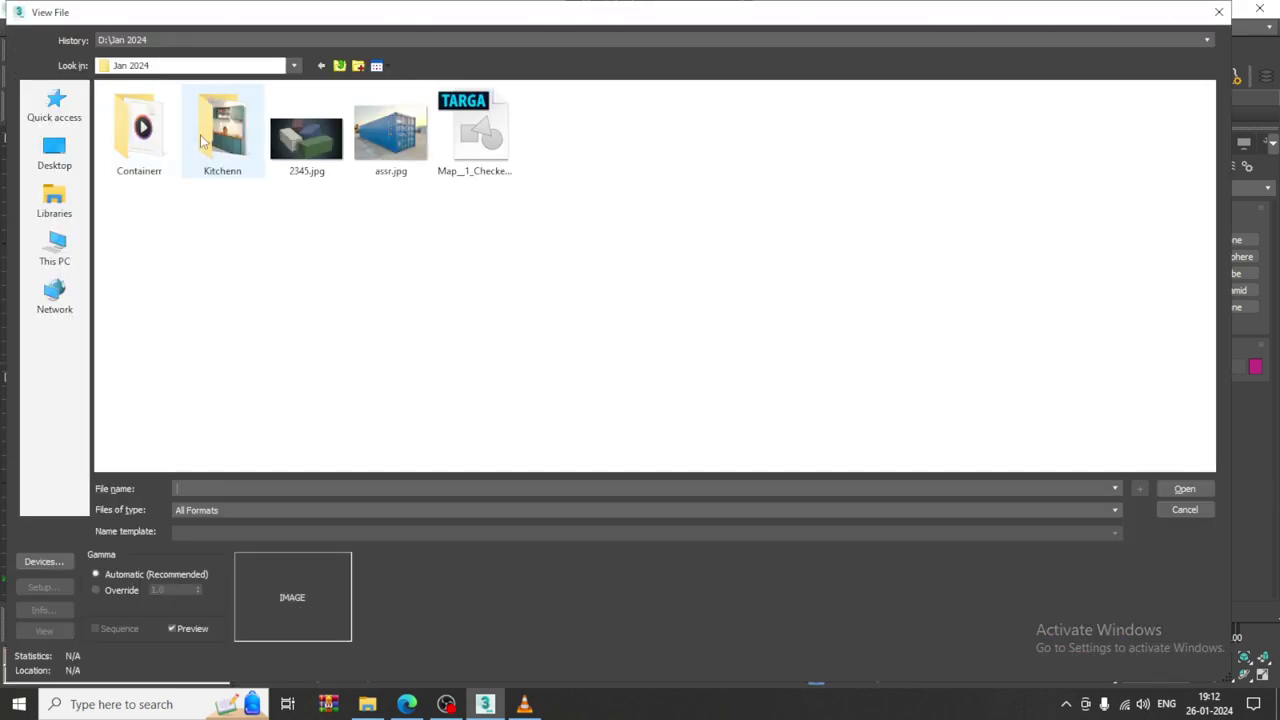
double_click(225, 150)
double_click(158, 140)
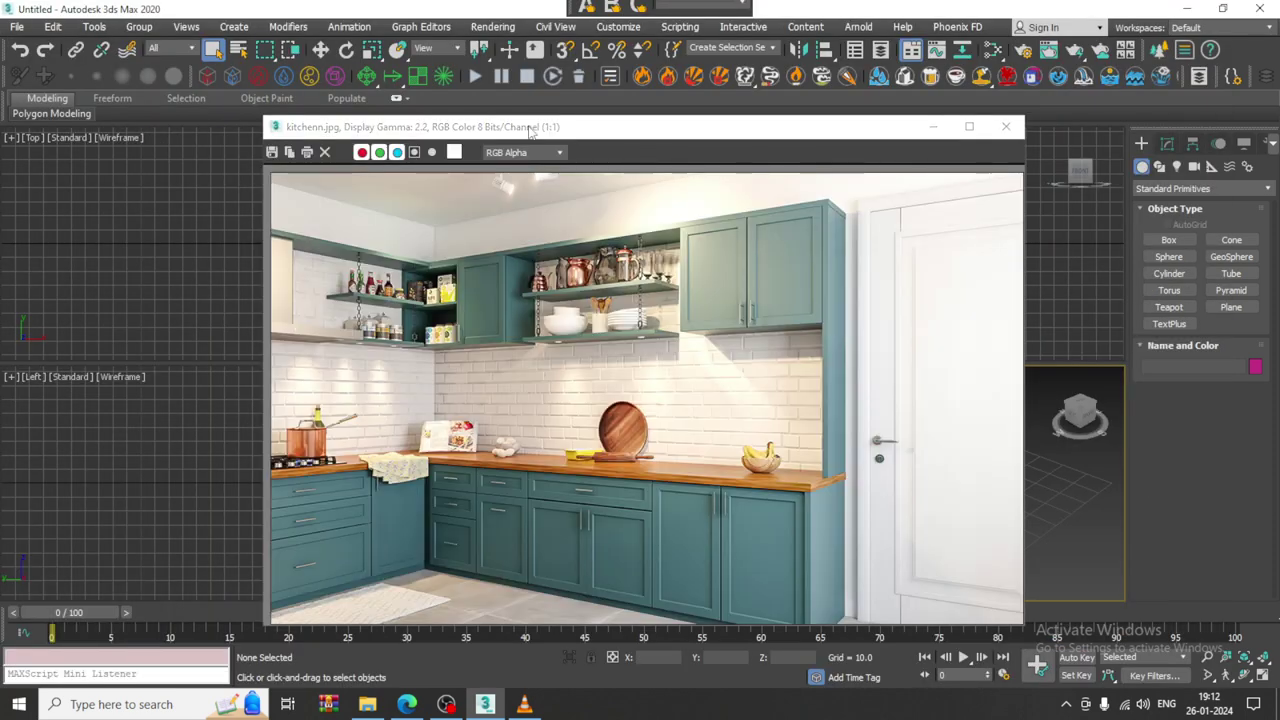
drag(530, 131, 315, 80)
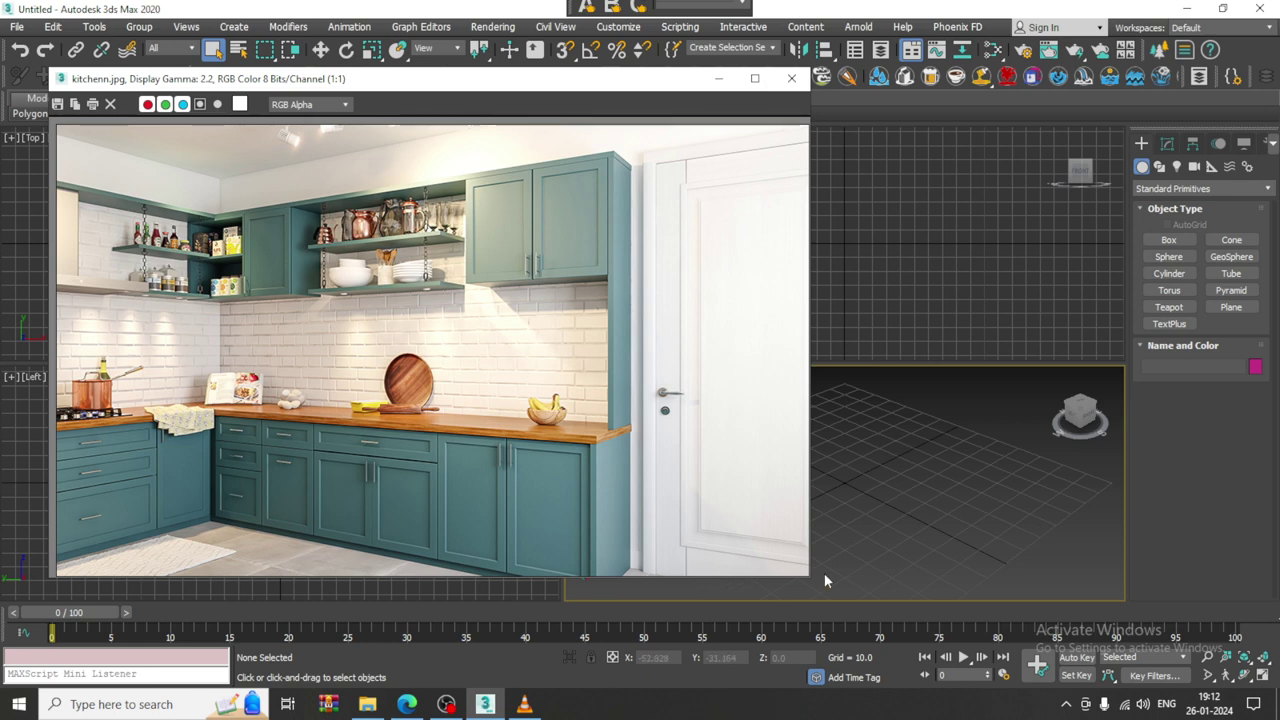
drag(810, 577, 444, 447)
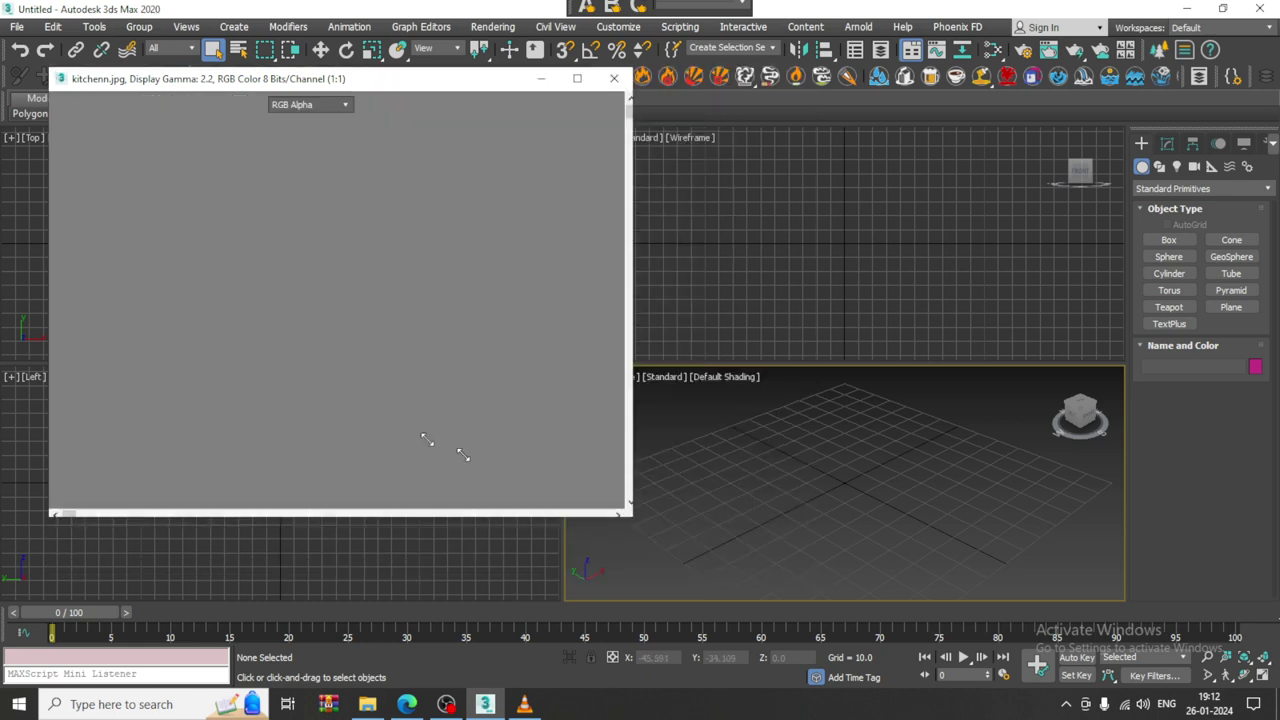
- Draw a large plane over the grid in the maximized Perspective view as the kitchen floor
scroll(463, 286, down, 1)
alt+middle_drag(890, 433, 990, 394)
key(alt+w)
scroll(881, 456, down, 4)
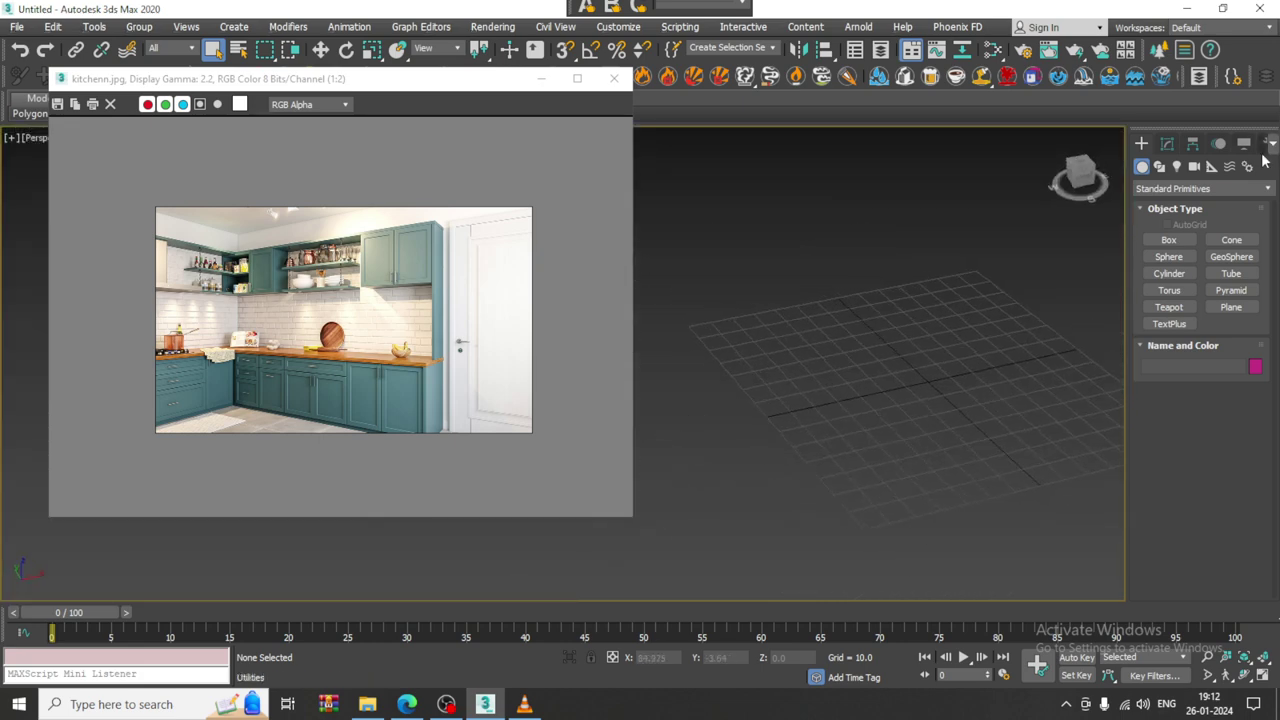
click(1243, 309)
scroll(806, 320, down, 4)
alt+middle_drag(806, 320, 786, 318)
drag(727, 320, 1115, 496)
key(w)
- Scale the floor plane up uniformly to about 107%, and to about 117% along its X axis
scroll(977, 430, up, 4)
key(r)
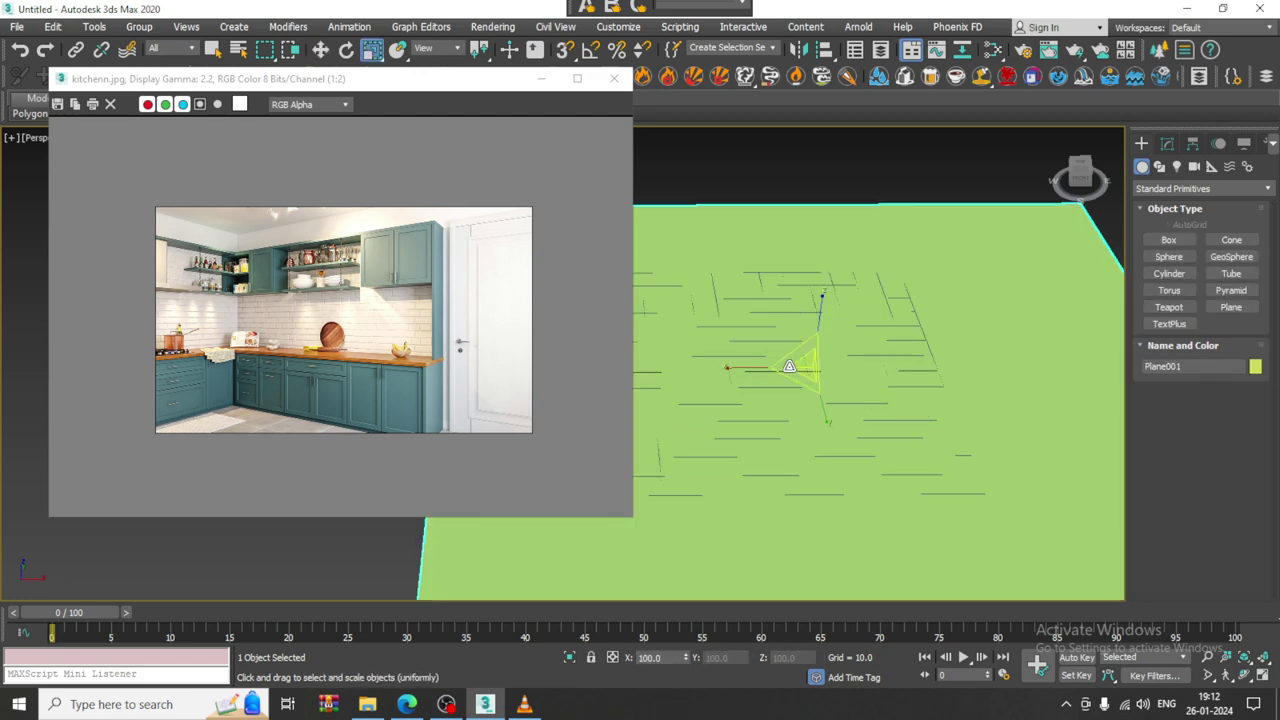
drag(794, 365, 795, 356)
middle_drag(795, 356, 917, 358)
scroll(917, 358, down, 2)
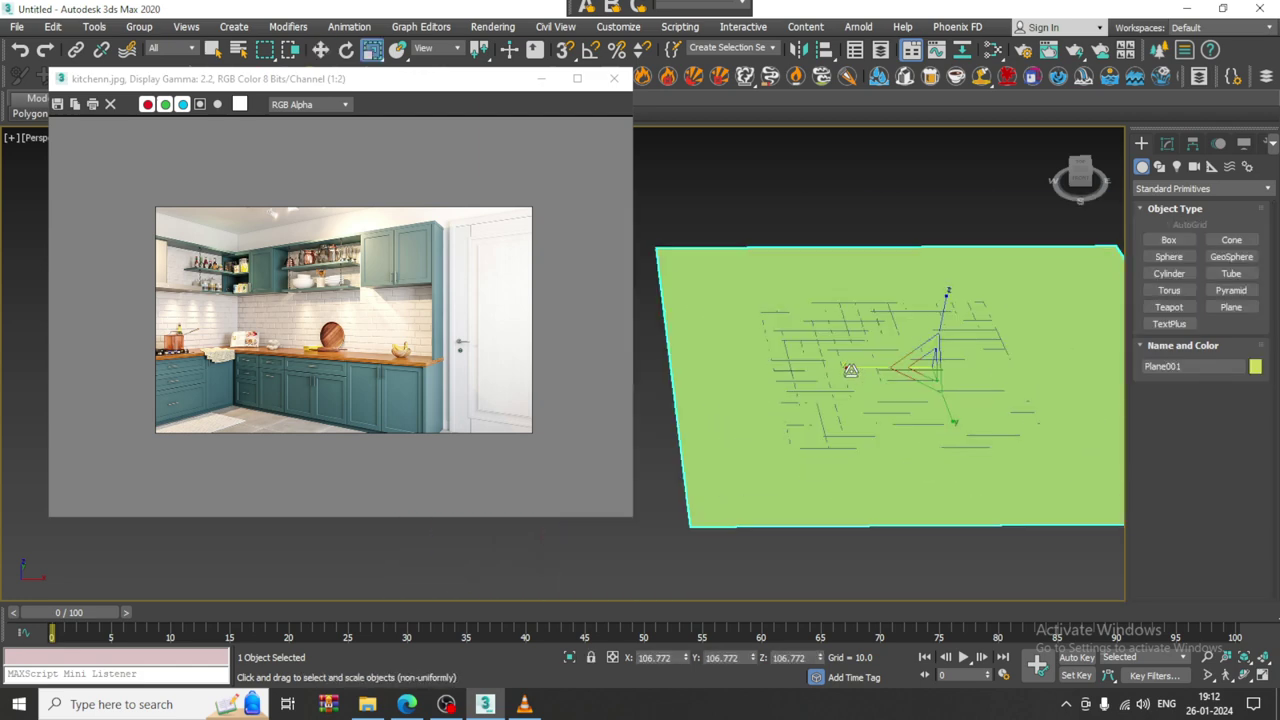
drag(854, 370, 844, 372)
alt+middle_drag(858, 373, 970, 388)
key(w)
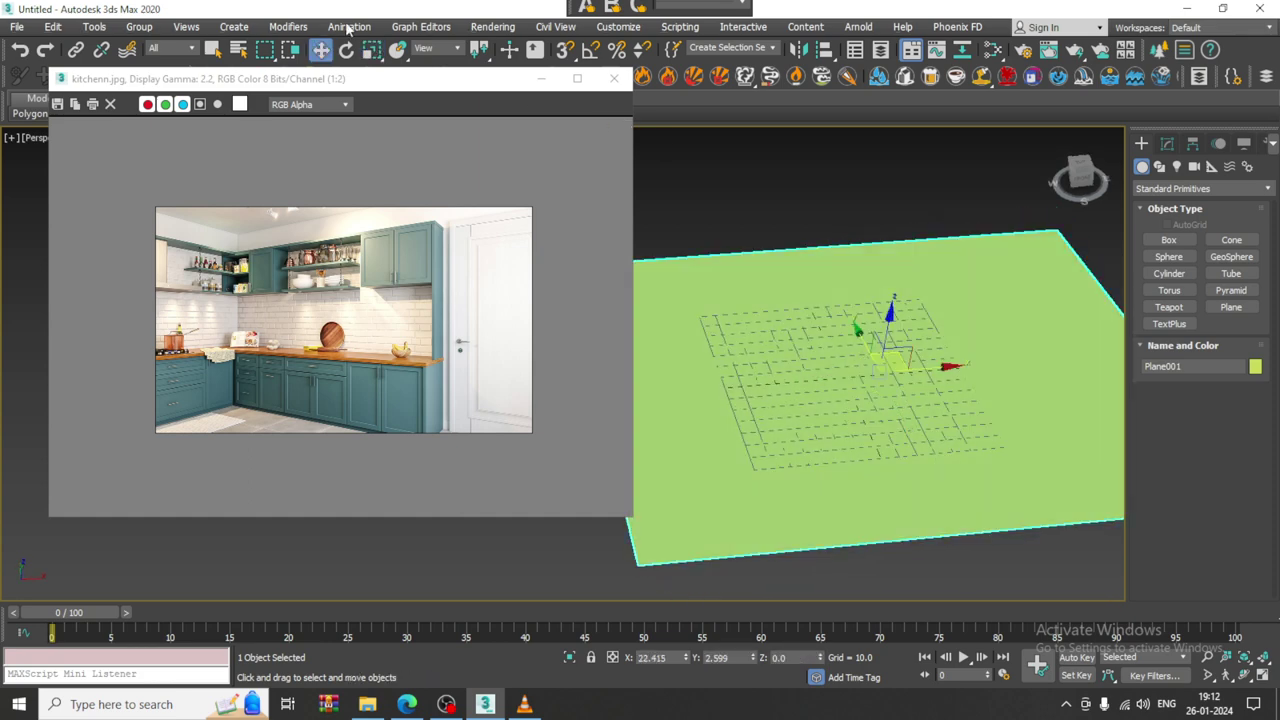
- Maximize the Top view with the floor plane centred in the free area, and move the reference image window clear of it
drag(387, 84, 91, 122)
key(alt+w)
click(465, 302)
key(alt+w)
scroll(640, 300, down, 3)
middle_drag(500, 272, 707, 282)
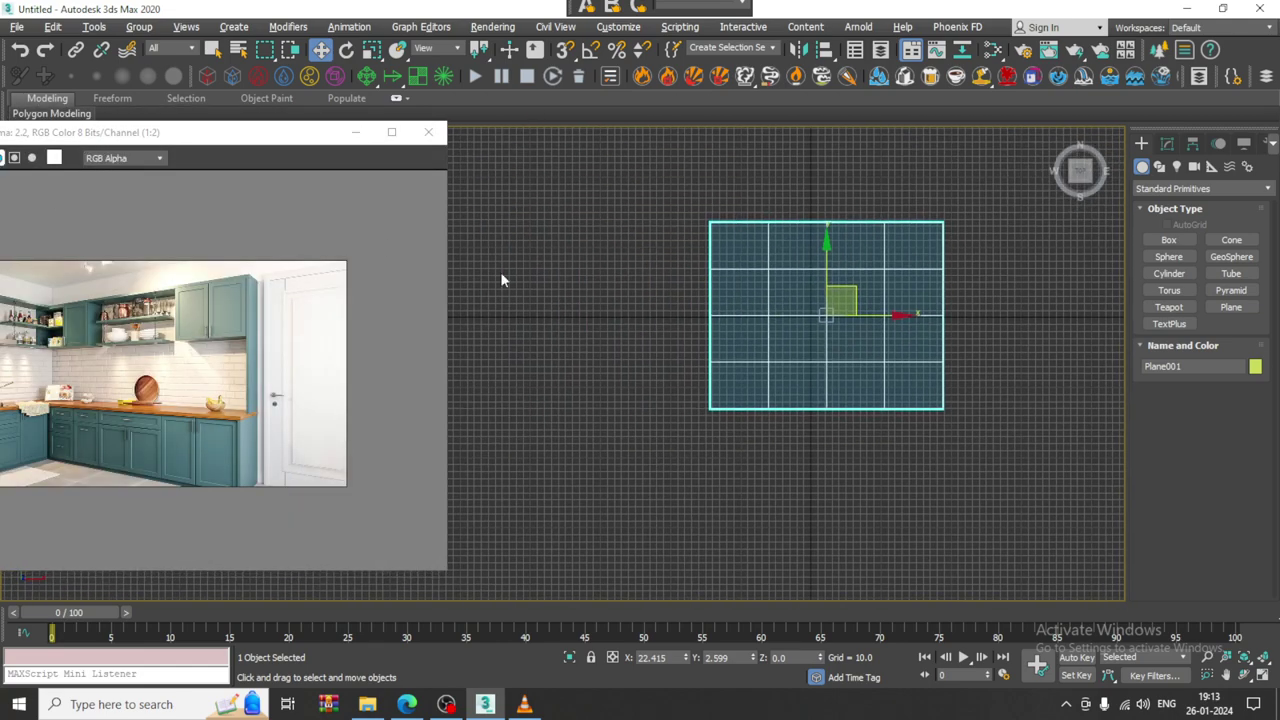
drag(170, 137, 249, 147)
middle_drag(737, 266, 783, 274)
- Draw an L-shaped AEC wall, 5 wide and 96 high, snapped along the floor plane's left and back edges
click(1178, 189)
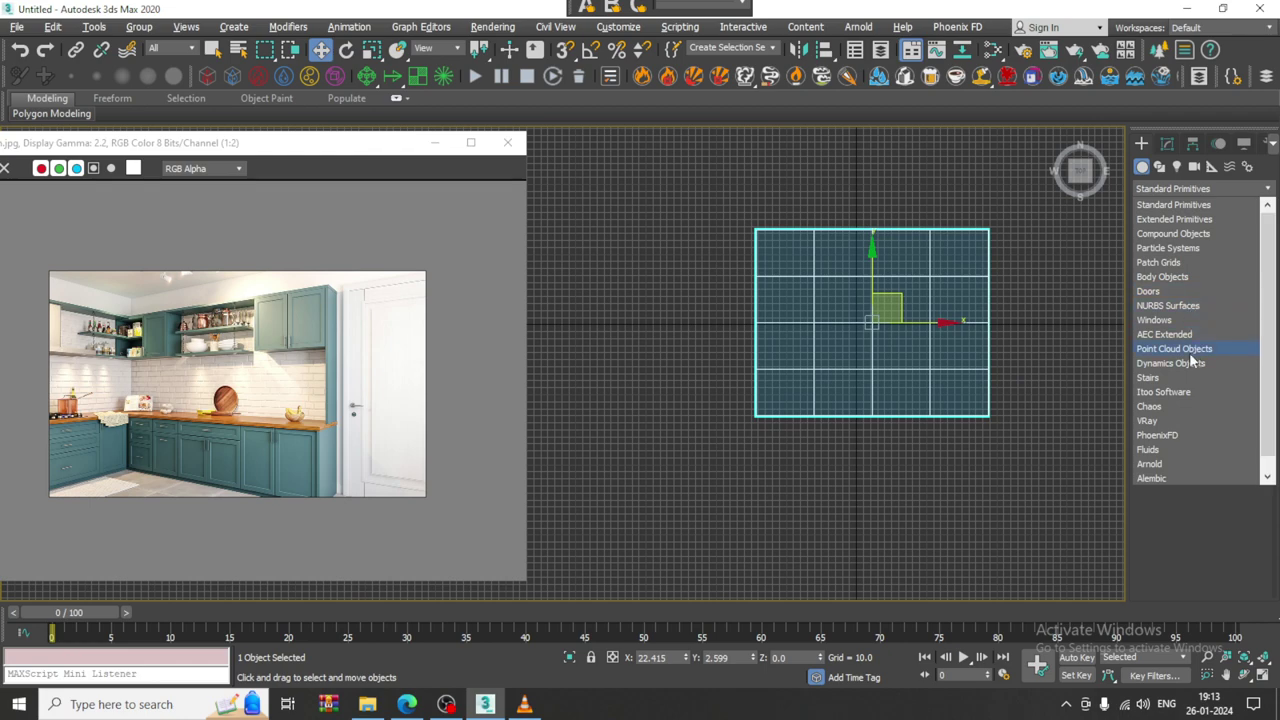
click(1166, 336)
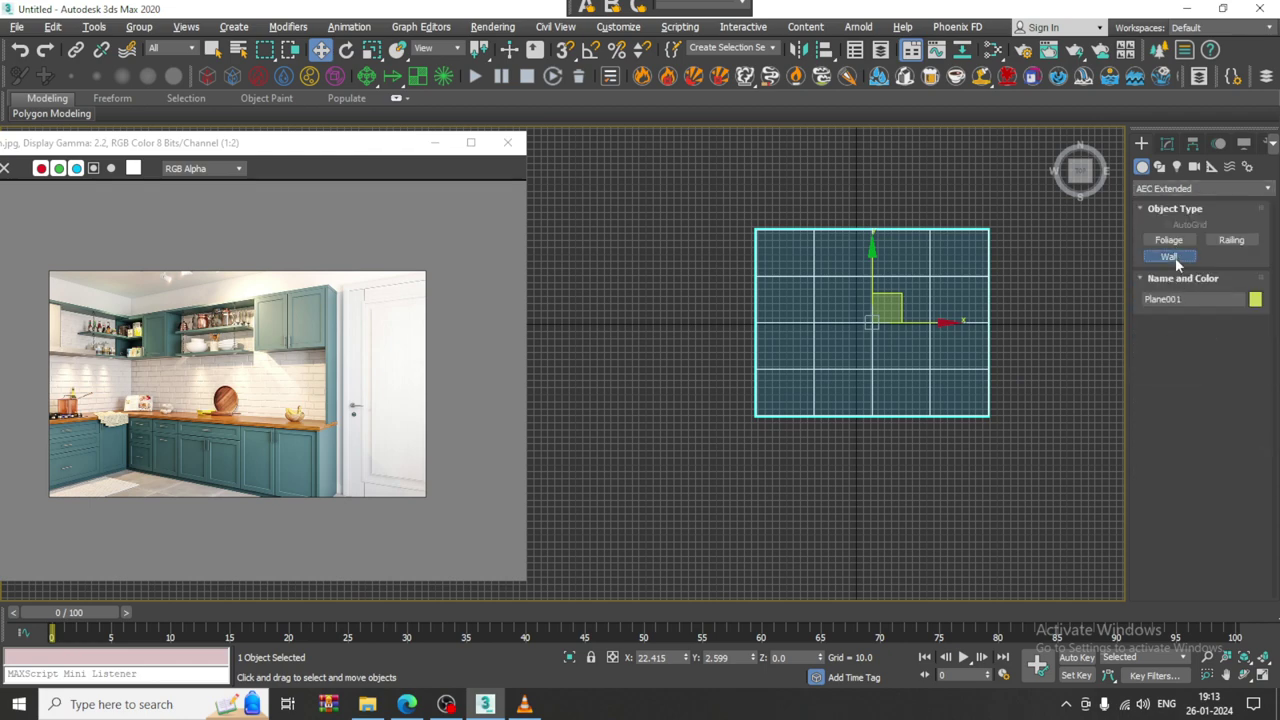
click(1175, 257)
scroll(726, 383, up, 5)
middle_drag(814, 380, 637, 457)
key(s)
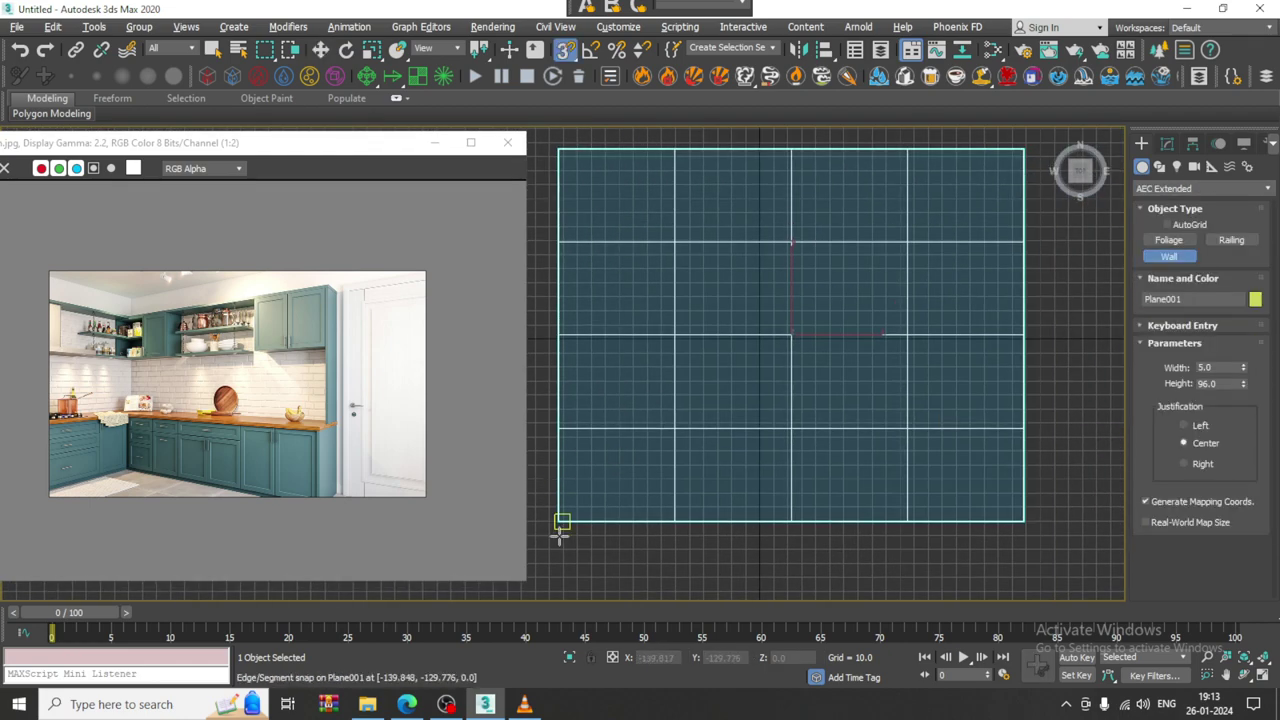
click(558, 528)
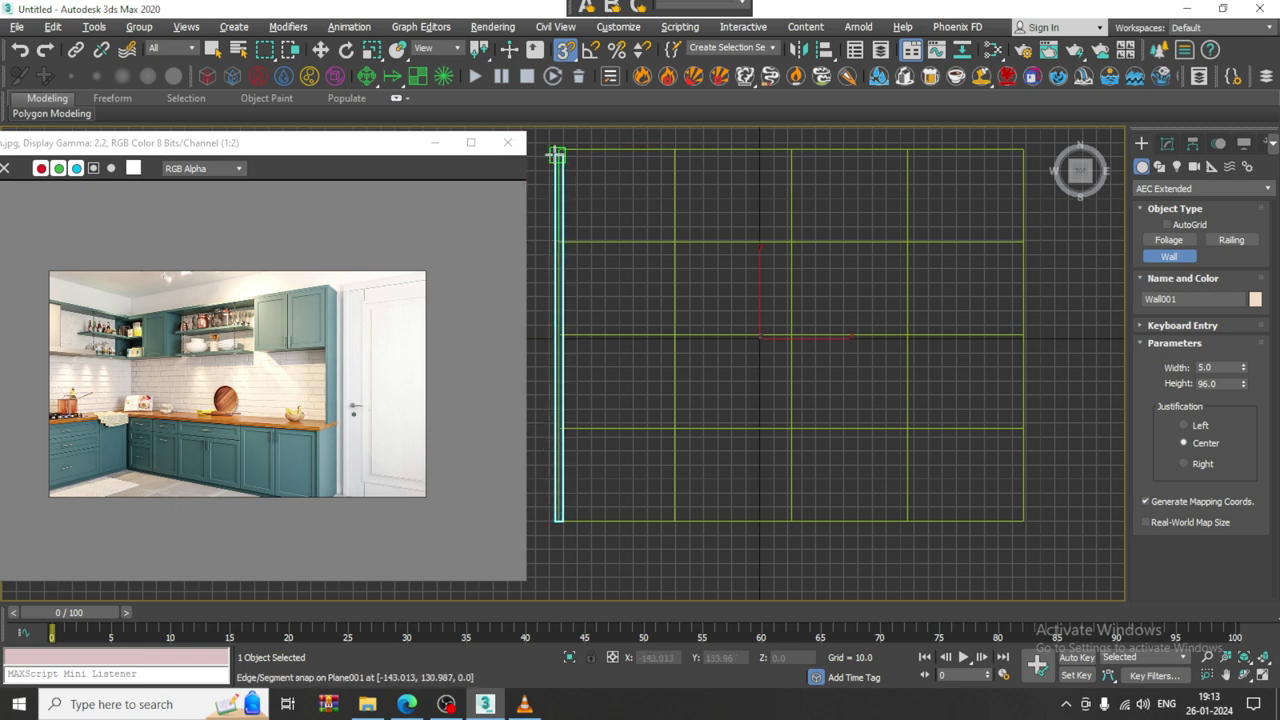
click(557, 150)
click(1023, 150)
right_click(1023, 150)
right_click(1023, 150)
key(s)
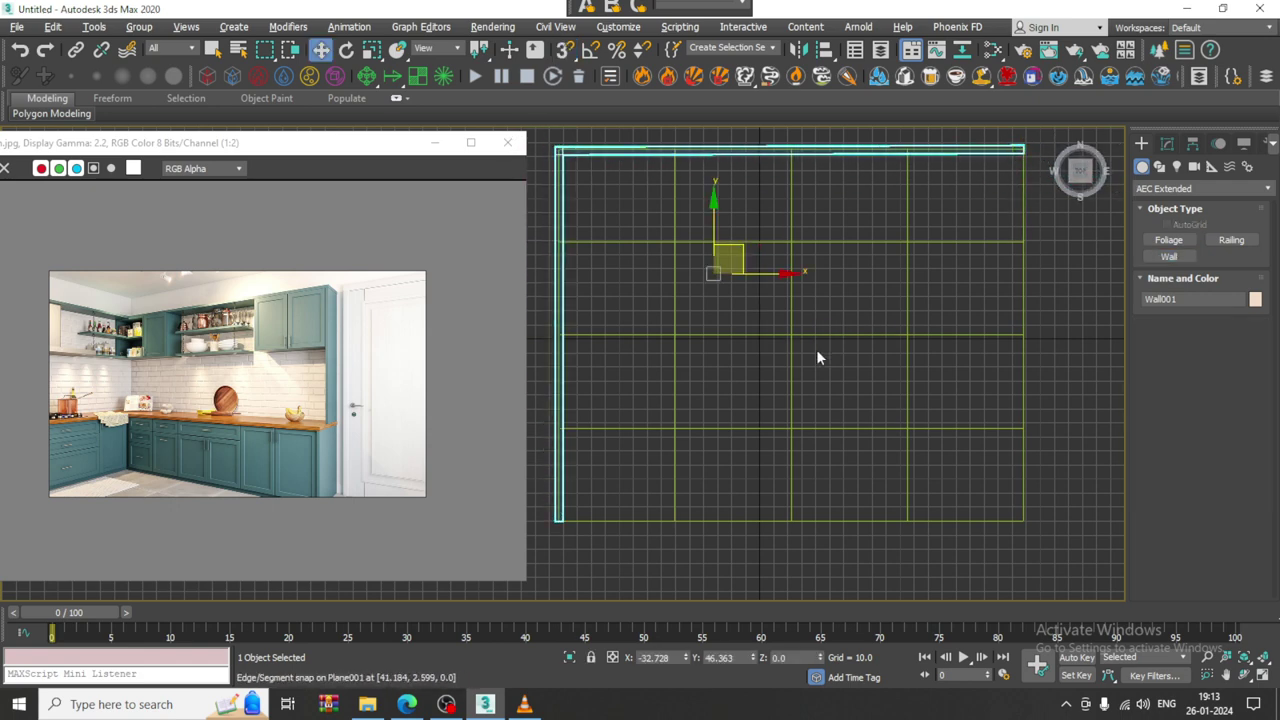
- Scale the L-shaped wall vertically to about 131% in the maximized Perspective view
key(alt+w)
middle_drag(903, 480, 830, 372)
key(alt+w)
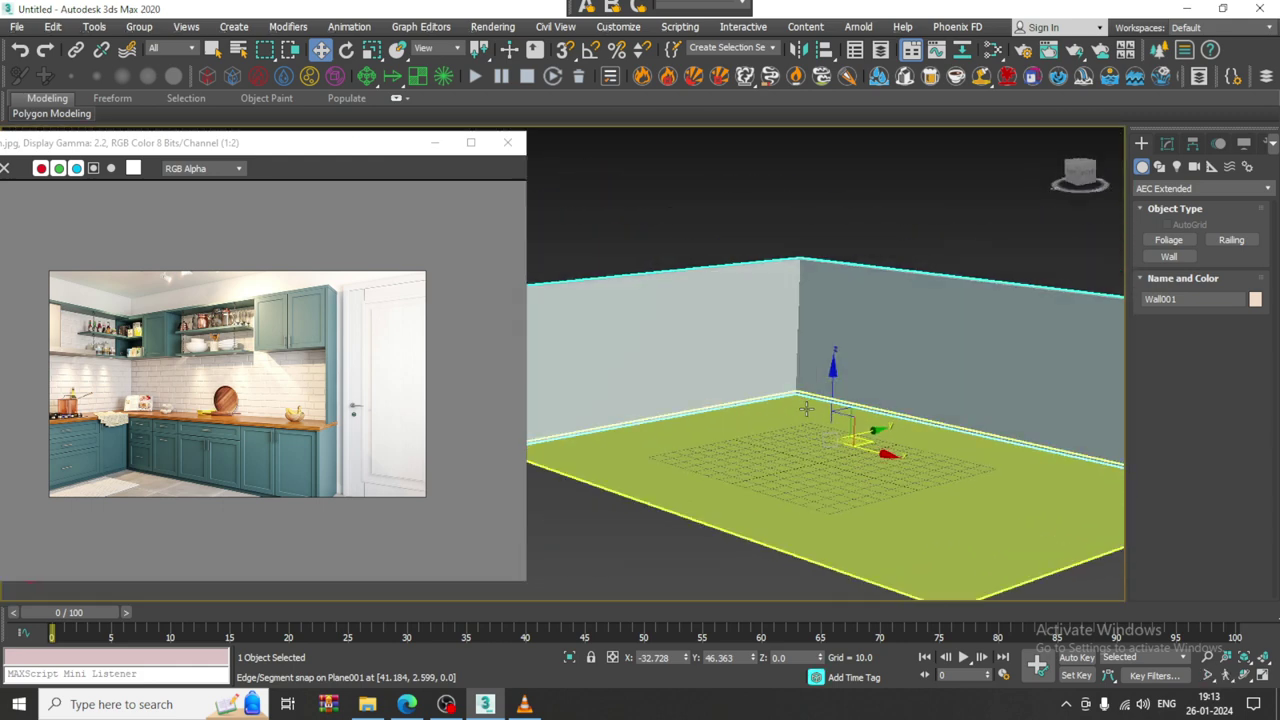
key(r)
drag(834, 358, 829, 345)
alt+middle_drag(822, 350, 755, 373)
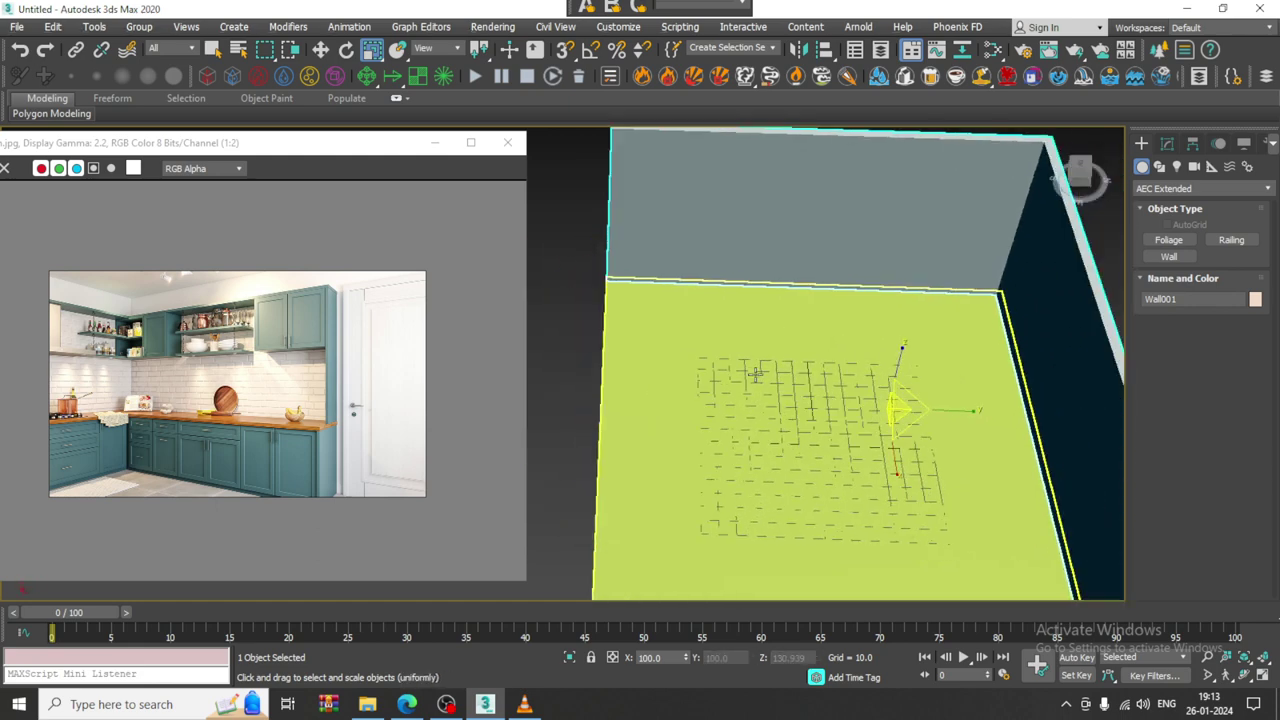
- Set the floor plane's length and width segments to 1
click(766, 363)
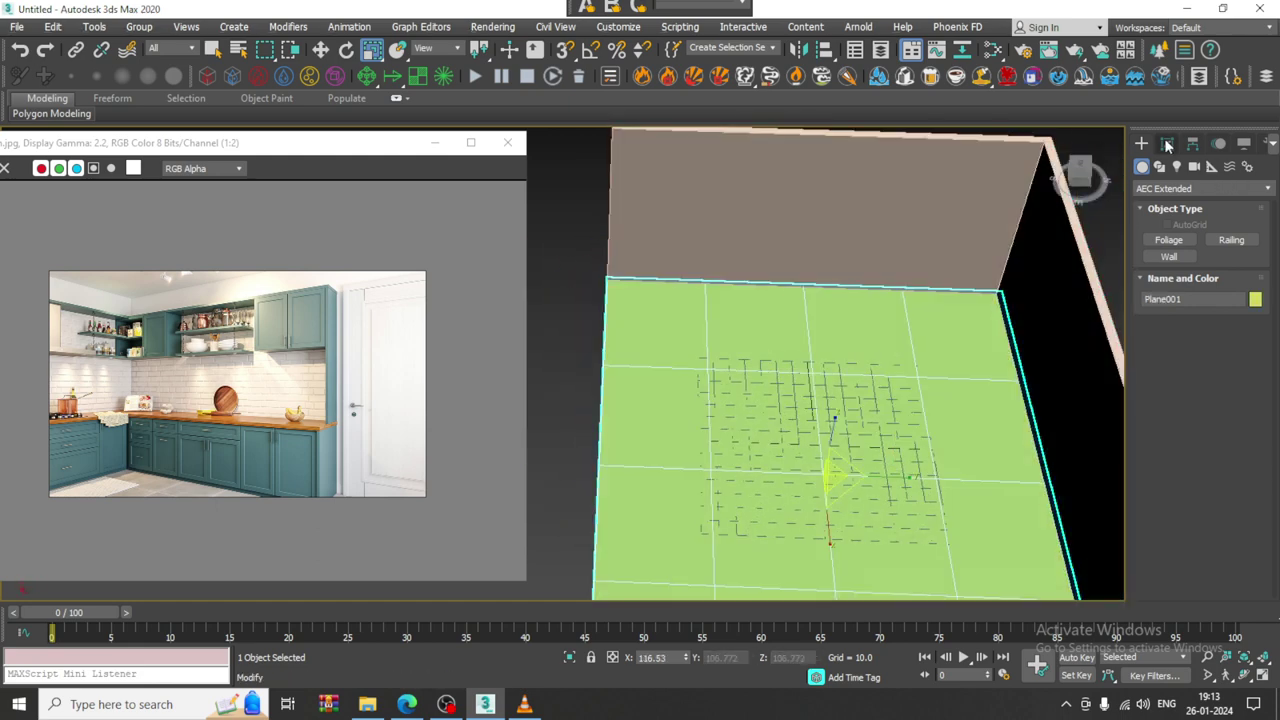
click(1167, 143)
text(1)
key(Tab)
text(1)
drag(1250, 362, 1250, 360)
click(1250, 378)
- Convert the L-shaped wall to an Editable Poly
key(w)
click(800, 223)
key(1)
middle_drag(815, 254, 750, 330)
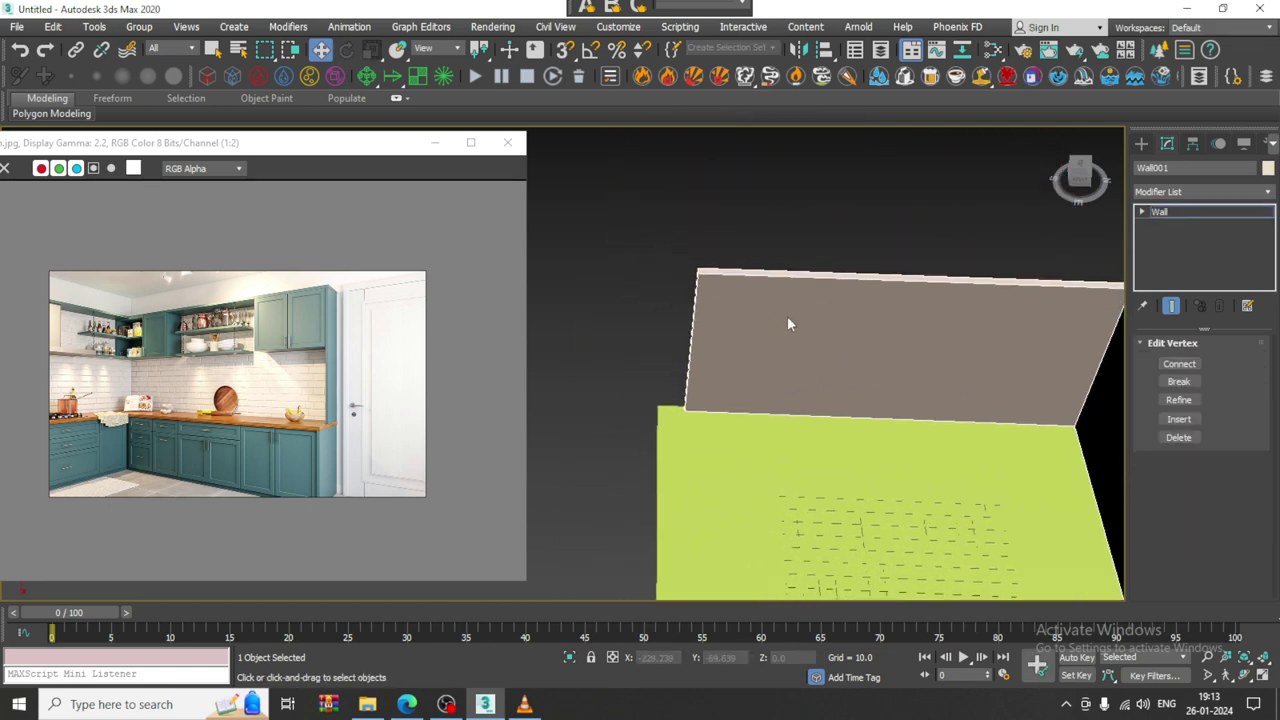
right_click(787, 316)
mouse_move(898, 488)
click(990, 500)
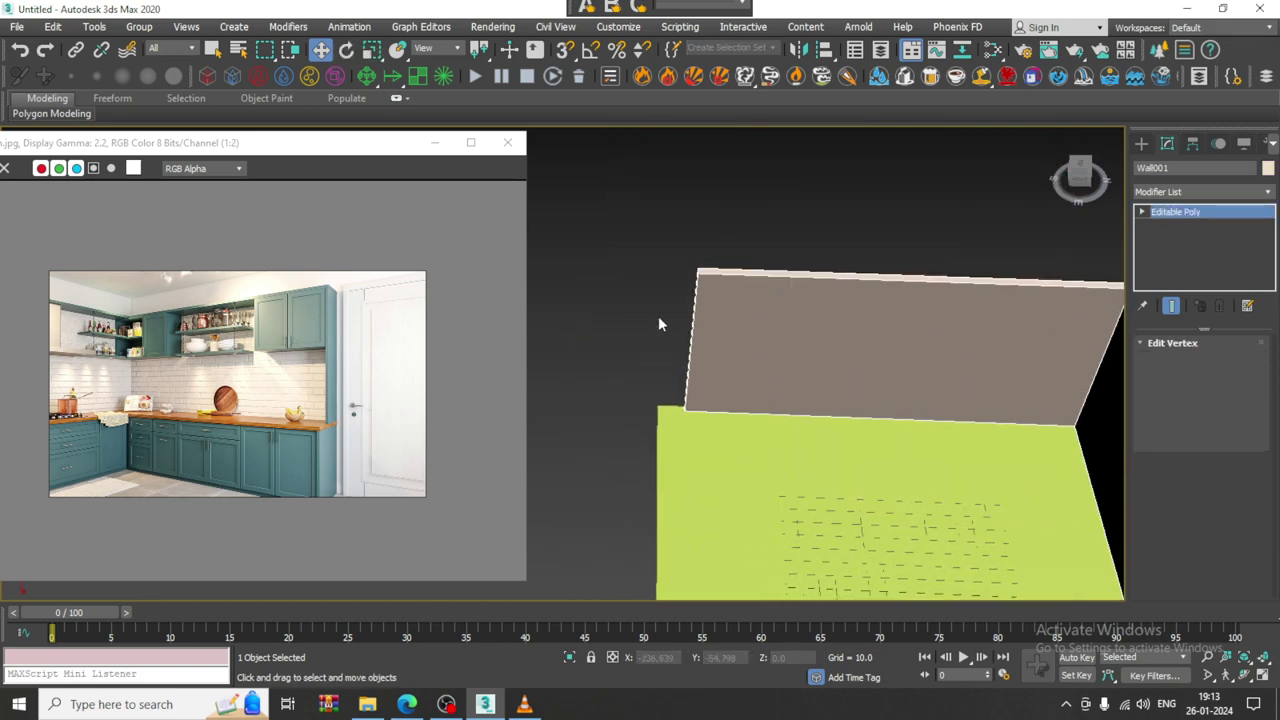
- Move the four vertices at the open end of the left wall along Y toward the floor's edge
drag(636, 205, 697, 344)
scroll(151, 414, up, 1)
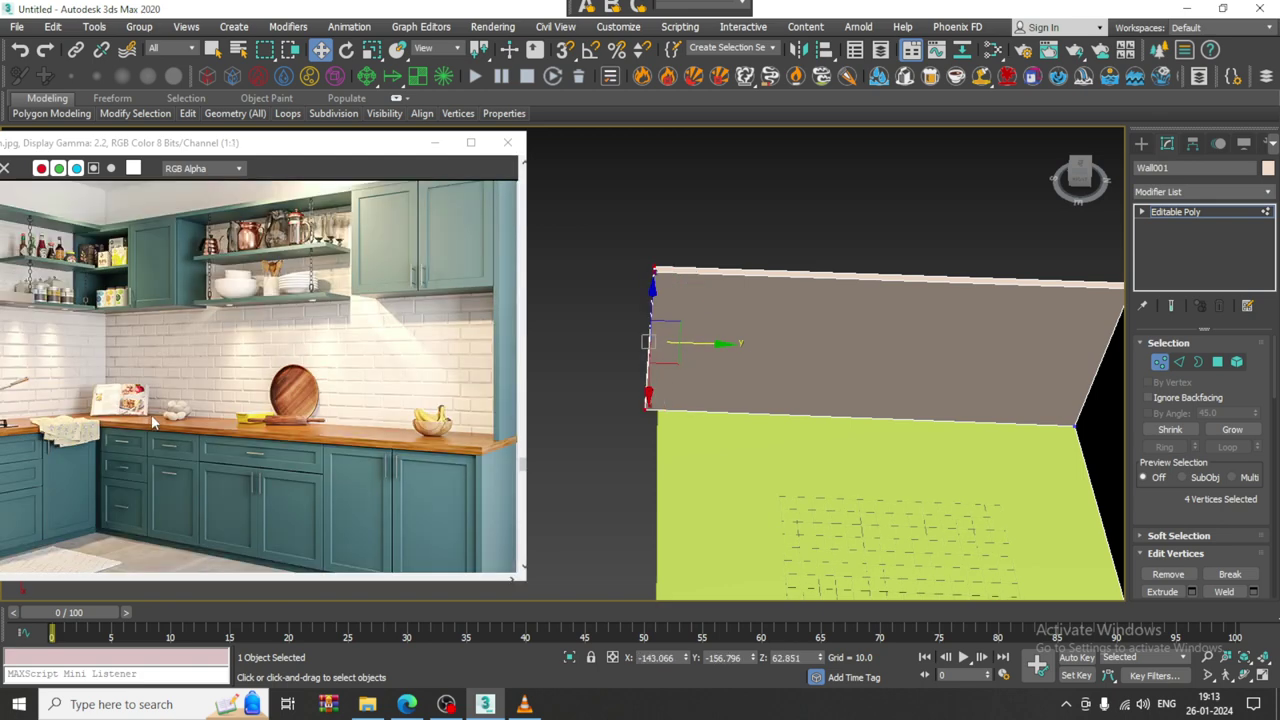
scroll(157, 424, down, 1)
alt+middle_drag(939, 452, 549, 321)
drag(616, 302, 628, 300)
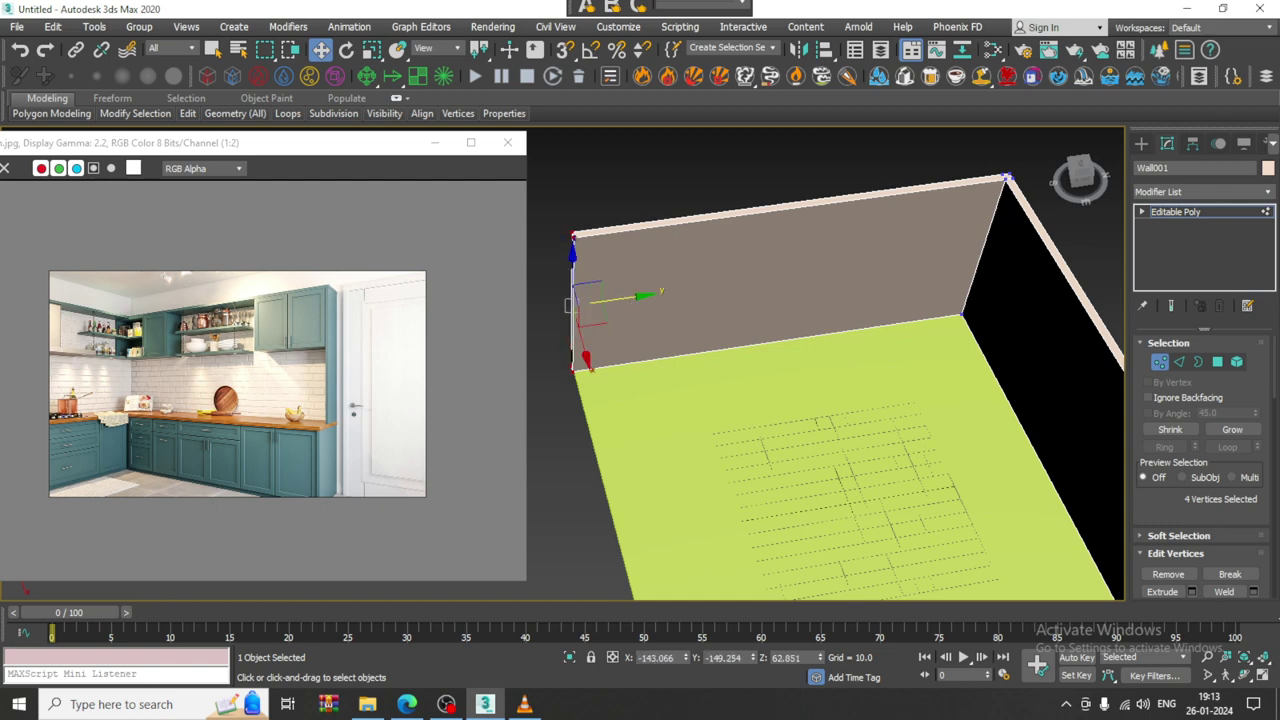
- Draw a low box about 277 long and 38 wide along the inside of the left wall in the Top view
click(1141, 143)
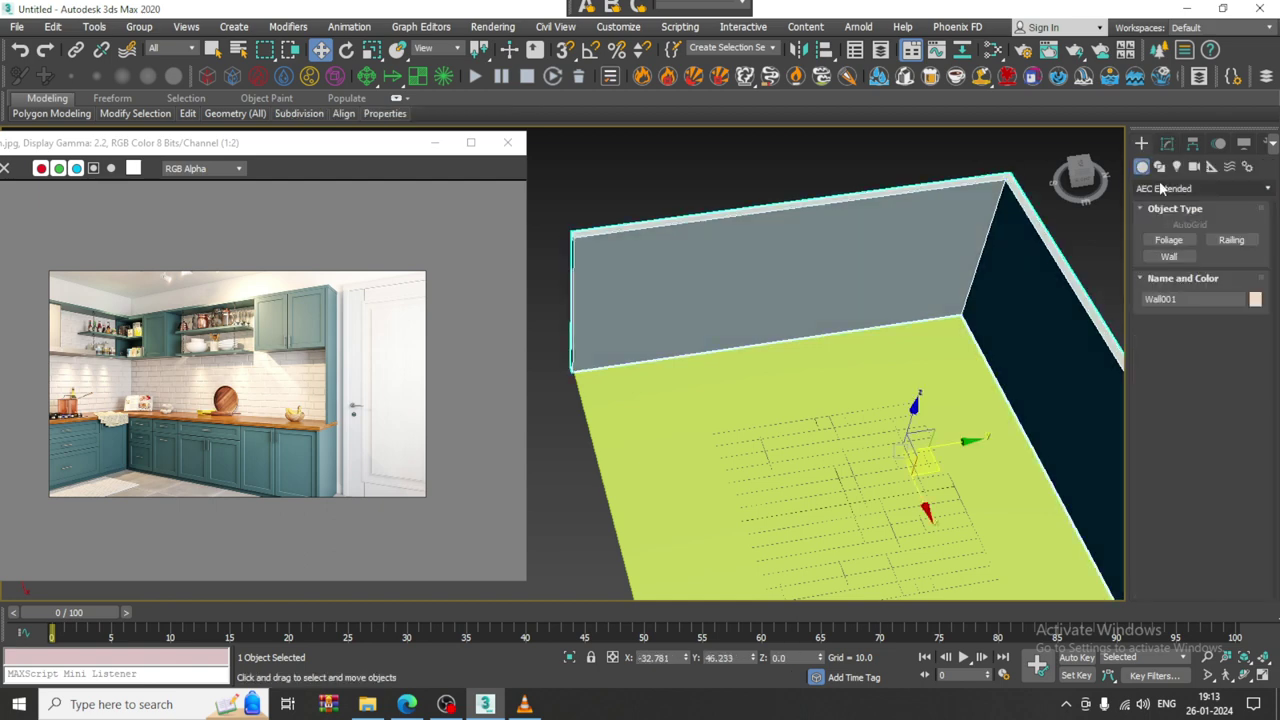
click(1200, 188)
click(1170, 204)
click(1169, 240)
key(alt+w)
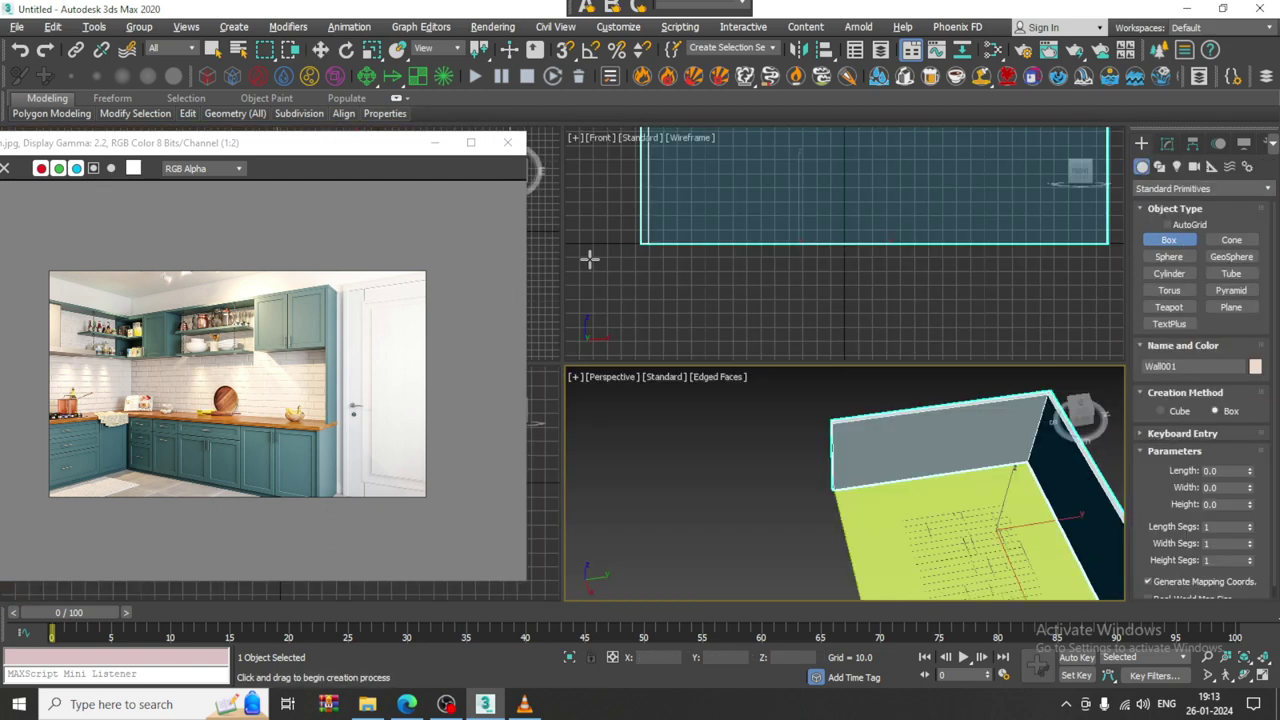
middle_drag(552, 259, 860, 249)
key(alt+w)
scroll(720, 250, down, 4)
middle_drag(640, 236, 677, 249)
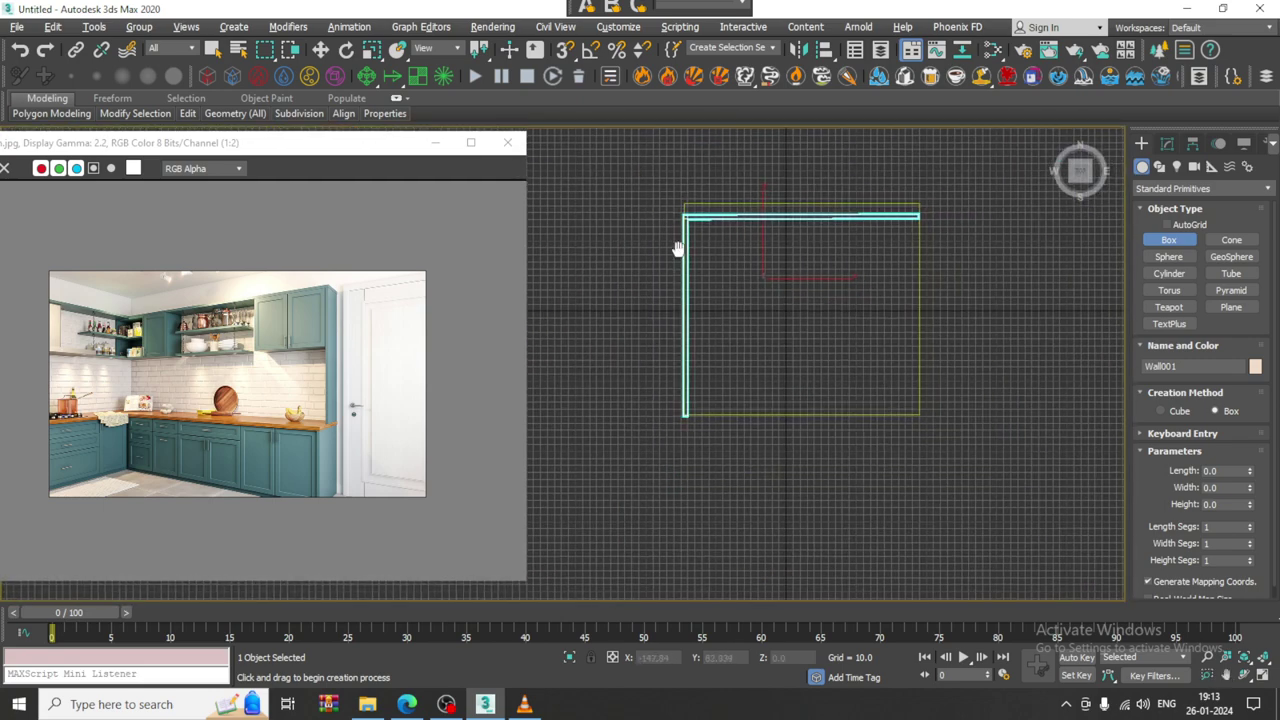
scroll(680, 238, up, 4)
drag(700, 203, 755, 590)
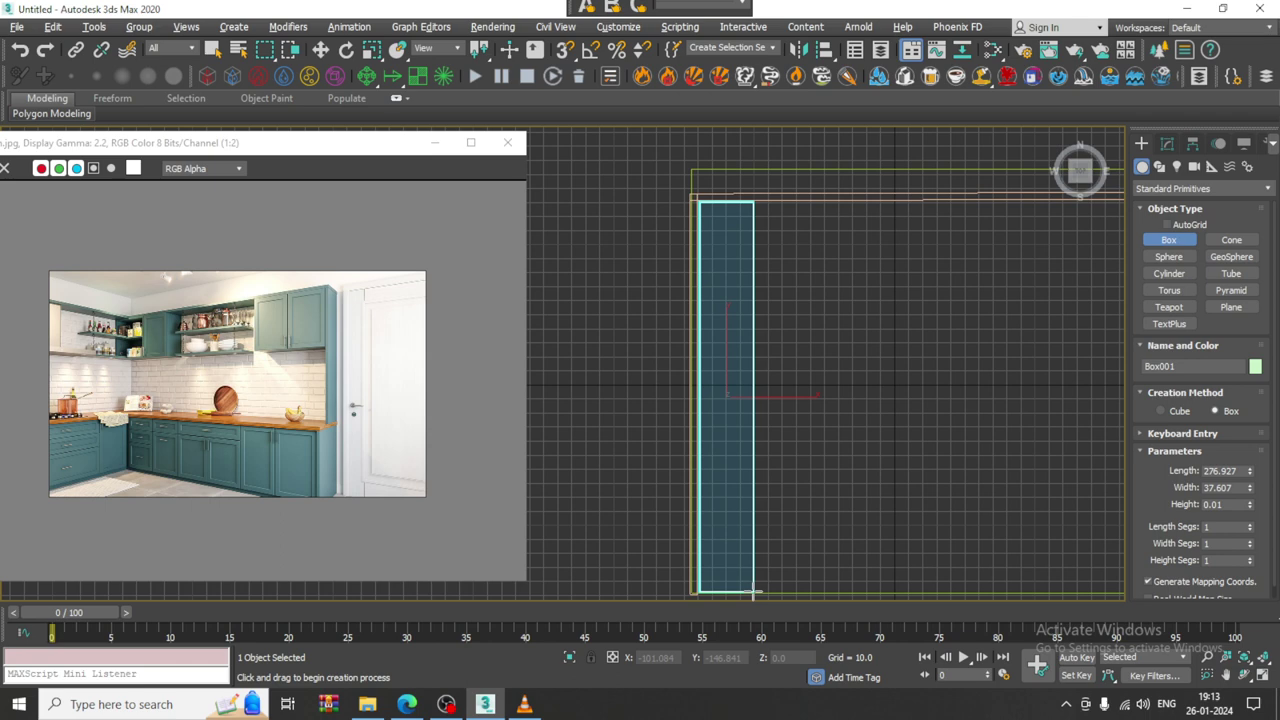
click(754, 556)
- Raise the top vertices of both walls to a height of about 161 units in the Perspective view
key(w)
key(alt+w)
middle_click(851, 530)
key(alt+w)
alt+middle_drag(846, 500, 818, 372)
click(820, 343)
scroll(834, 334, down, 2)
key(1)
drag(690, 485, 1120, 378)
key(1)
drag(862, 266, 864, 228)
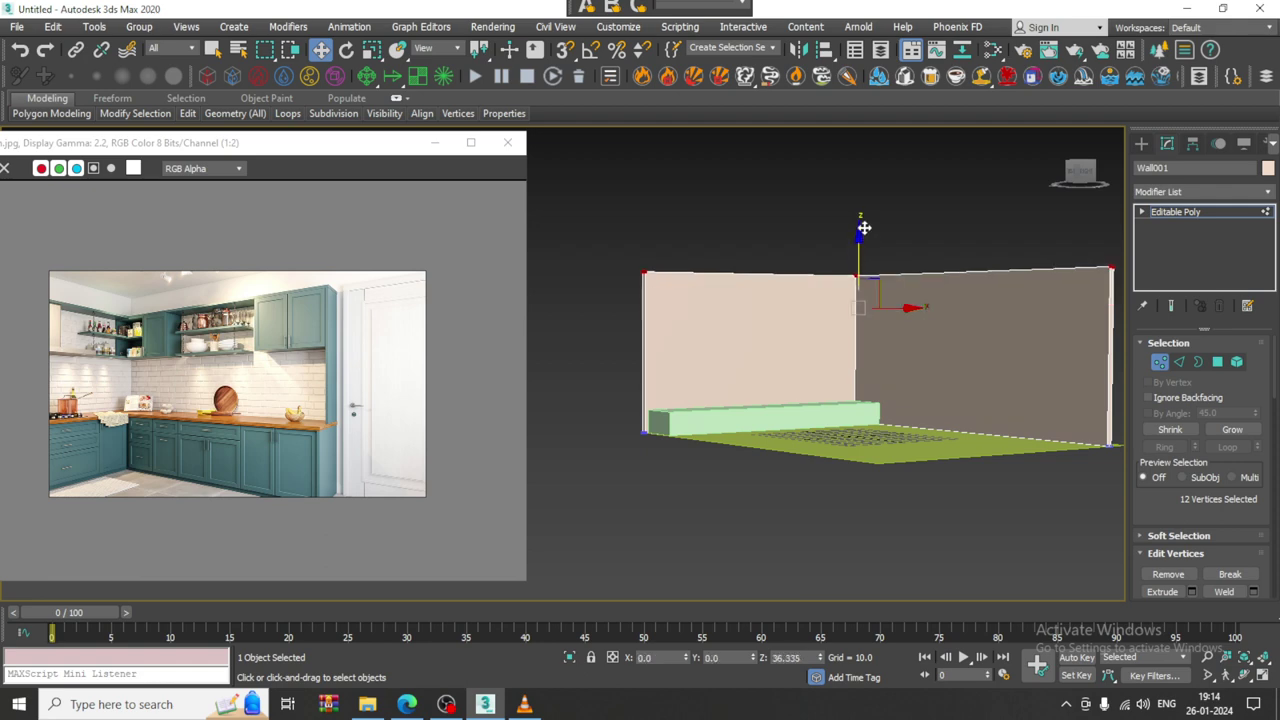
scroll(797, 425, up, 5)
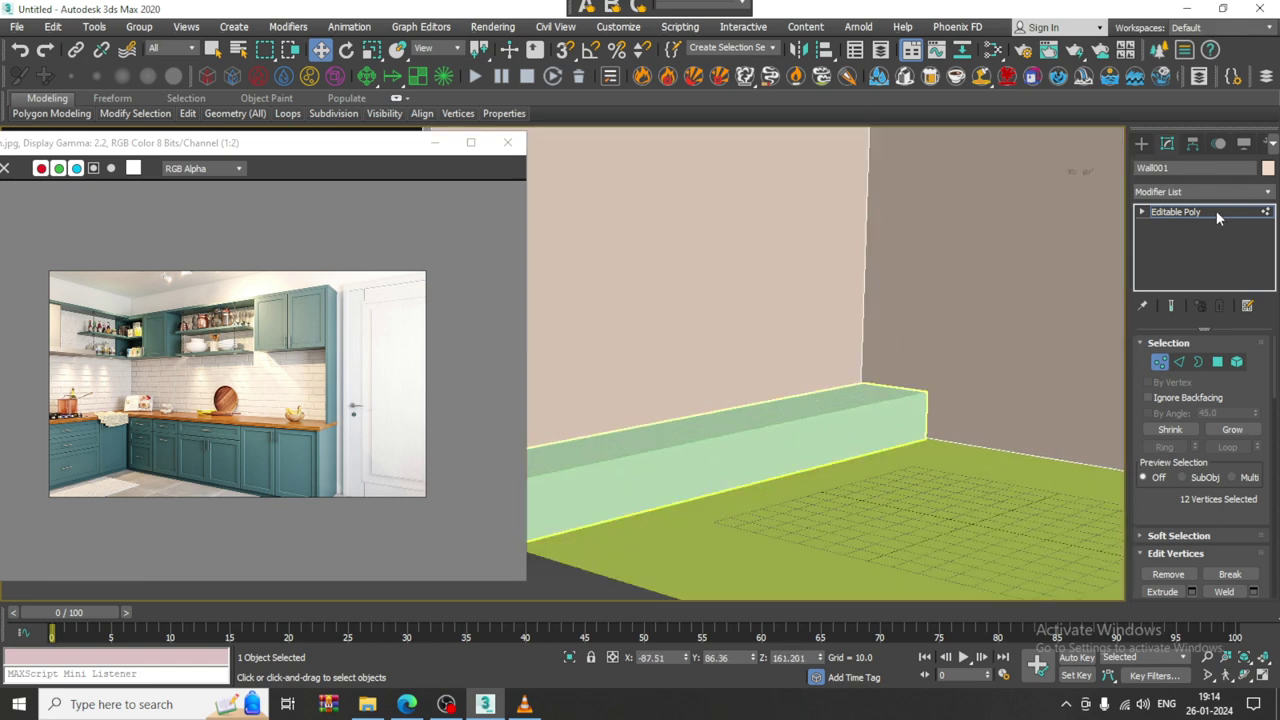
click(1217, 218)
- Increase the height of the base cabinet box along the left wall to about 49.5
middle_drag(810, 459, 844, 481)
click(849, 471)
drag(1249, 398, 1230, 305)
alt+middle_drag(843, 417, 990, 385)
scroll(915, 393, down, 4)
middle_drag(990, 385, 910, 367)
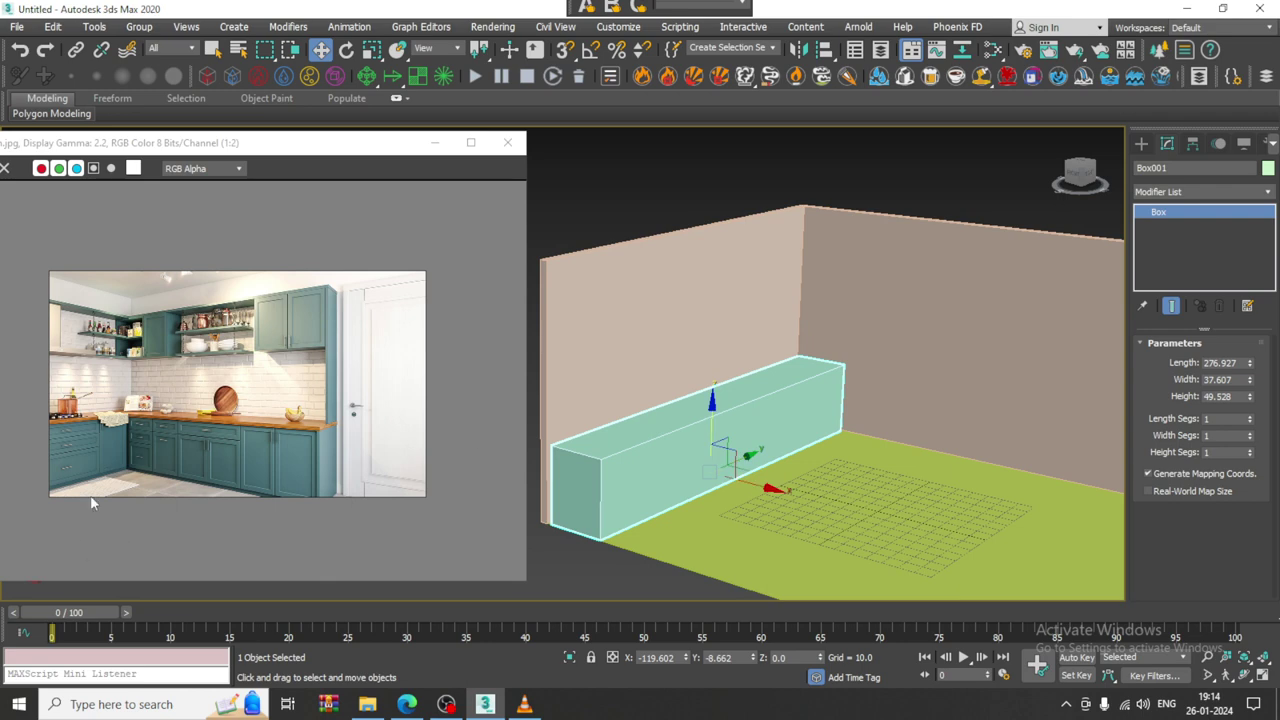
- Examine the lower cabinets and worktop in the kitchen reference image against the box along the left wall
scroll(160, 355, up, 1)
scroll(814, 355, down, 3)
alt+middle_drag(850, 335, 814, 357)
scroll(842, 358, up, 3)
scroll(766, 370, down, 2)
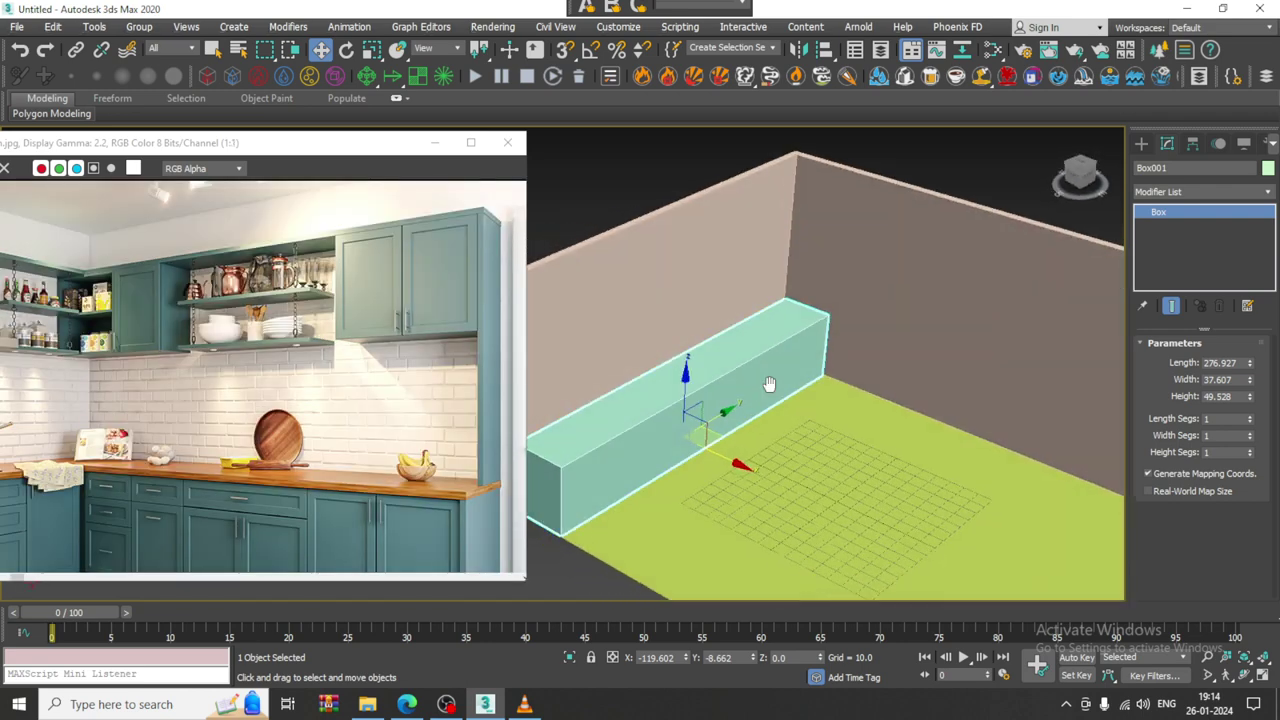
scroll(760, 380, down, 2)
middle_drag(264, 445, 278, 416)
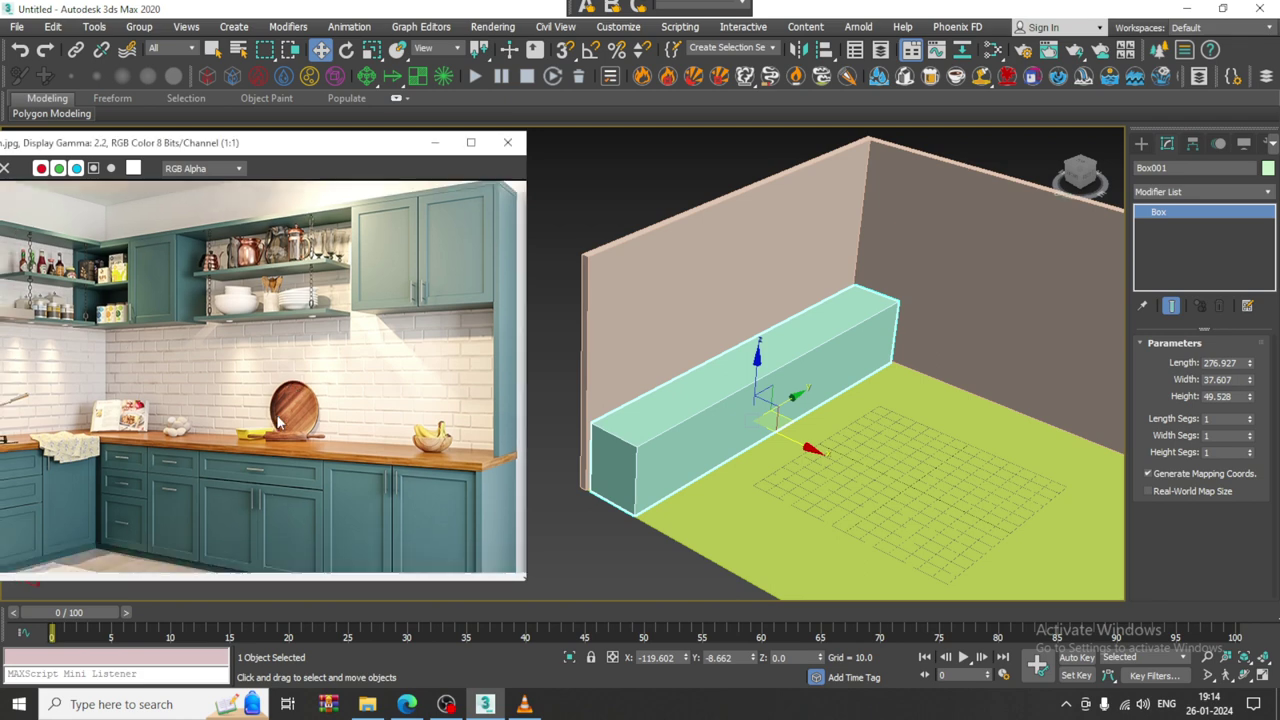
middle_drag(774, 414, 789, 416)
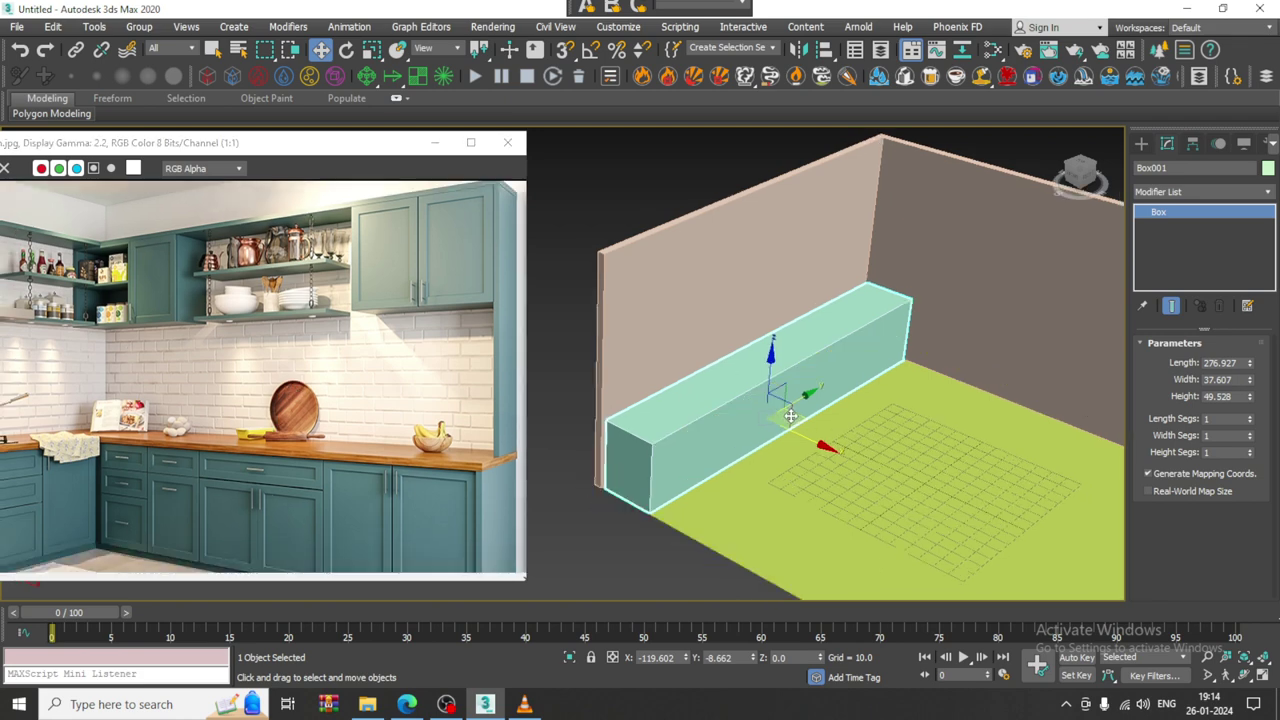
- Convert the base cabinet box along the left wall to an Editable Poly
scroll(908, 443, down, 2)
alt+middle_drag(930, 438, 894, 437)
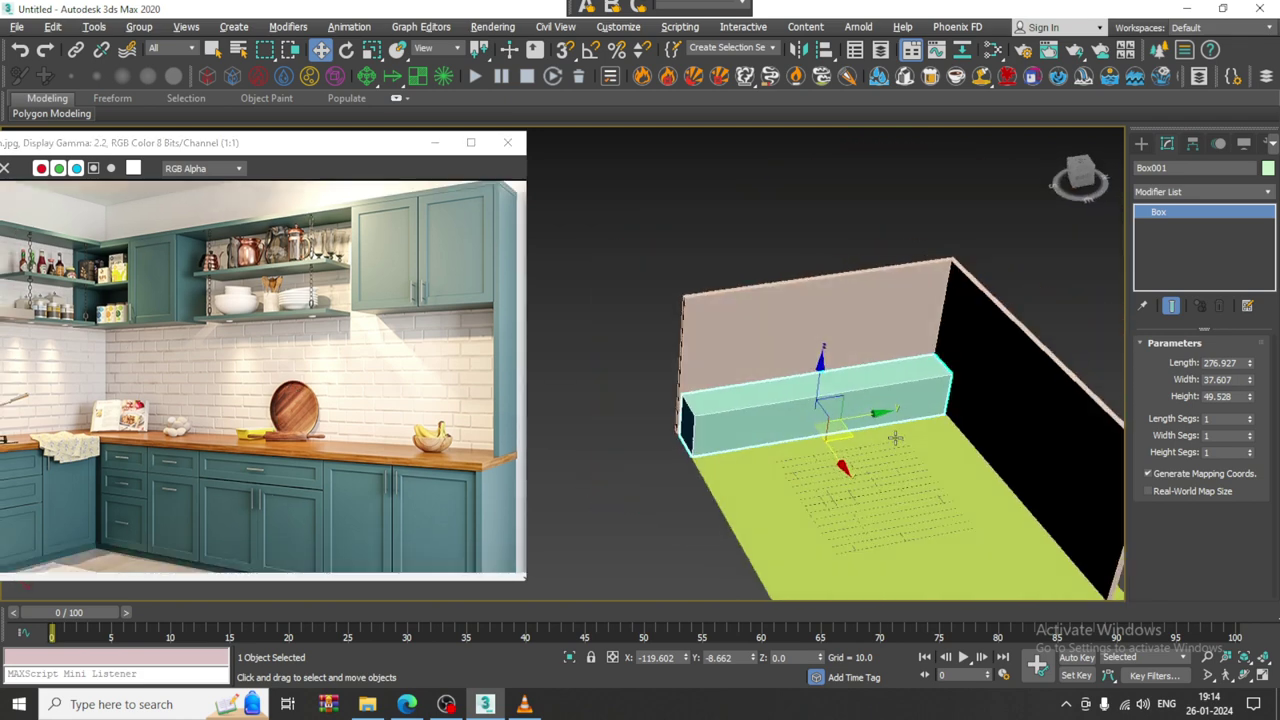
middle_drag(1000, 408, 849, 377)
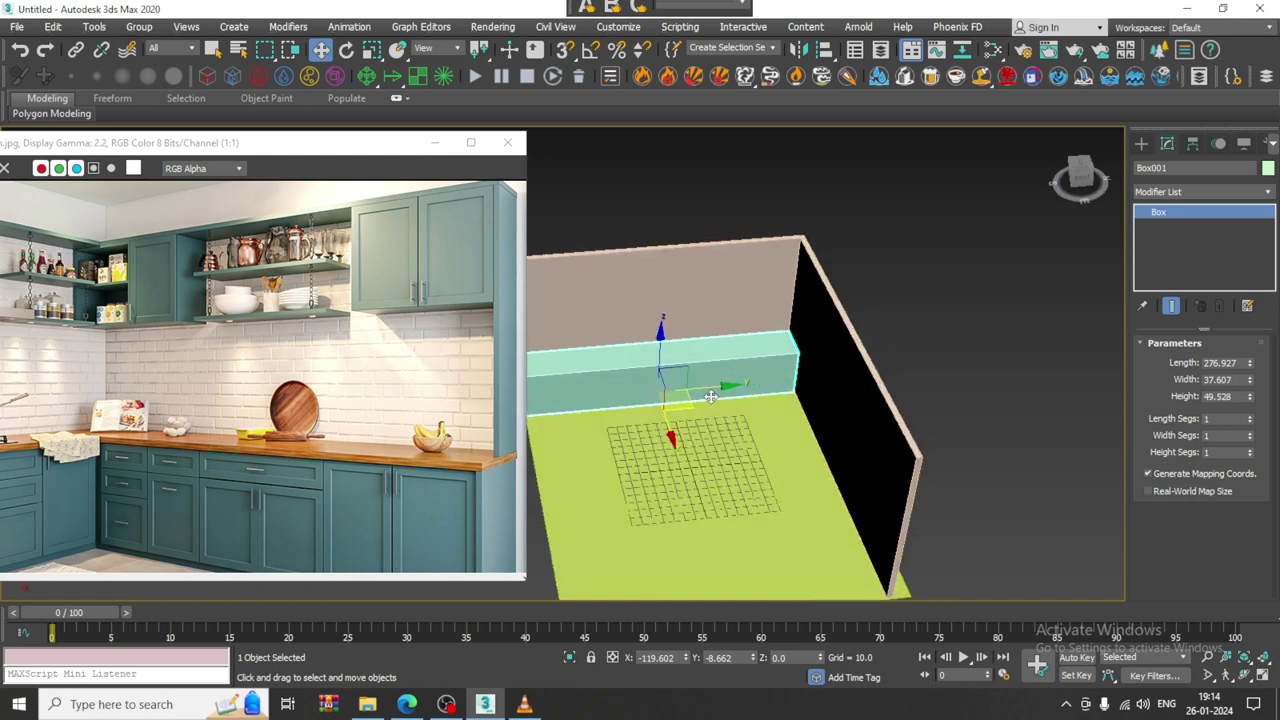
scroll(748, 312, up, 2)
right_click(748, 312)
mouse_move(820, 487)
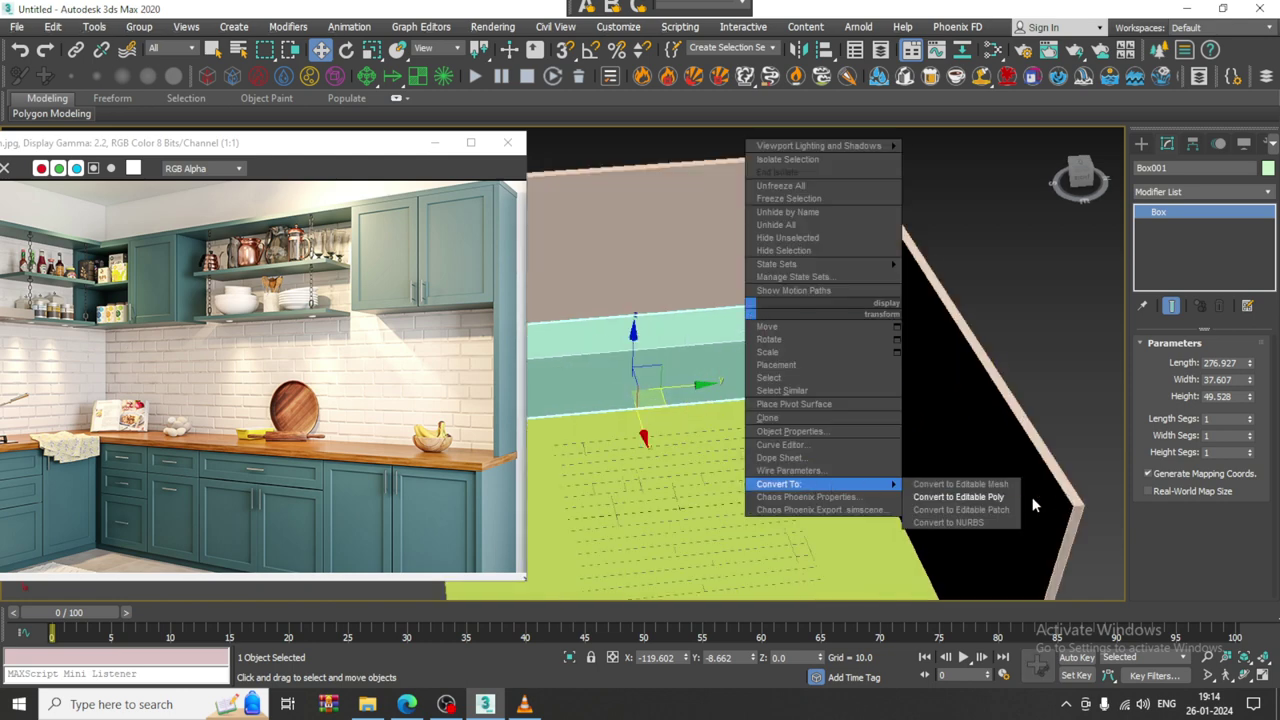
click(958, 497)
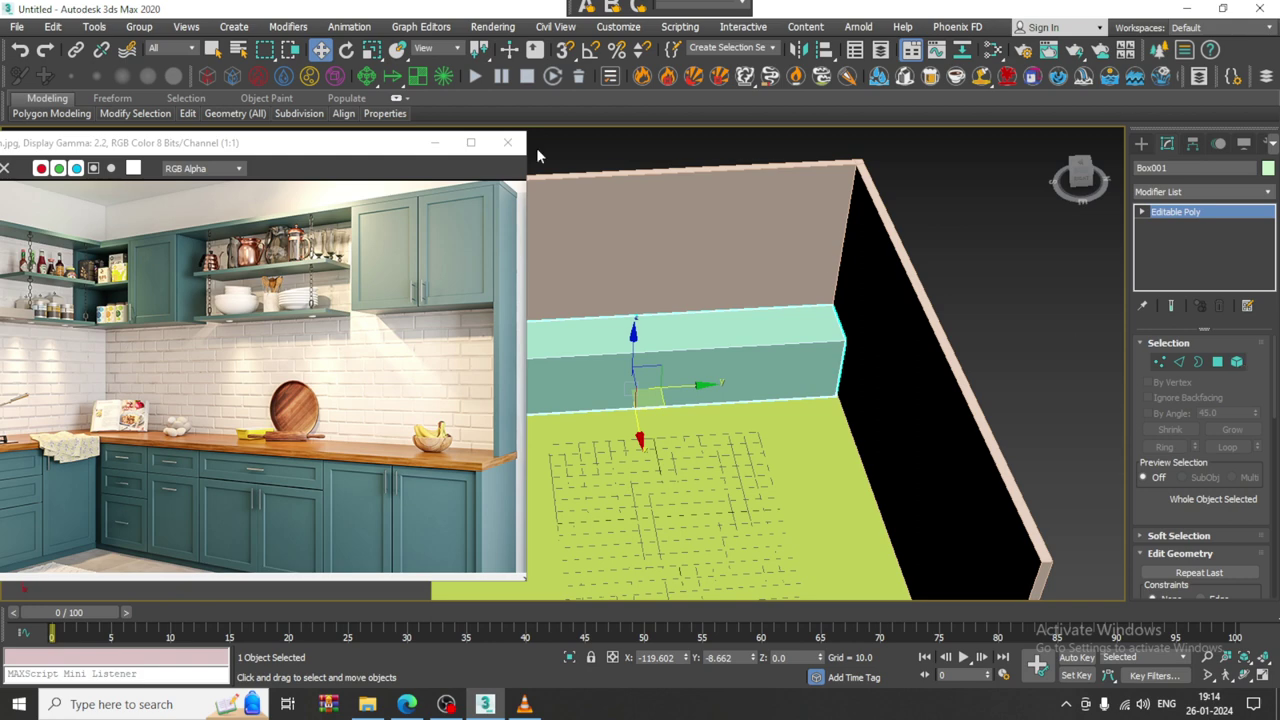
- Connect the box's four long edges with one segment and move the new edge loop about 99 units along Y toward the wall corner
key(2)
drag(612, 214, 709, 516)
scroll(1262, 556, down, 3)
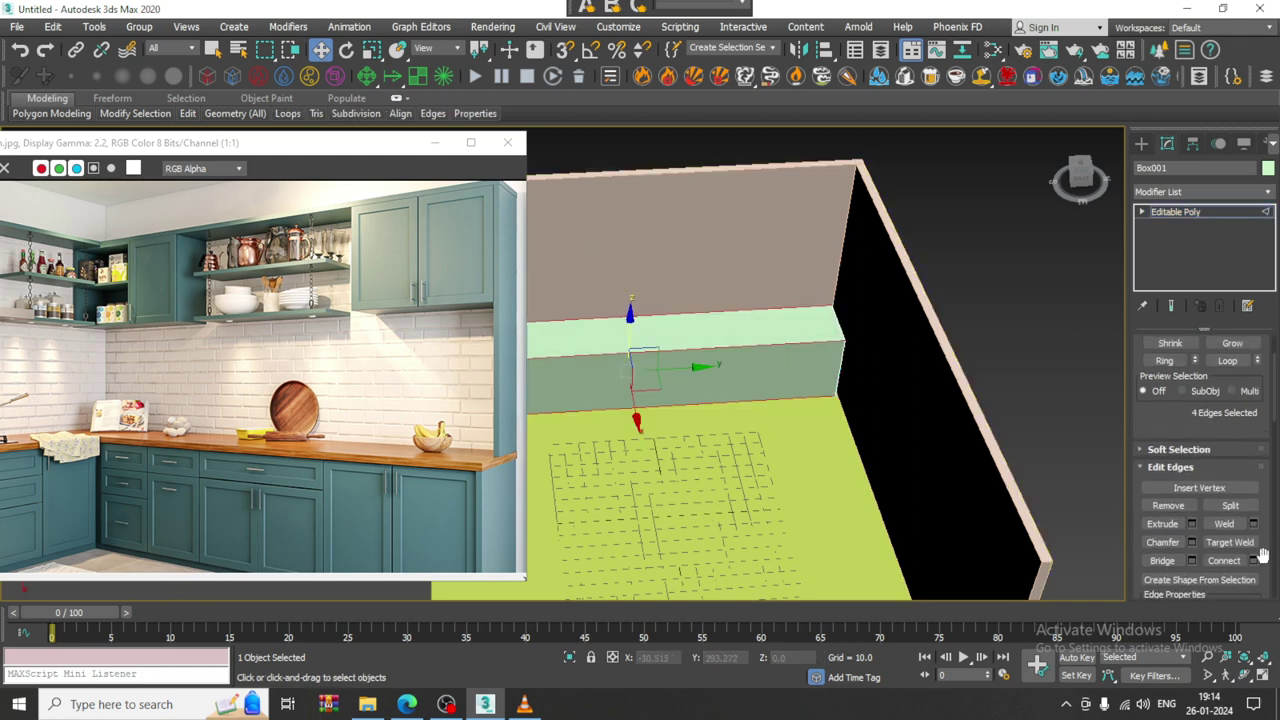
click(1253, 560)
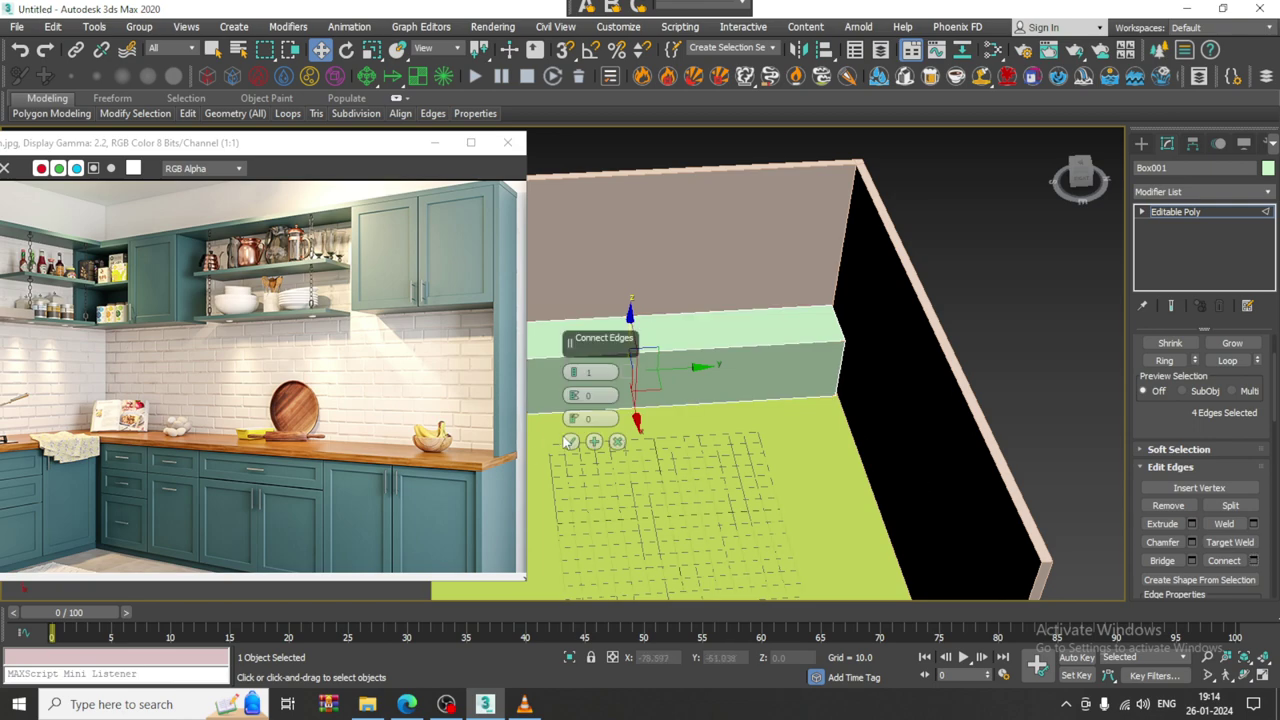
click(569, 441)
drag(687, 362, 823, 379)
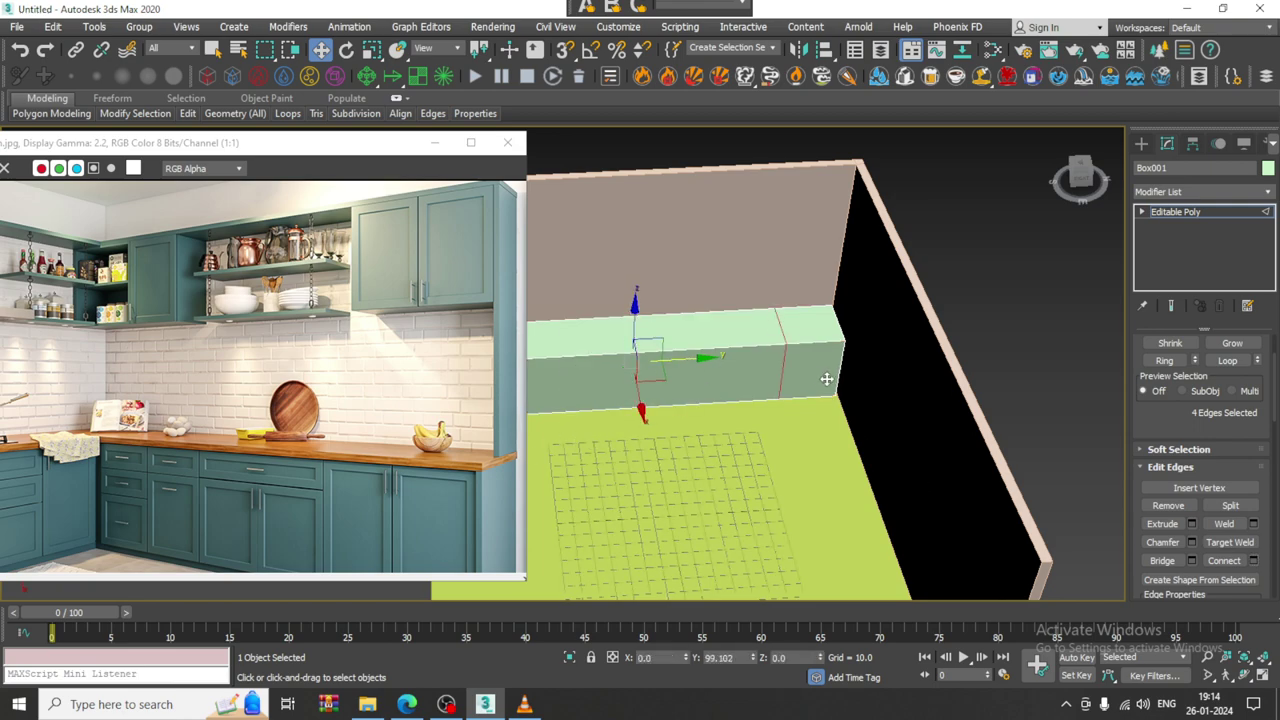
- Extrude the room-facing polygon of the box's short corner section by 10
alt+middle_drag(826, 378, 903, 393)
key(4)
click(811, 367)
alt+middle_drag(811, 367, 860, 378)
click(1192, 505)
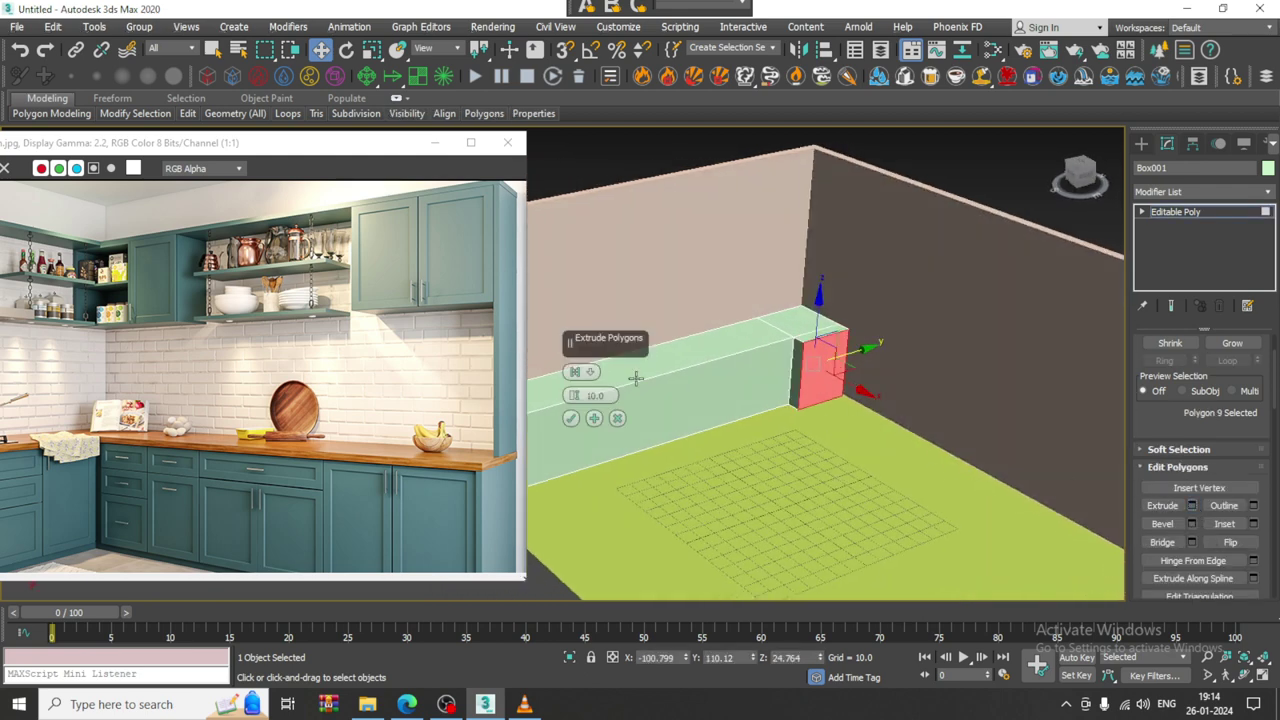
click(573, 419)
- Move the extruded end face along the adjoining wall to about X 104, forming an L-shaped base cabinet run
middle_drag(890, 401, 830, 386)
scroll(824, 380, down, 3)
drag(795, 403, 977, 438)
scroll(443, 463, down, 3)
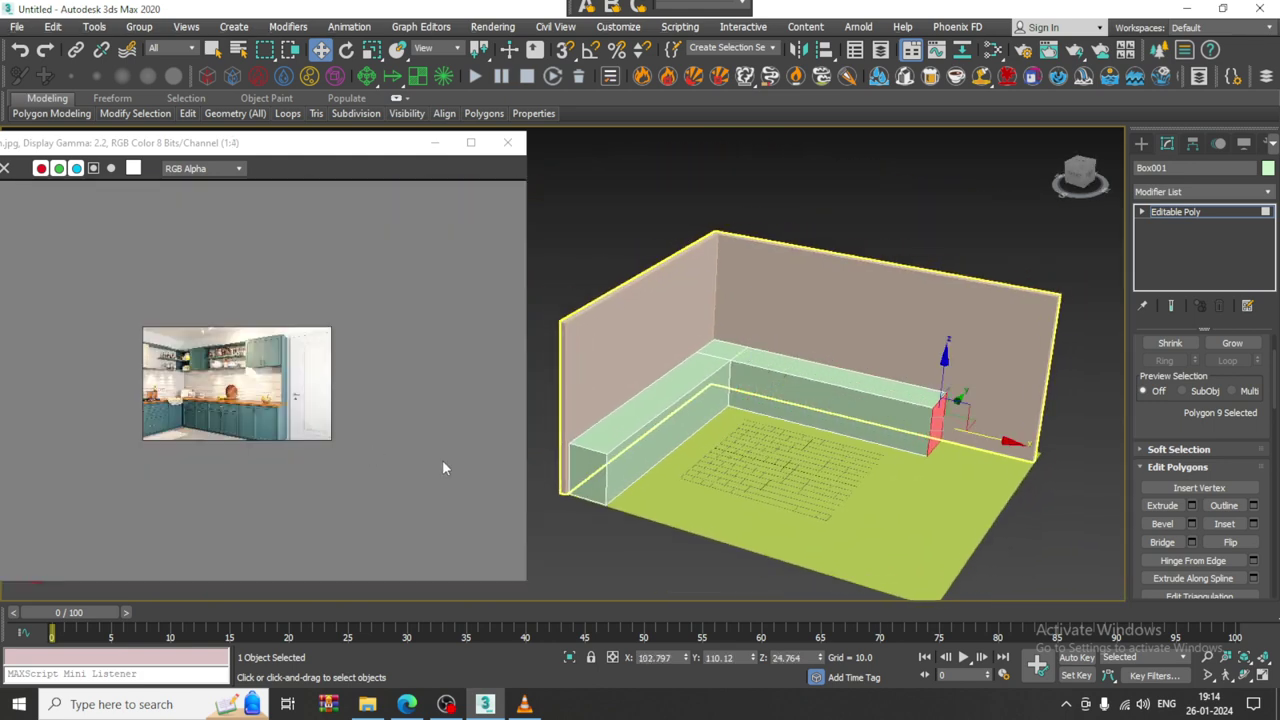
scroll(999, 439, up, 4)
scroll(974, 429, down, 1)
middle_drag(884, 396, 1012, 440)
scroll(949, 417, up, 3)
drag(1082, 455, 1088, 457)
scroll(1076, 456, down, 3)
middle_drag(956, 450, 938, 342)
- Connect the ring of vertical edges around the L-shaped cabinets with one segment at slide 90, marking the worktop thickness
click(1142, 211)
click(1170, 239)
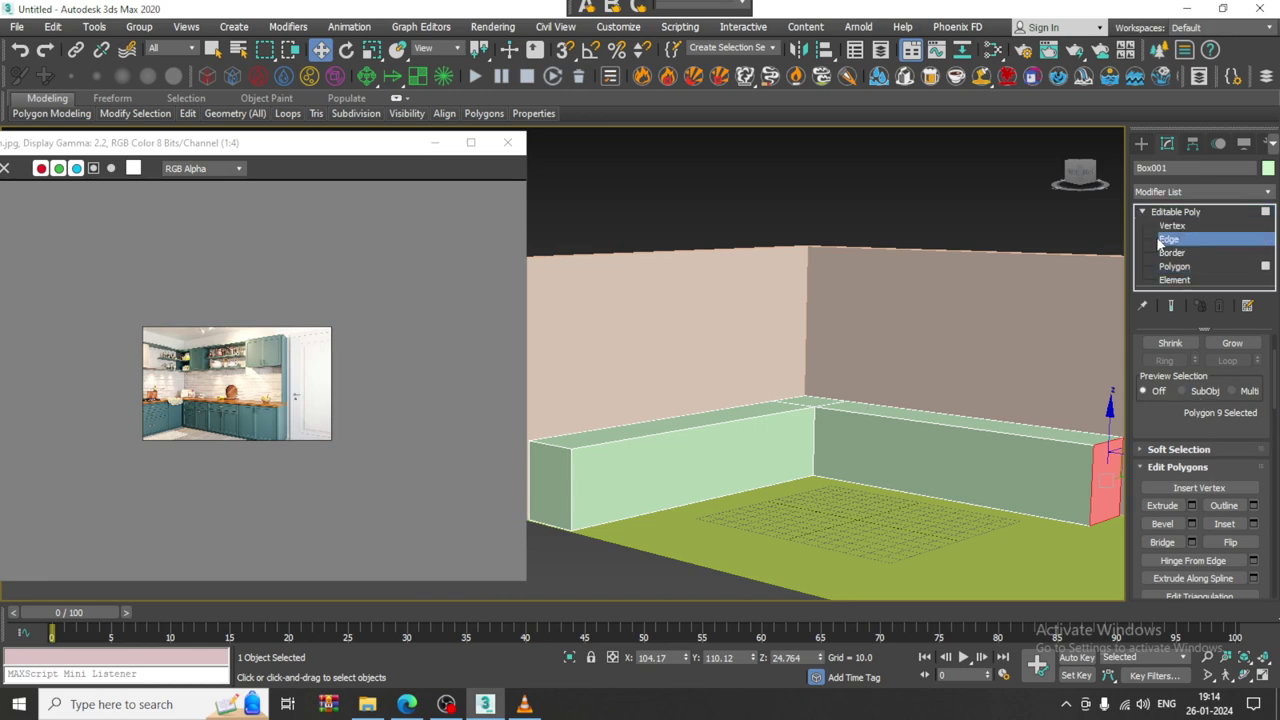
click(569, 497)
scroll(246, 420, up, 2)
middle_drag(920, 433, 943, 423)
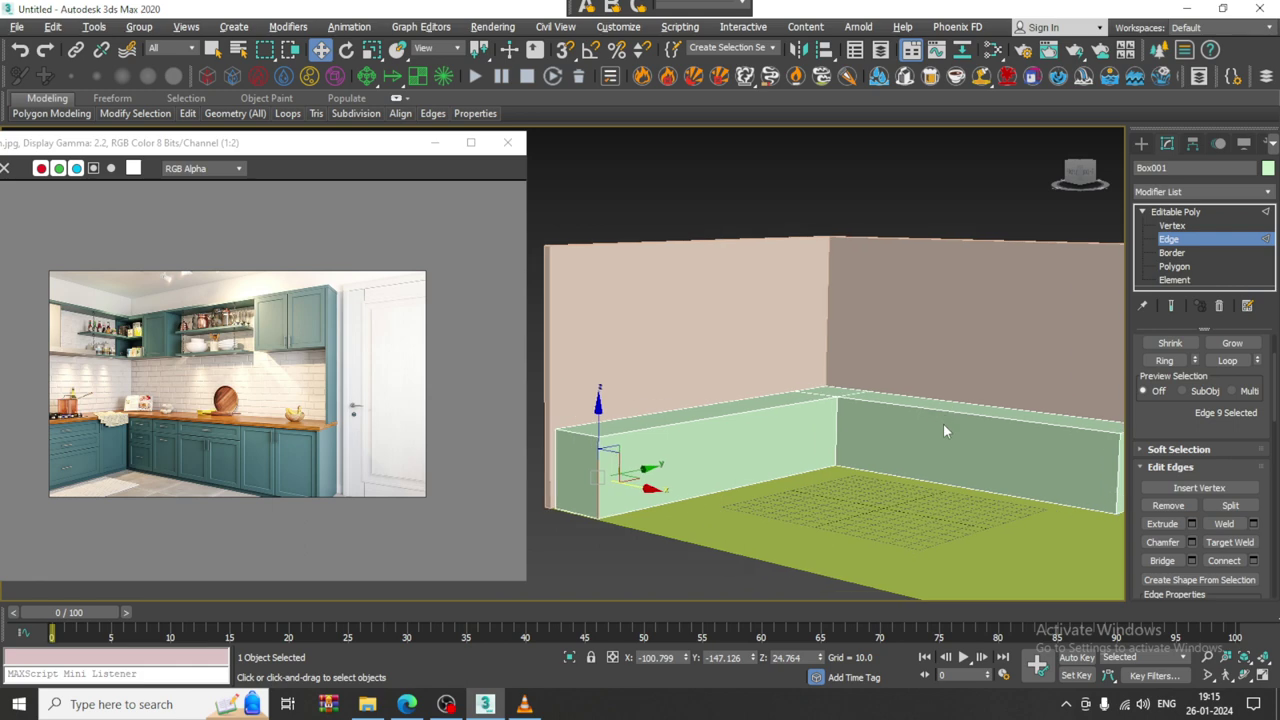
double_click(943, 423)
click(1256, 563)
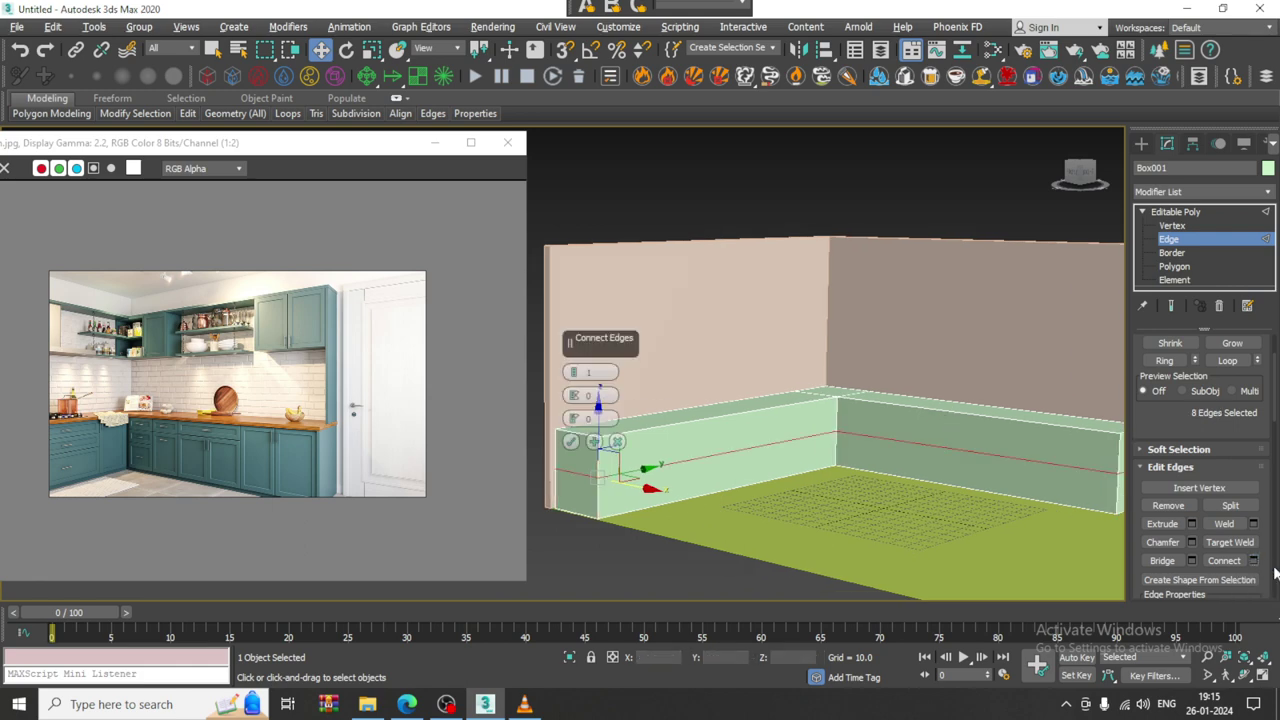
drag(573, 418, 548, 153)
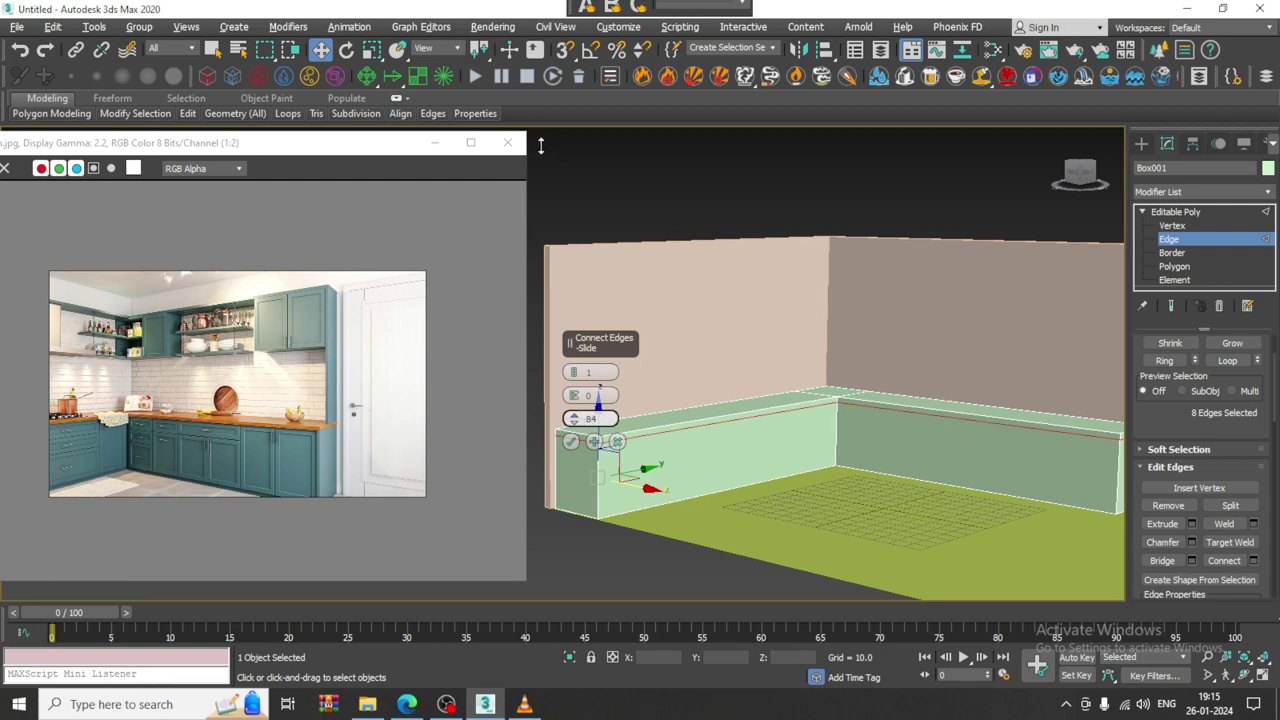
scroll(689, 414, up, 5)
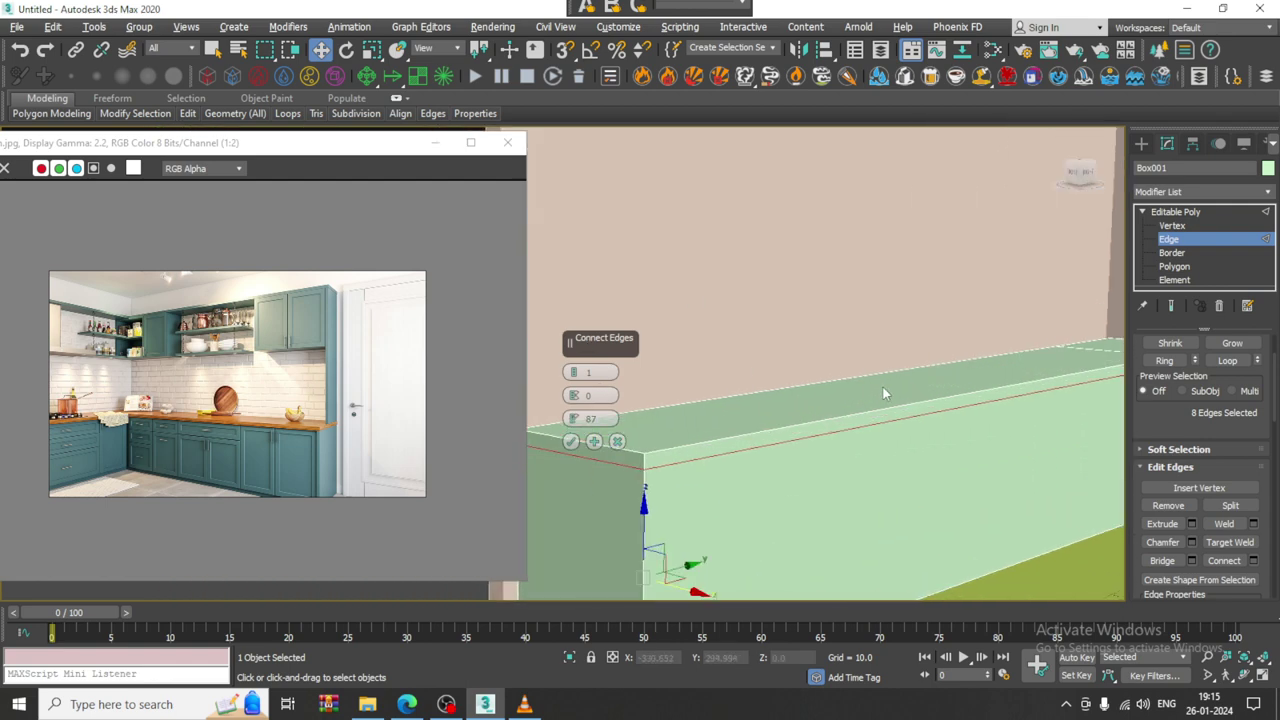
drag(573, 418, 572, 400)
click(571, 442)
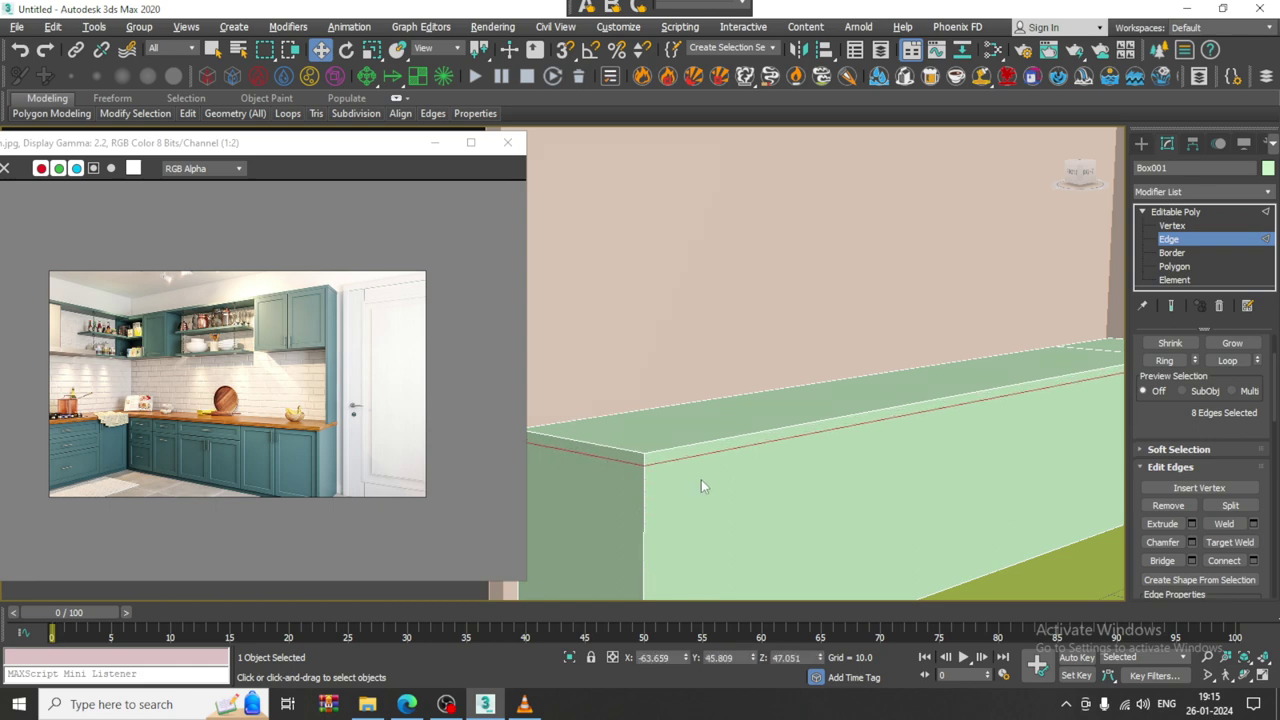
- Select the eight polygons of the thin band around the worktop and extrude them about 1.5 by Local Normal
key(2)
key(2)
click(644, 458)
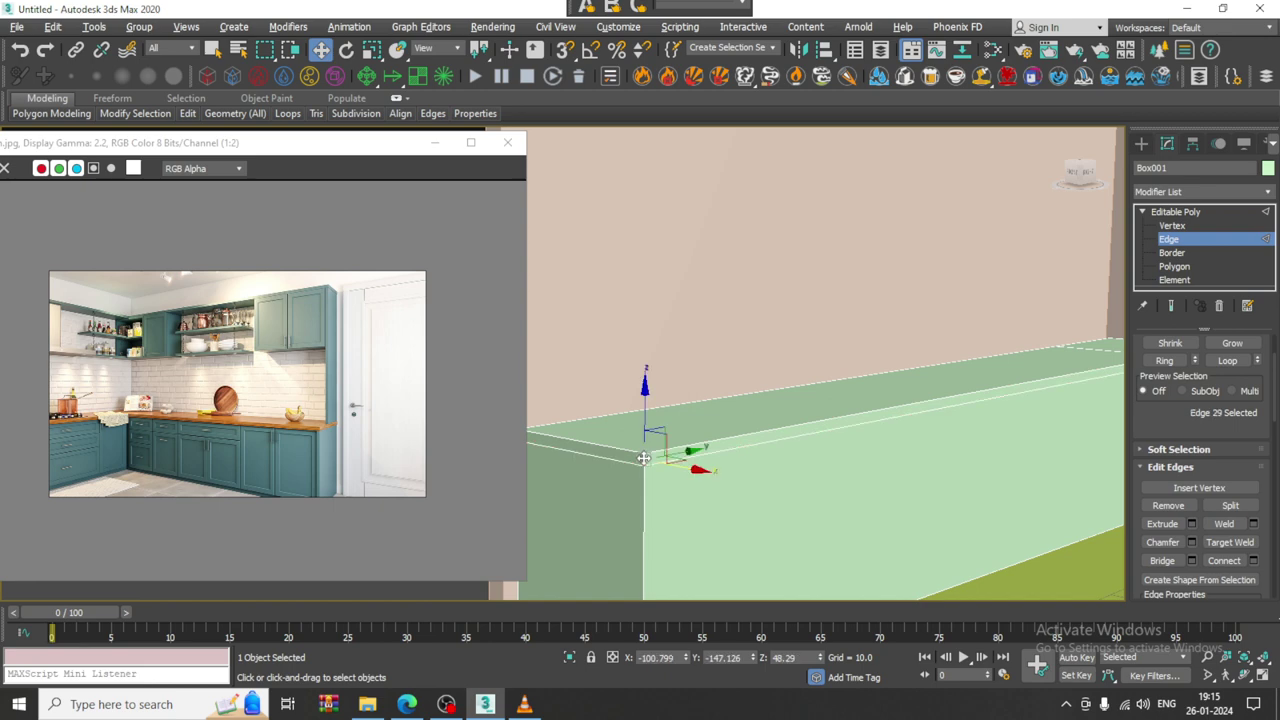
key(alt+r)
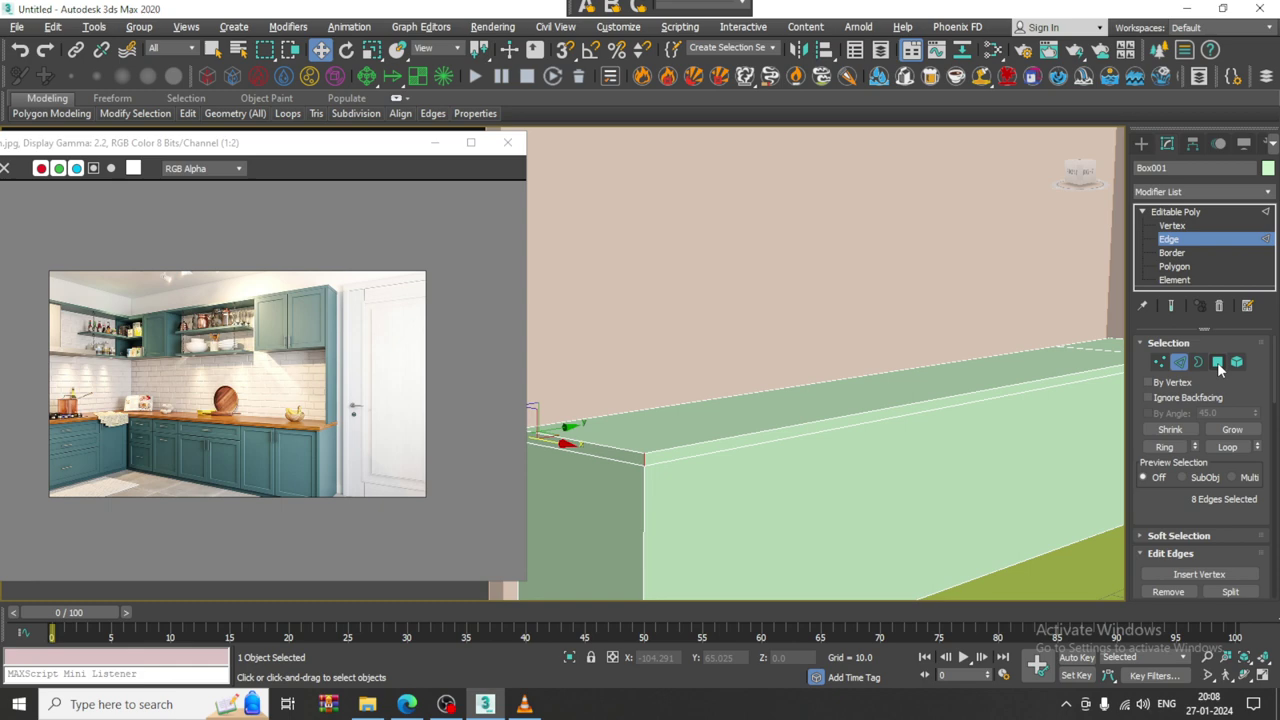
ctrl+click(1217, 362)
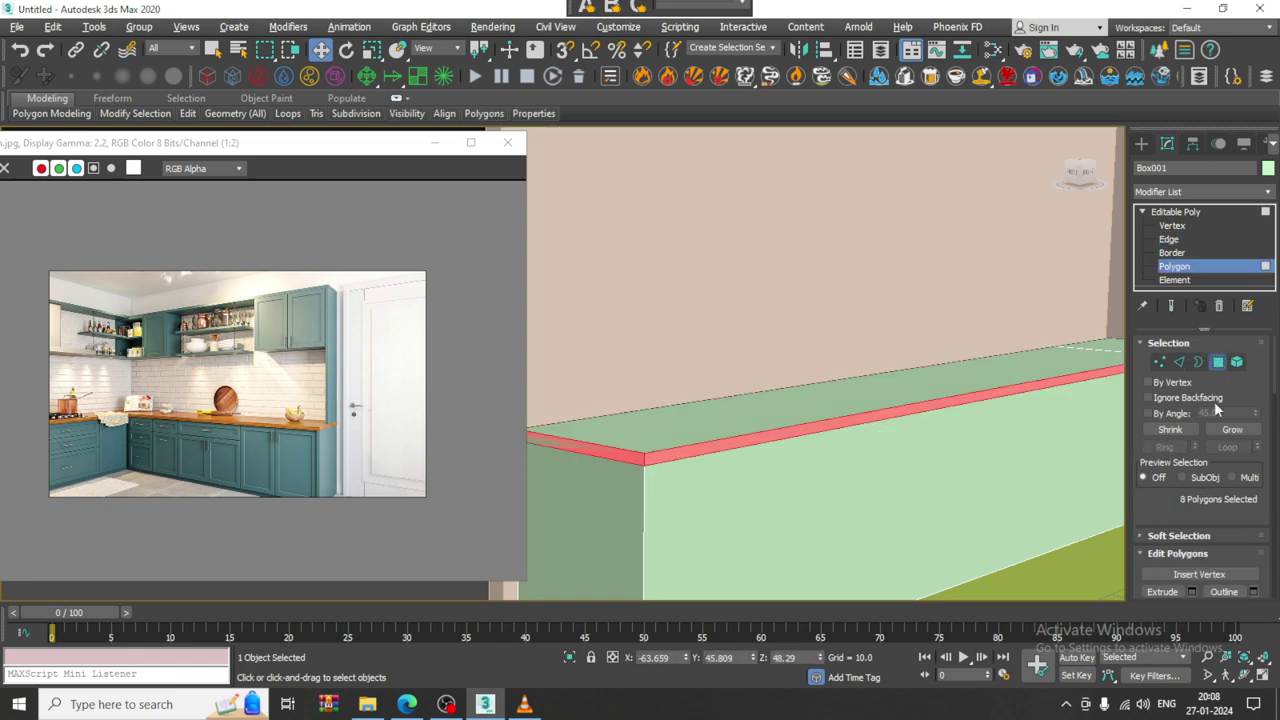
click(1192, 590)
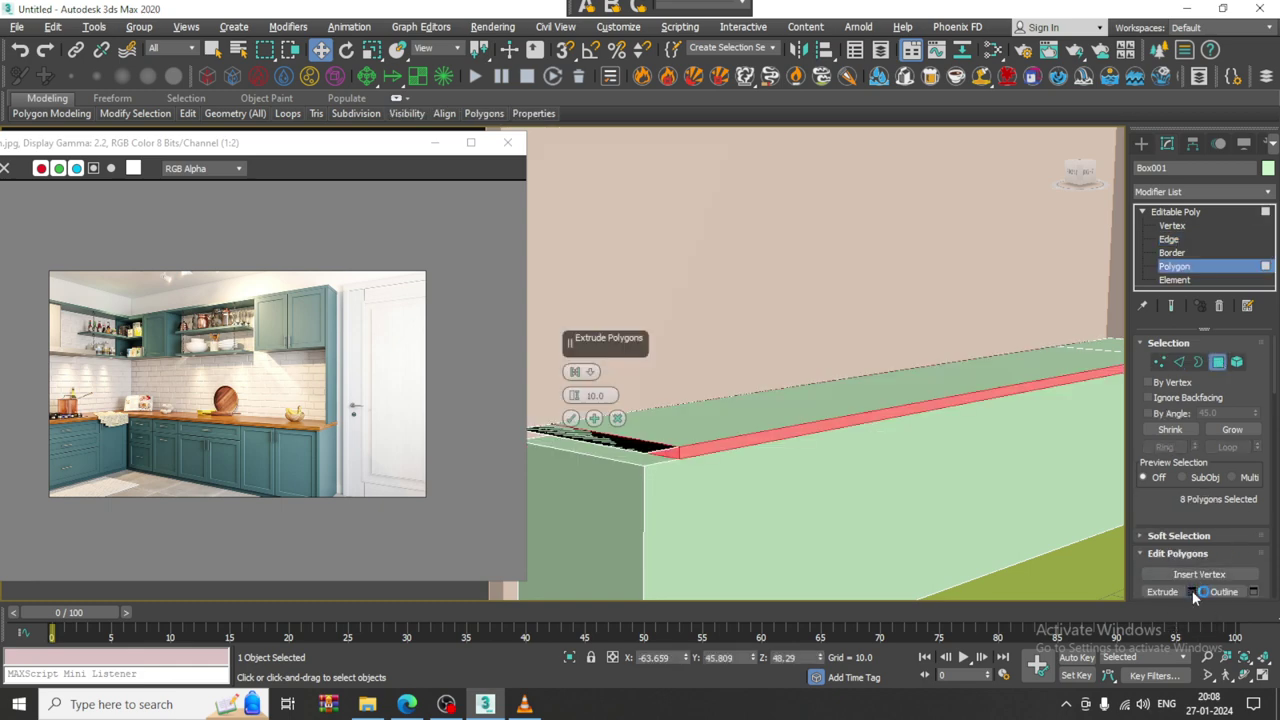
click(592, 371)
click(642, 397)
mouse_move(714, 392)
alt+middle_down()
mouse_move(732, 428)
mouse_move(706, 385)
alt+middle_up()
scroll(732, 428, down, 3)
drag(575, 397, 617, 457)
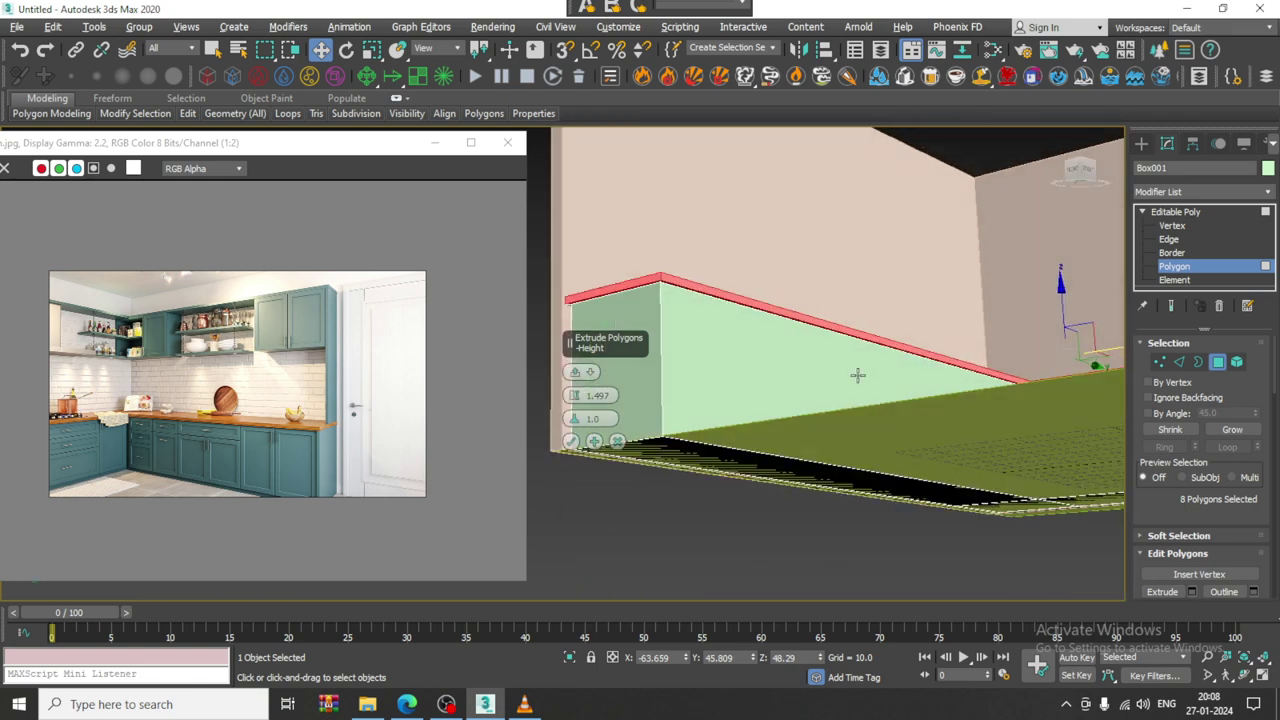
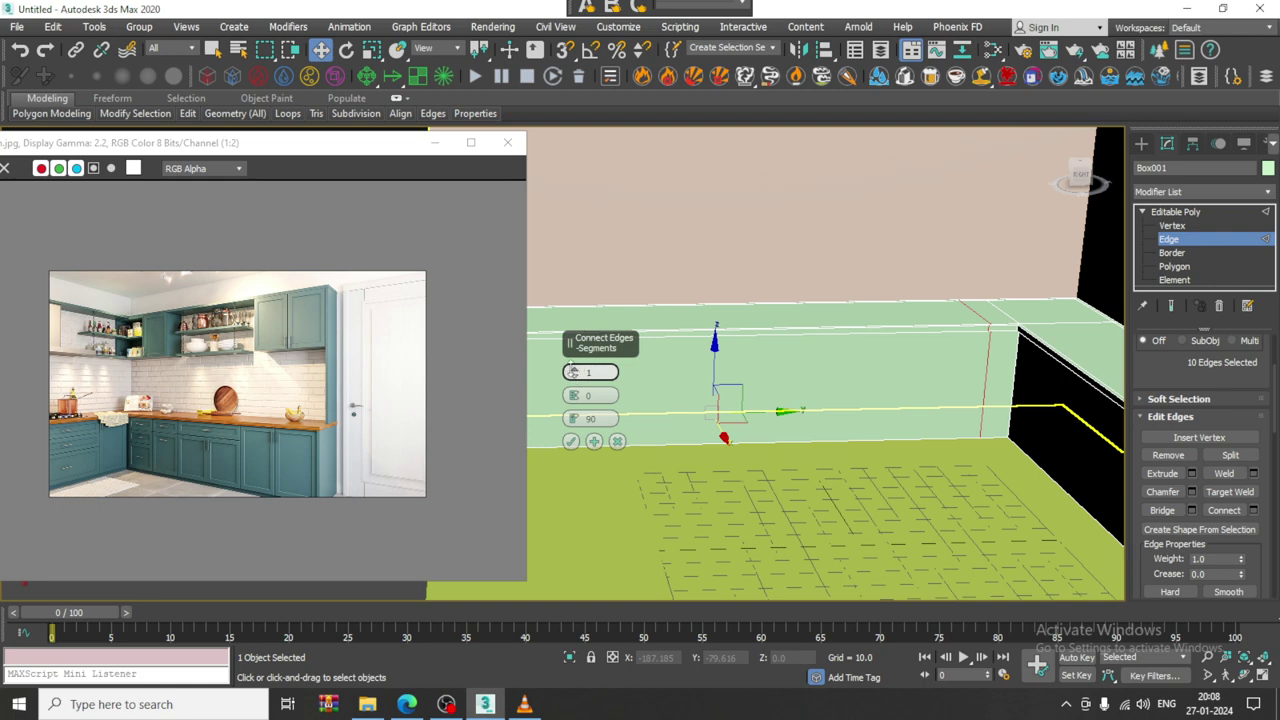
click(574, 369)
click(574, 369)
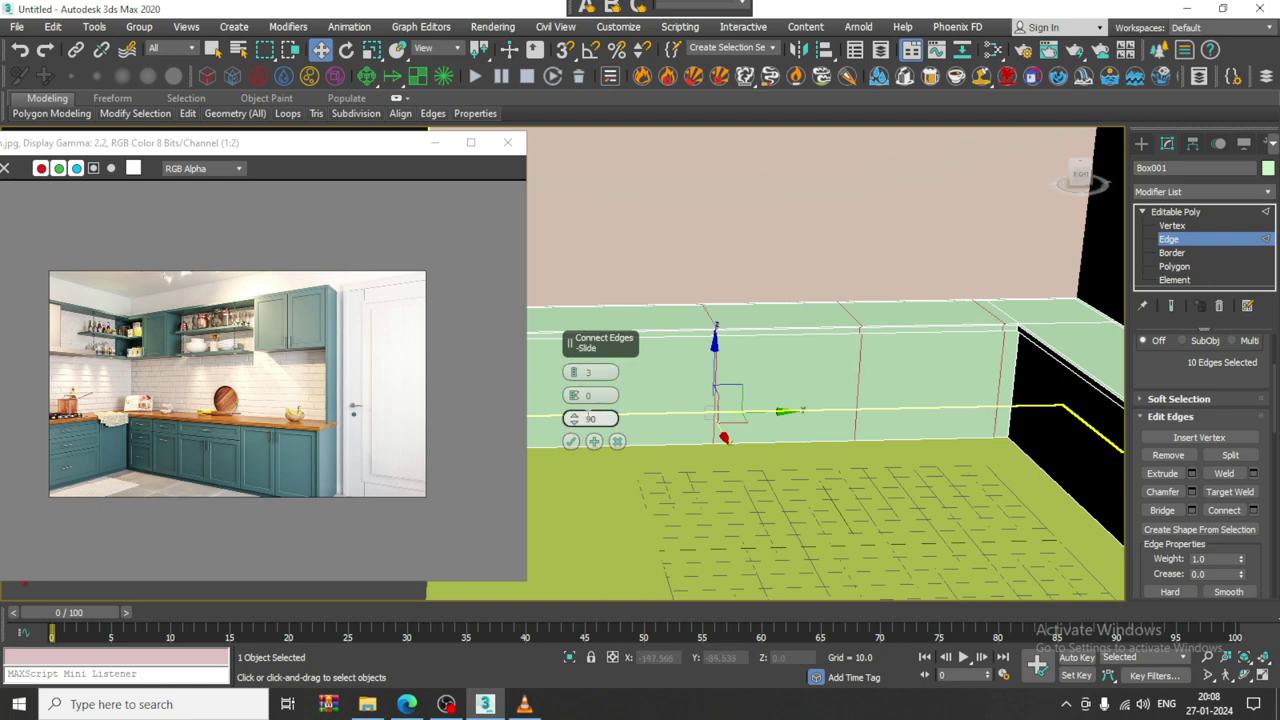
click(617, 441)
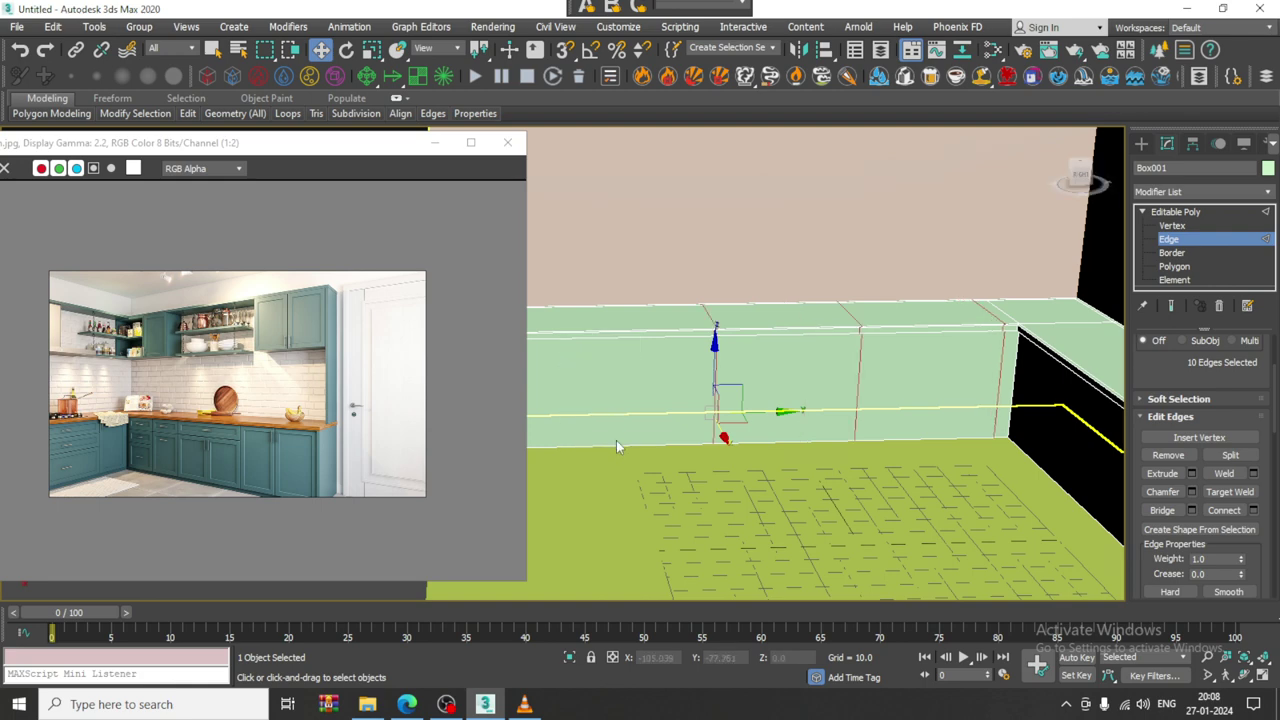
- Connect the long edges of the cabinet run along the left wall with one loop at slide 90
click(1253, 510)
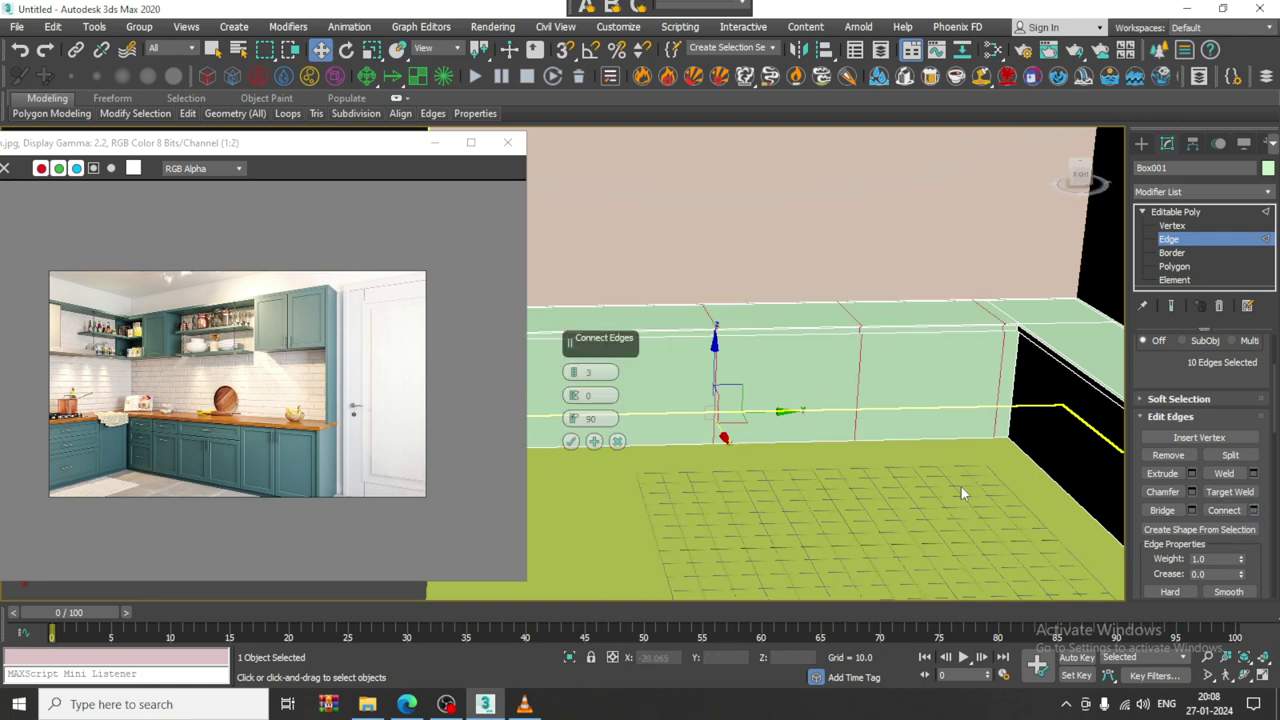
click(571, 441)
alt+middle_drag(700, 435, 739, 431)
key(1)
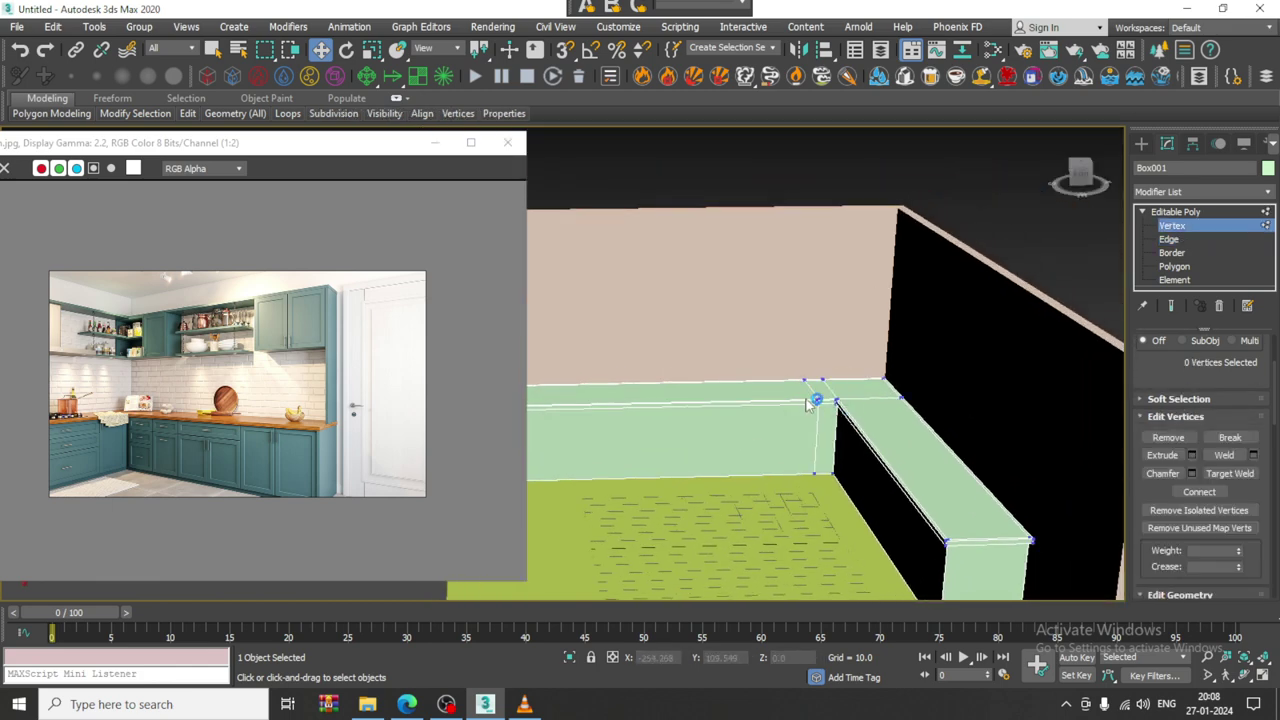
- Move the new edge loop away from the wall corner to about Y -106, near the free end of the left-wall cabinets
key(2)
drag(864, 404, 648, 414)
middle_drag(655, 416, 774, 406)
scroll(731, 414, up, 4)
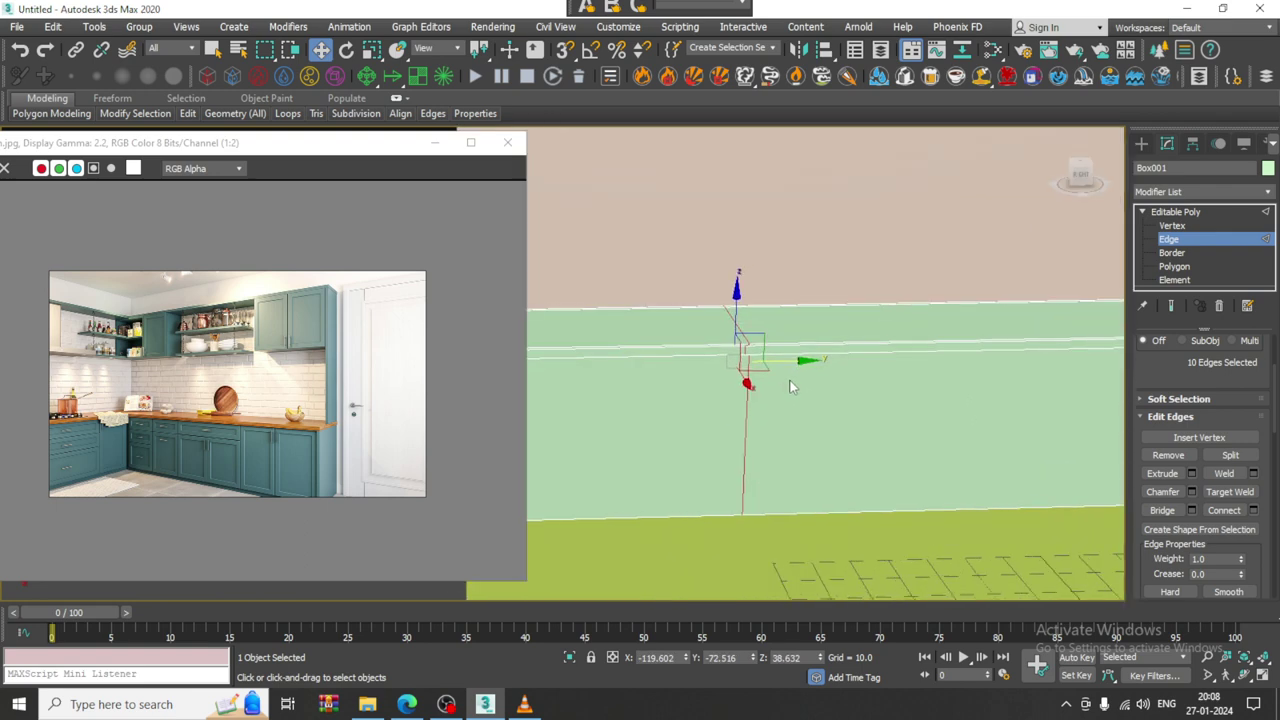
key(r)
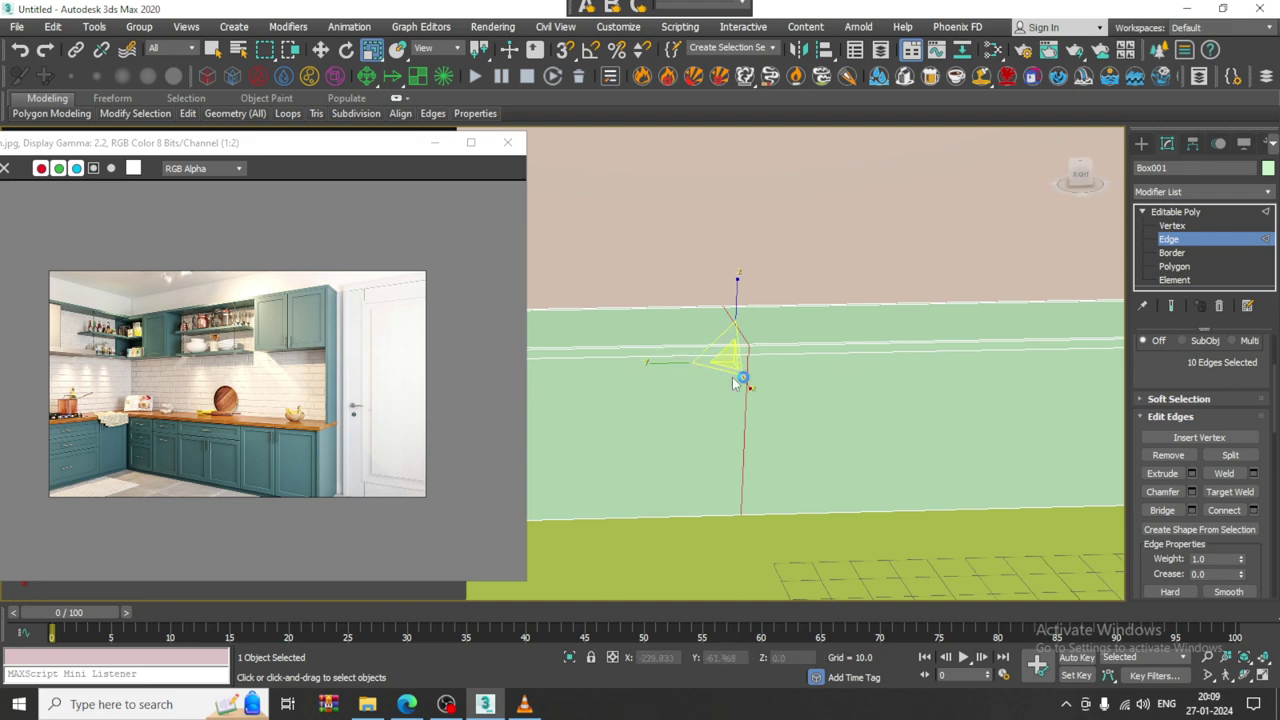
key(w)
middle_drag(820, 362, 785, 368)
drag(758, 368, 656, 367)
scroll(656, 367, down, 5)
middle_drag(656, 367, 684, 370)
scroll(684, 370, up, 4)
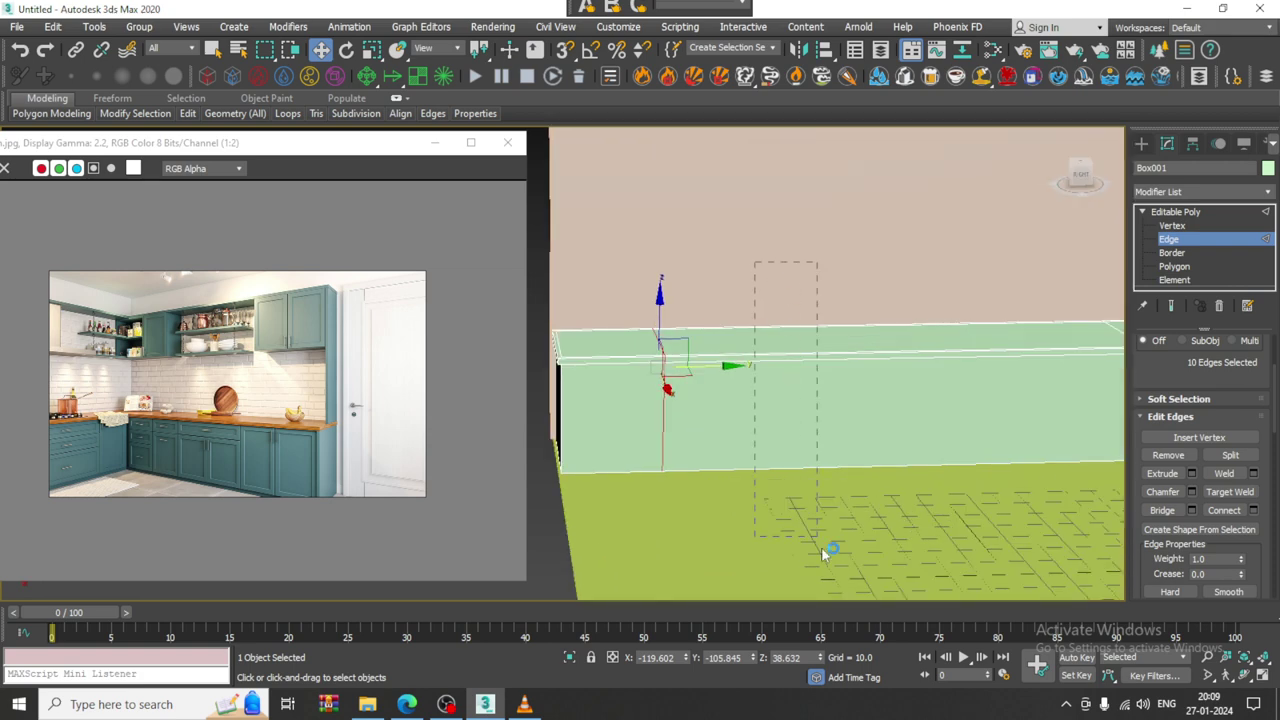
- Connect the long edges of the remaining left-wall section with one loop and move it about 34 units along Y toward the corner
drag(821, 547, 822, 548)
click(1253, 510)
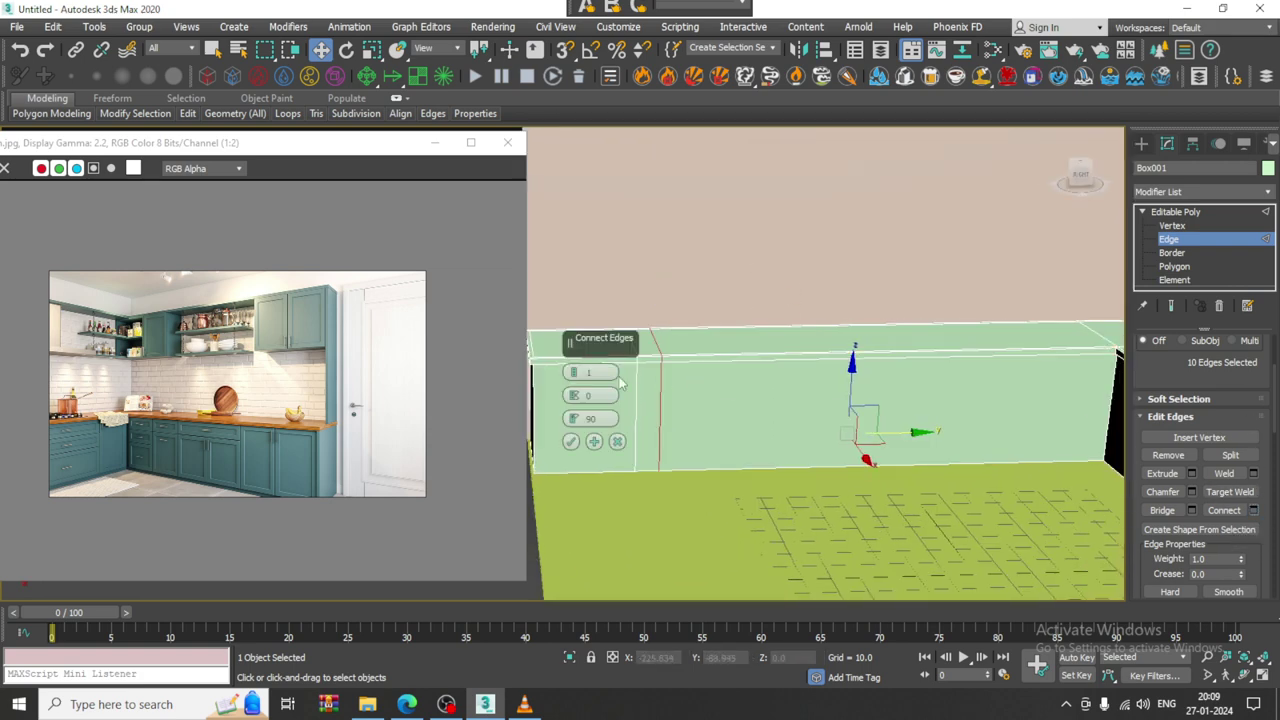
click(574, 443)
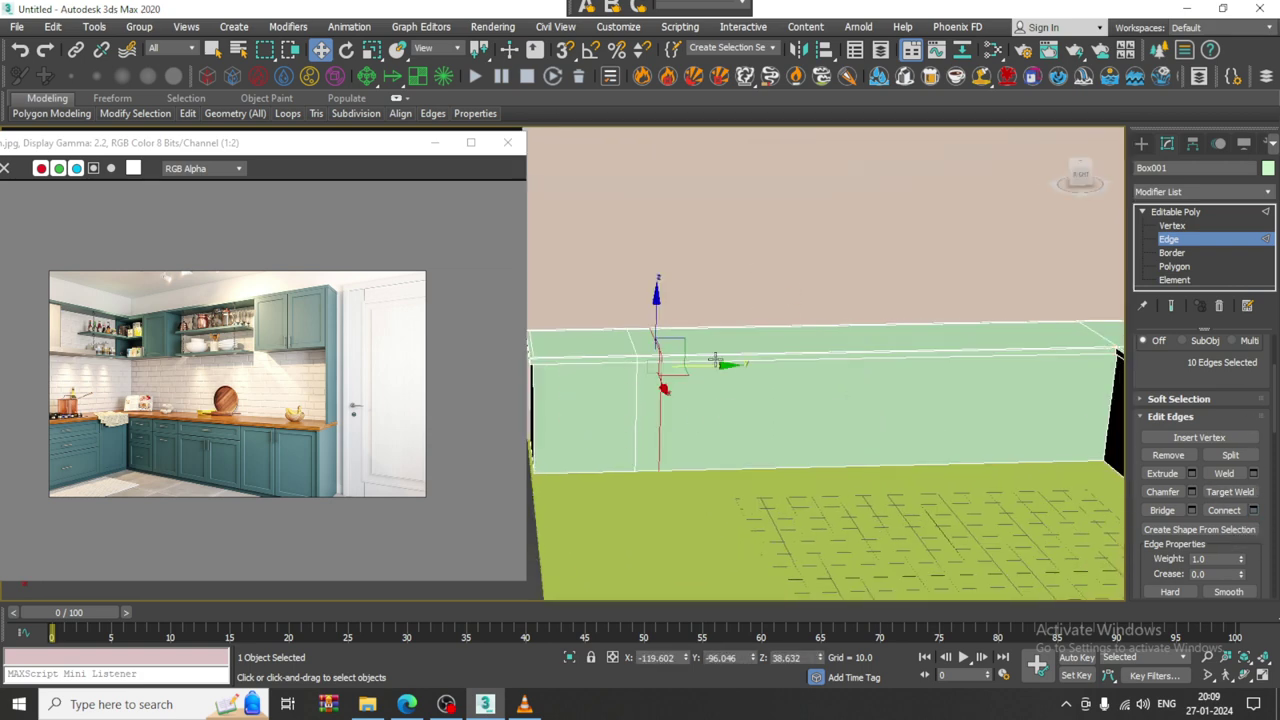
drag(704, 368, 787, 368)
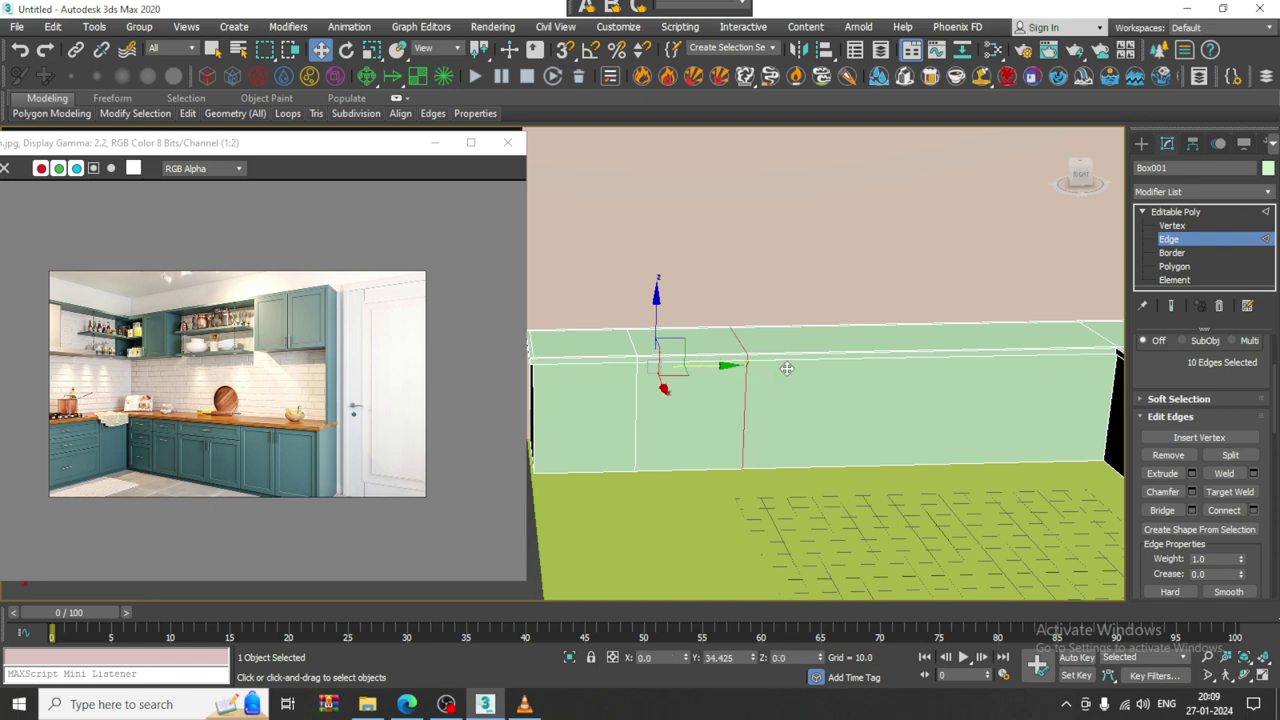
- Add another connecting loop to the remaining left-wall section and move it to about Y 49, close to the corner
alt+middle_drag(961, 412, 878, 390)
drag(882, 503, 886, 516)
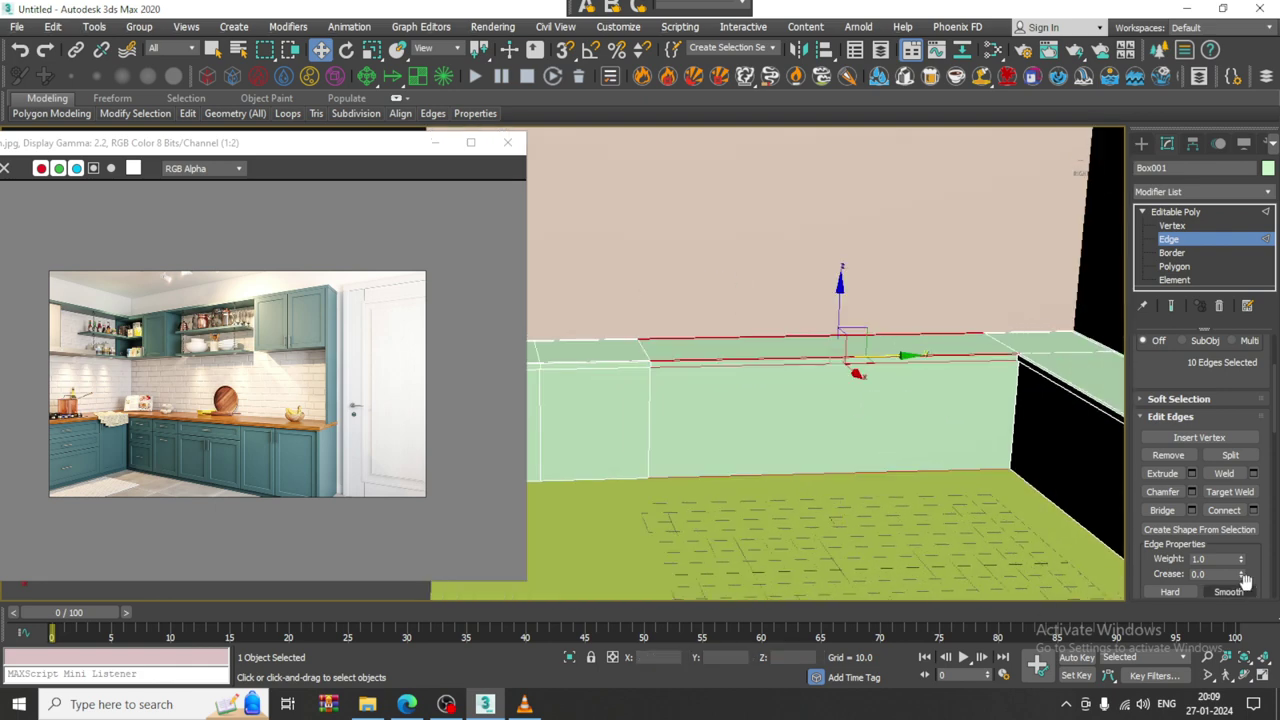
click(1252, 510)
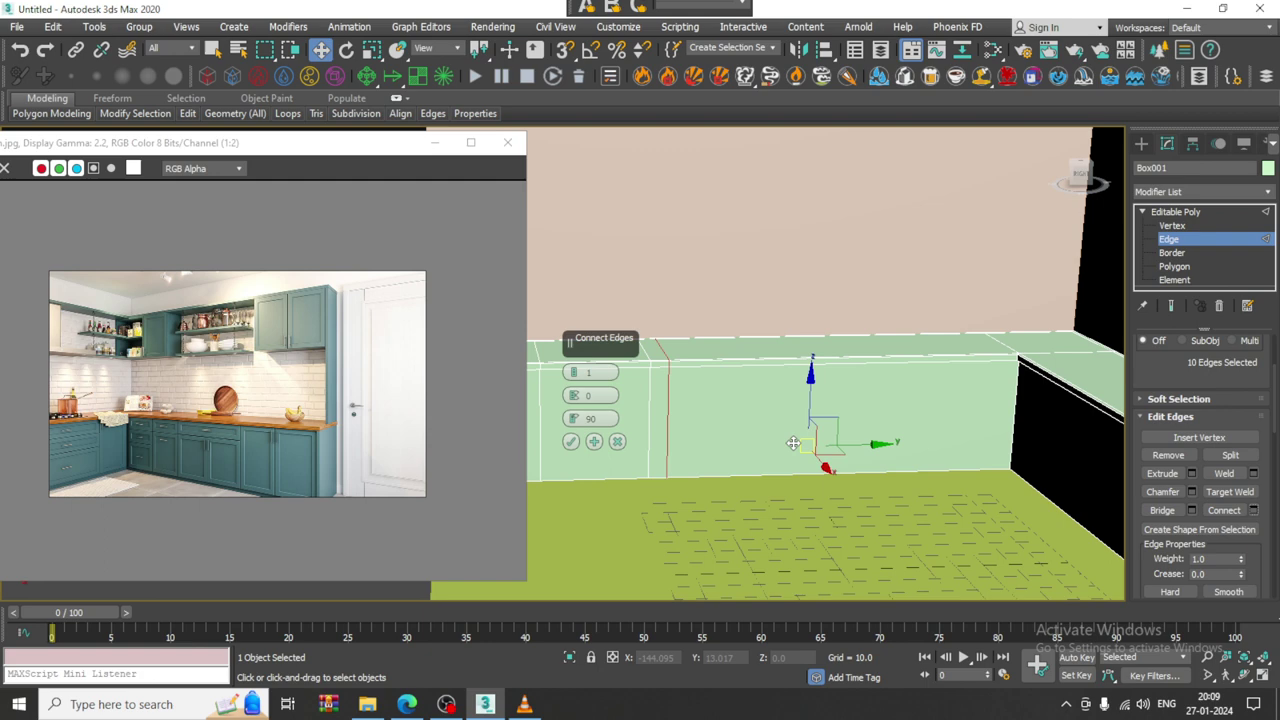
click(578, 440)
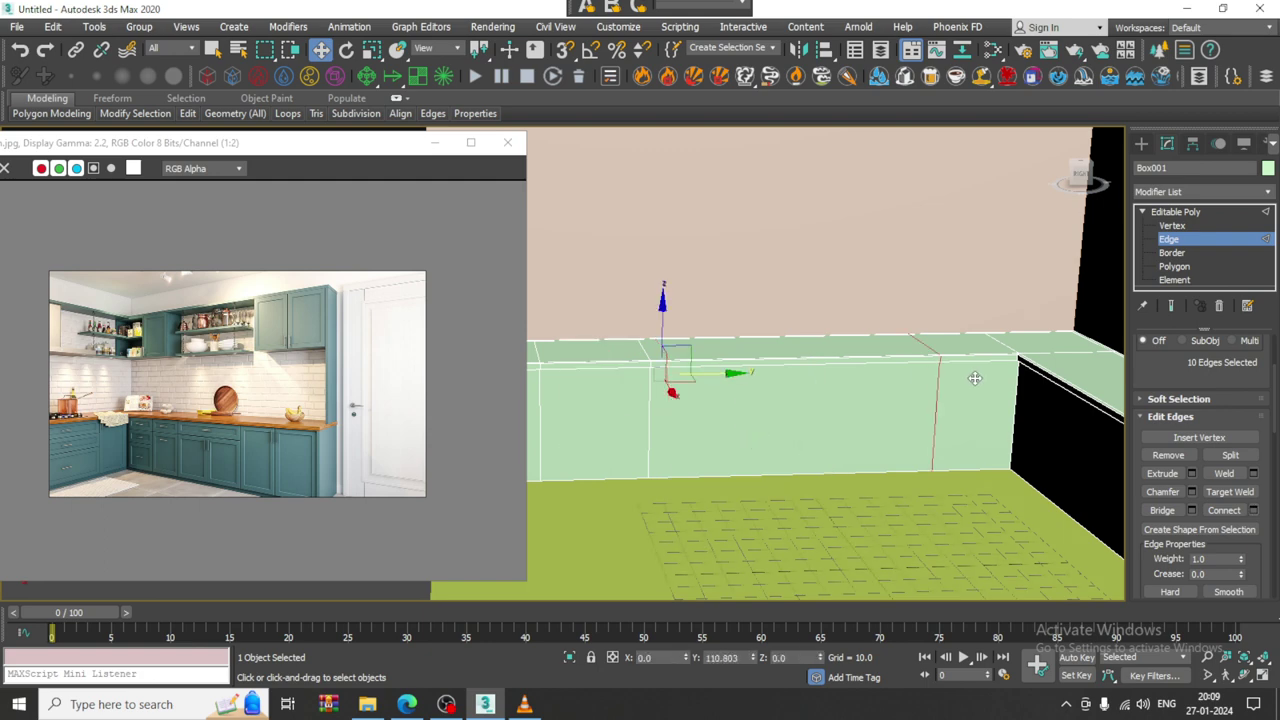
- Connect the long edges of the cabinet run along the adjoining wall with one segment at slide 90
middle_drag(929, 386, 733, 262)
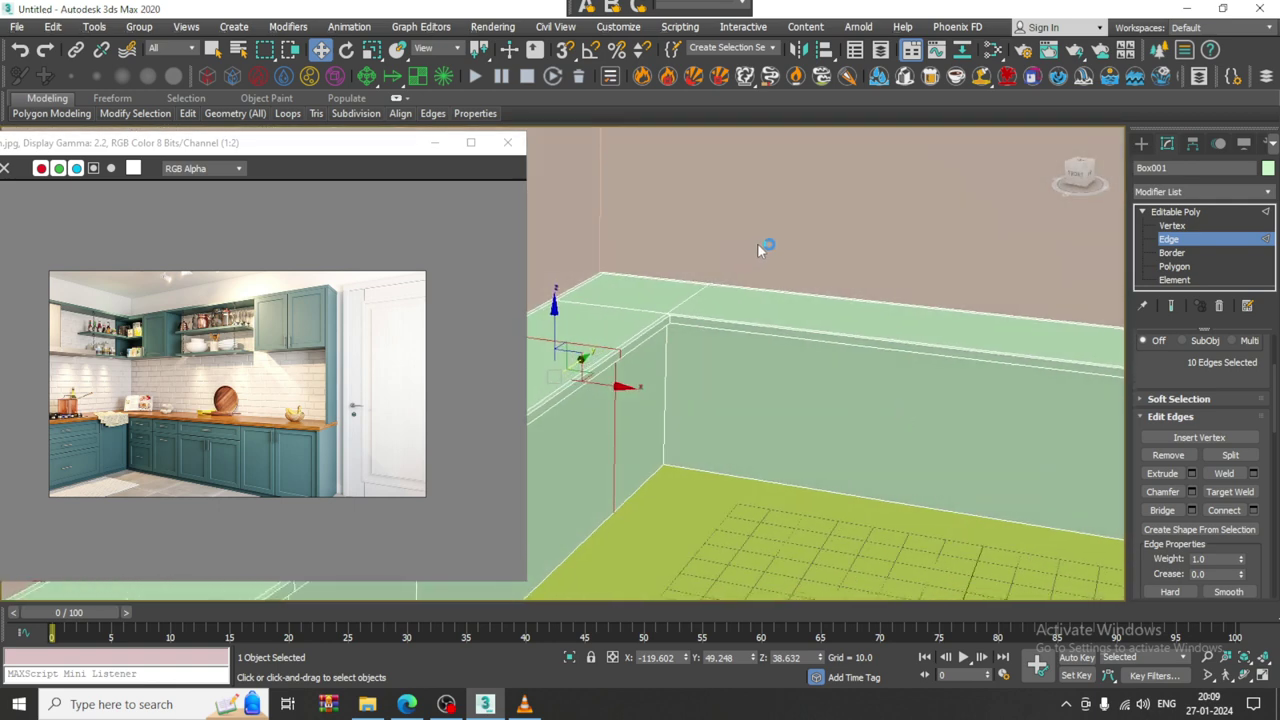
drag(757, 243, 856, 519)
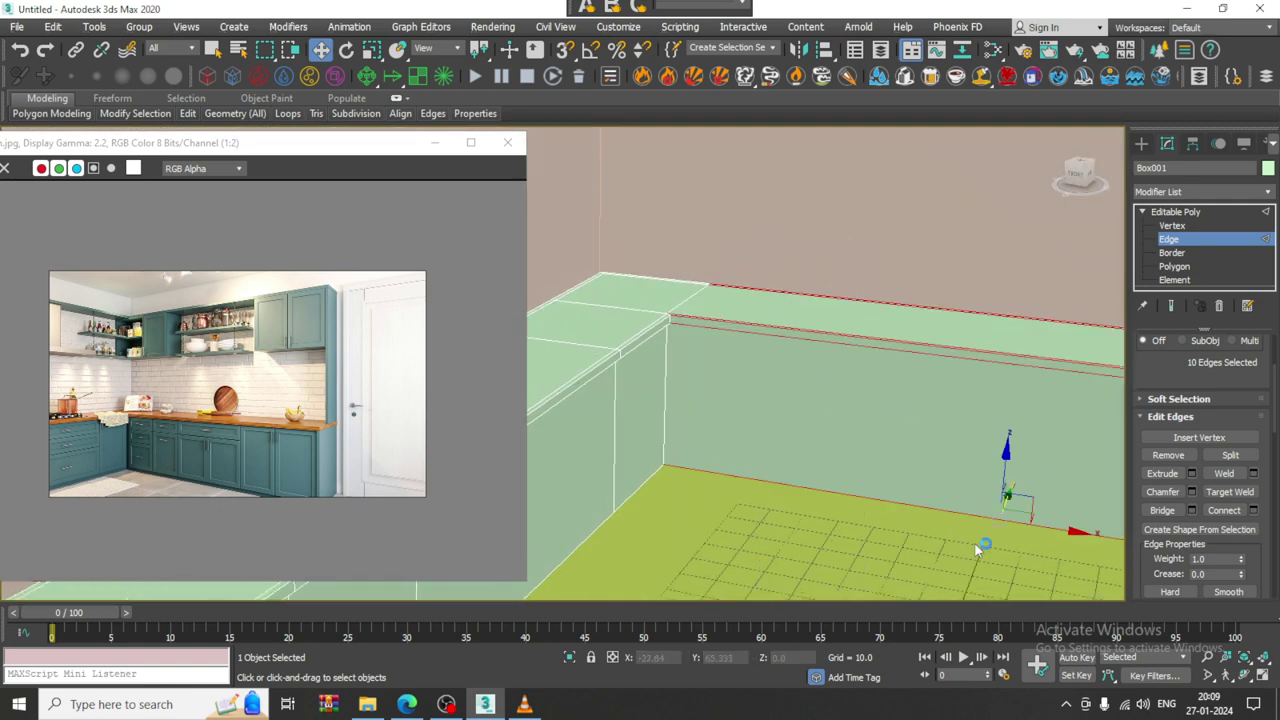
click(1253, 510)
click(572, 443)
scroll(917, 420, down, 5)
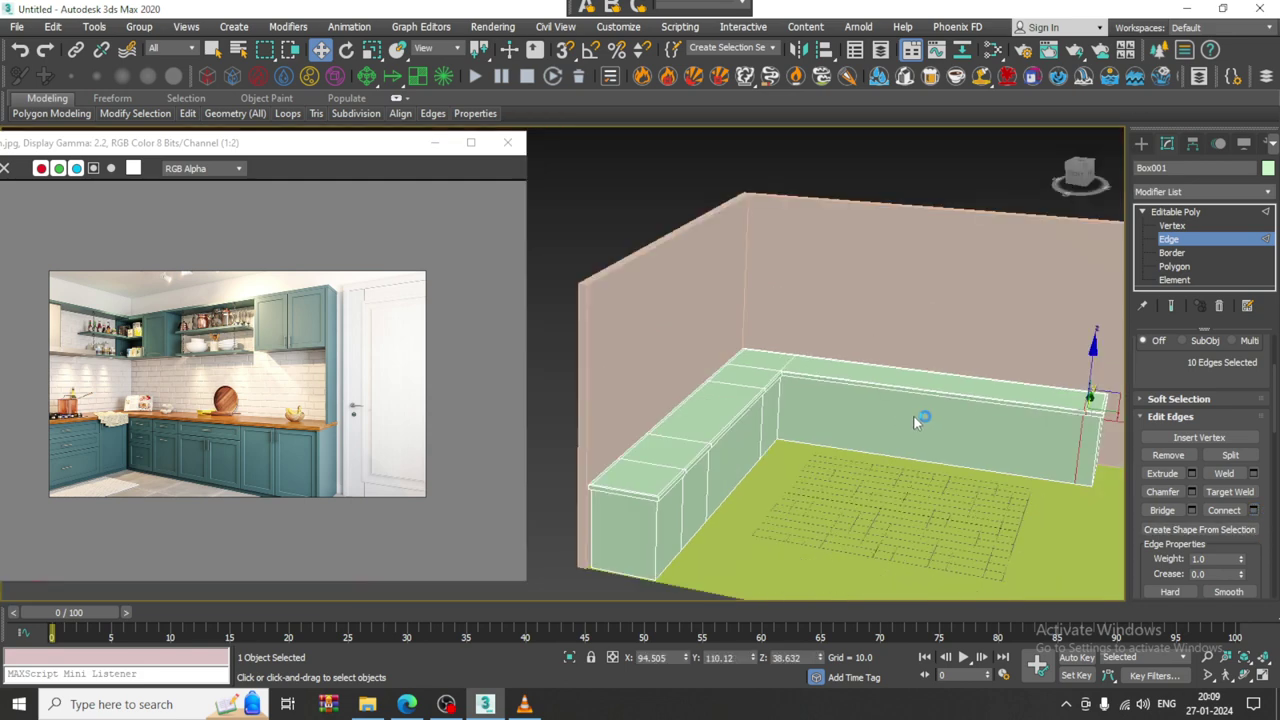
- Move the new edge loop along the adjoining wall's cabinets to right beside the wall corner, at about X -99
alt+middle_drag(917, 420, 1108, 465)
drag(1059, 431, 940, 287)
scroll(878, 405, up, 4)
key(r)
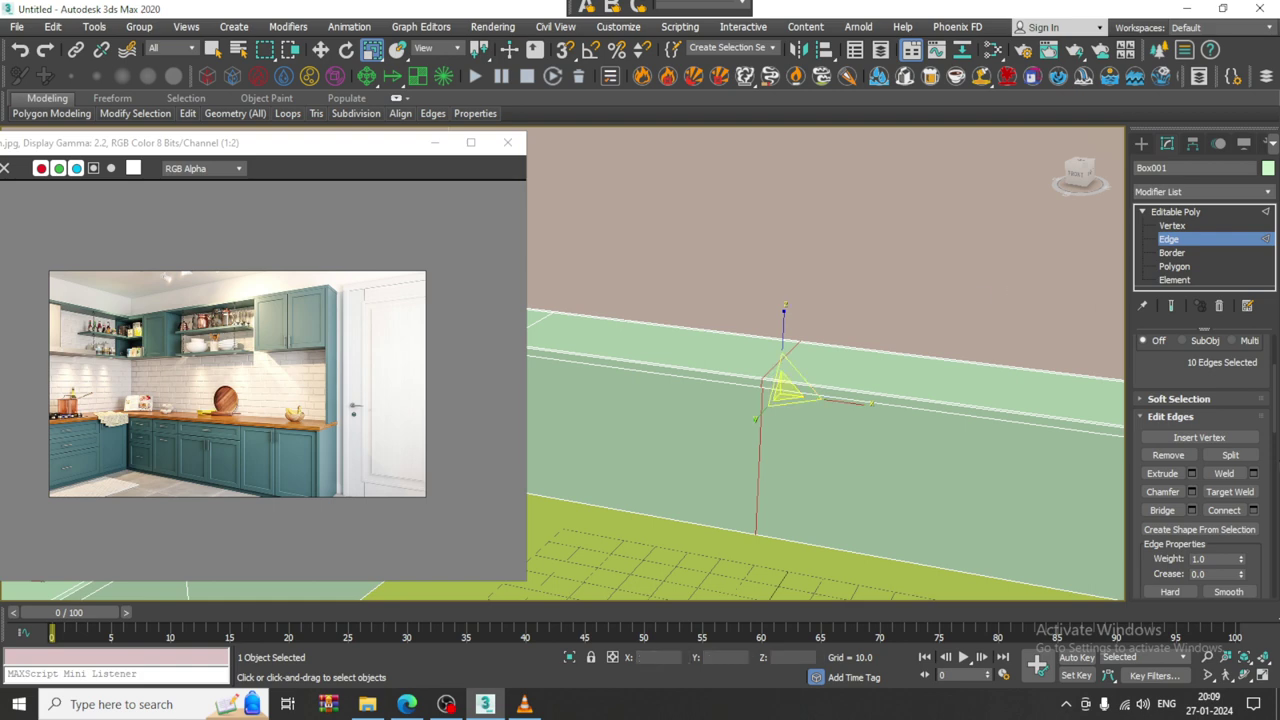
middle_drag(813, 390, 952, 384)
key(w)
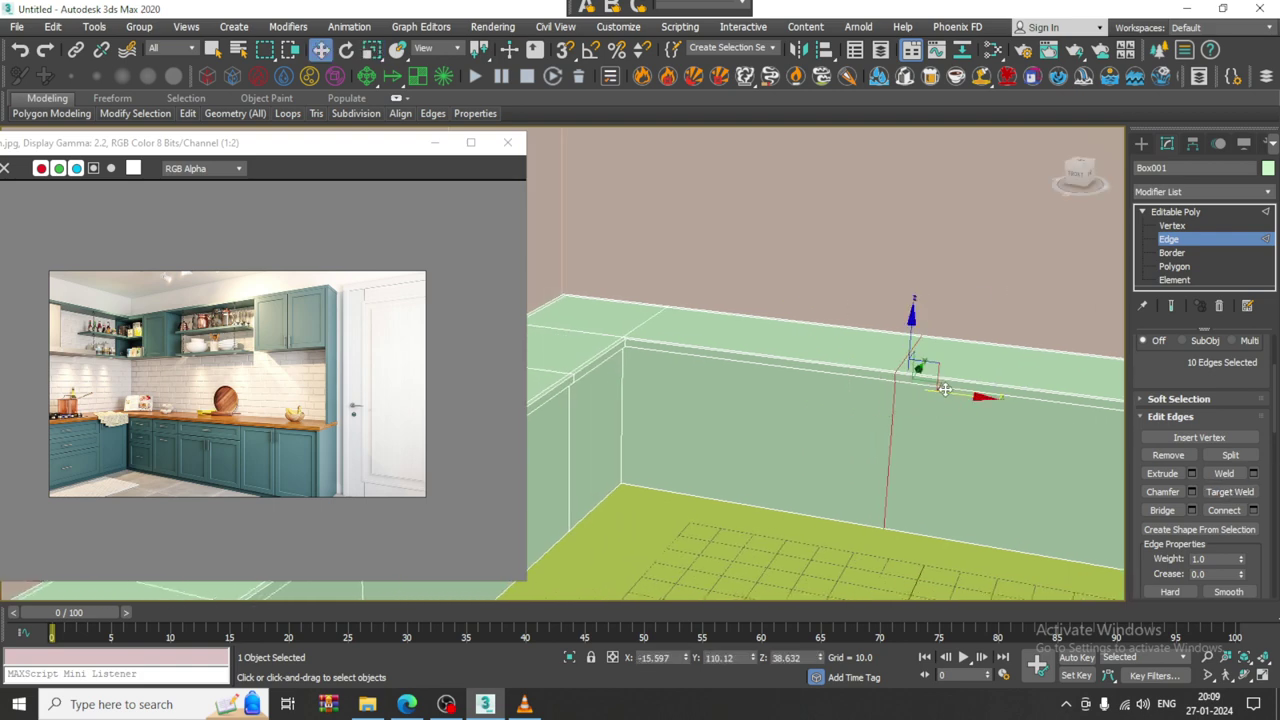
drag(966, 395, 795, 391)
scroll(794, 391, up, 3)
middle_drag(700, 391, 788, 376)
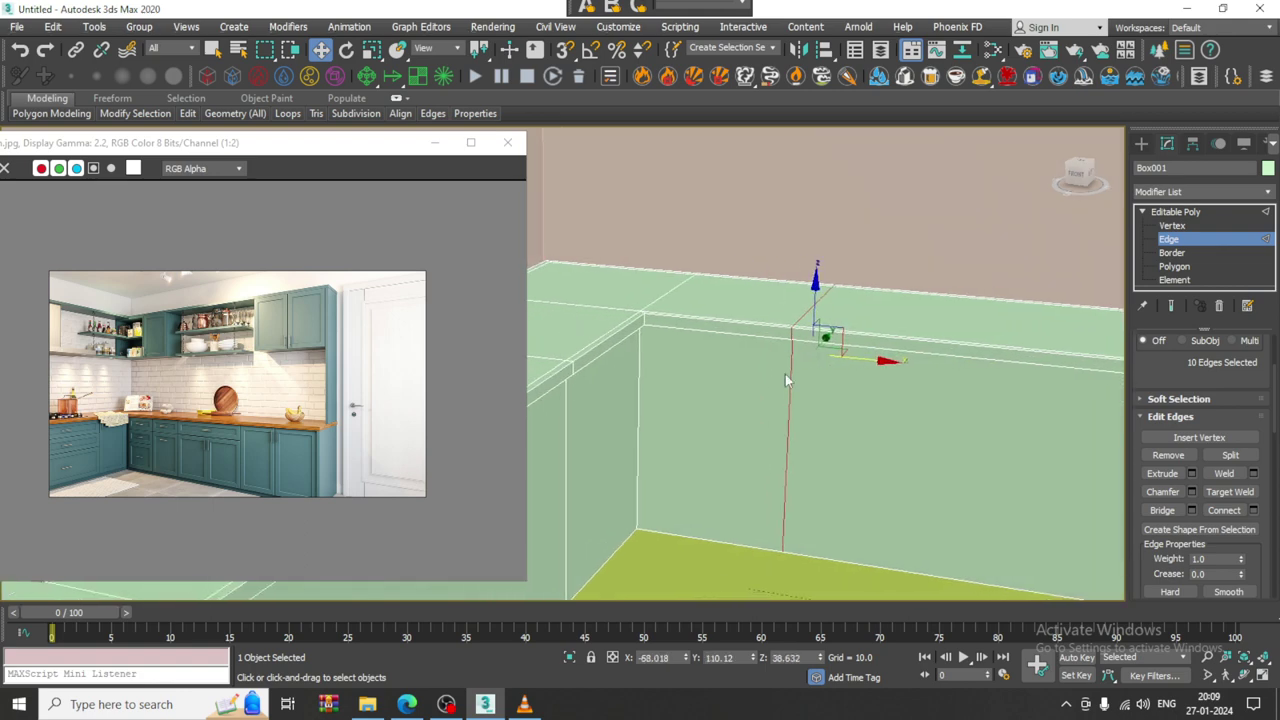
scroll(896, 389, up, 3)
middle_drag(896, 389, 867, 379)
scroll(780, 334, down, 3)
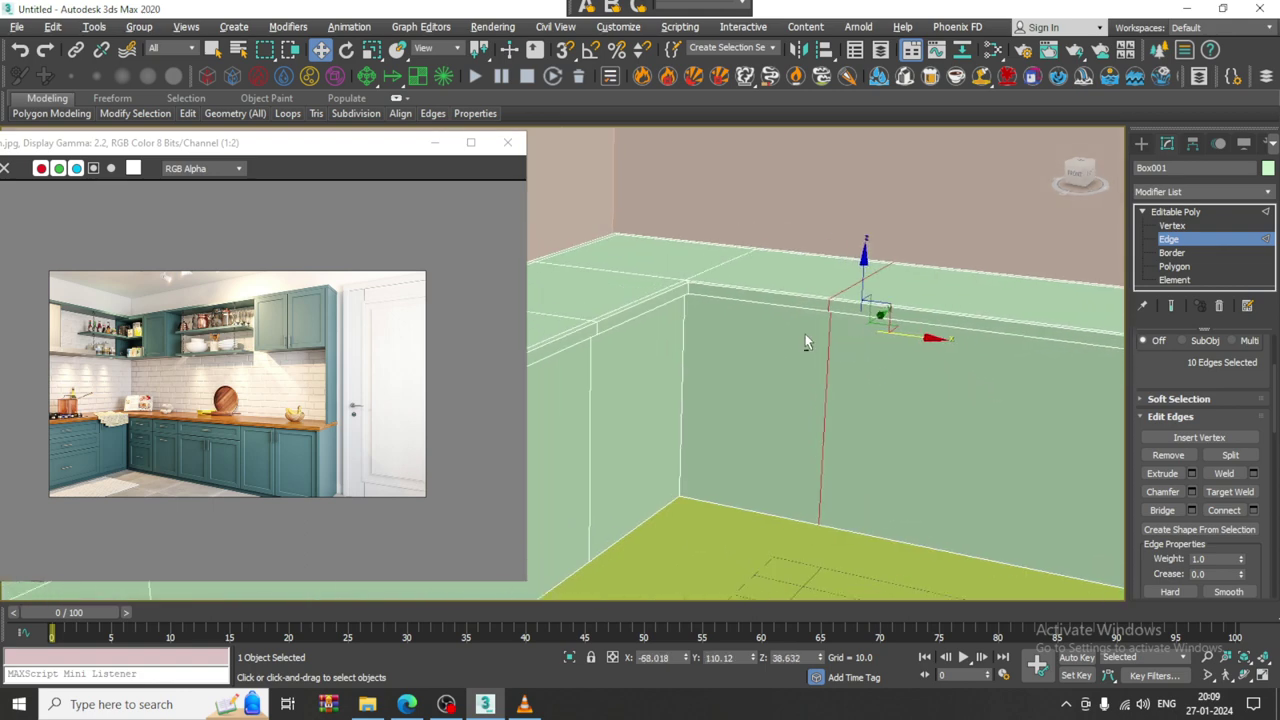
drag(906, 335, 770, 322)
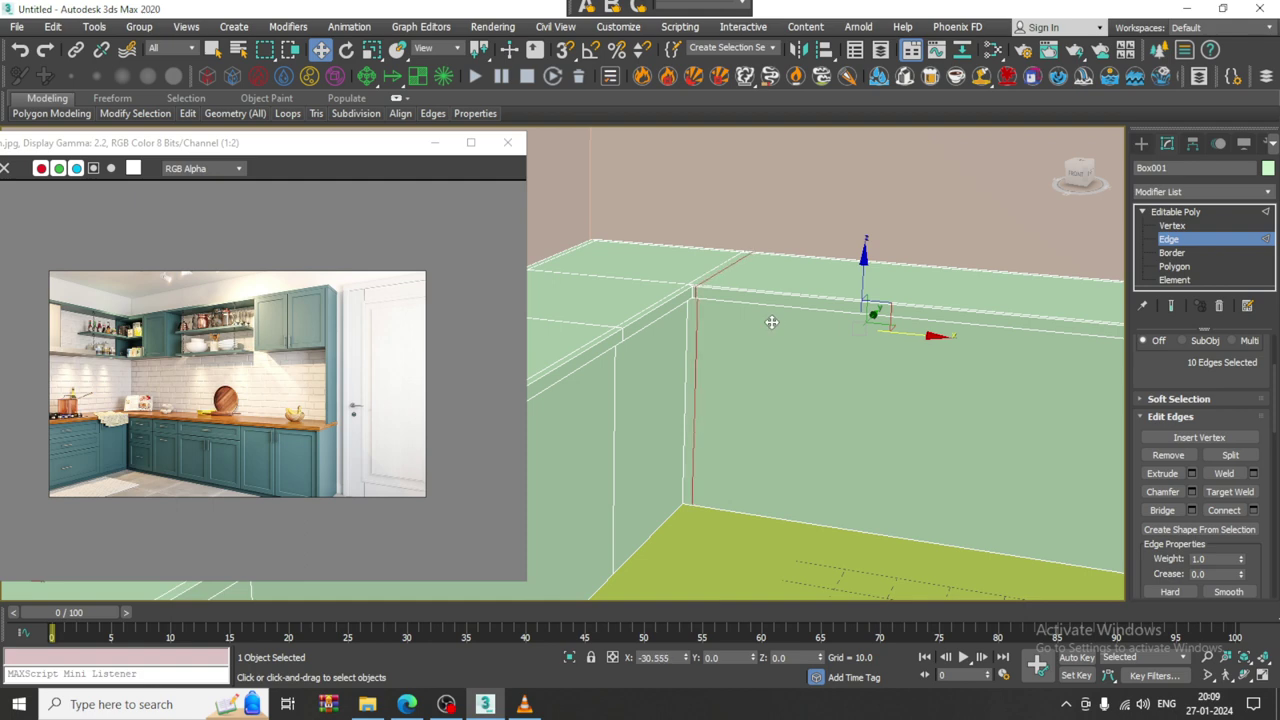
- Connect the long edges of the remaining adjoining-wall section with one segment at slide 90 and move the loop to about X -64
alt+middle_drag(772, 322, 836, 298)
drag(836, 184, 845, 681)
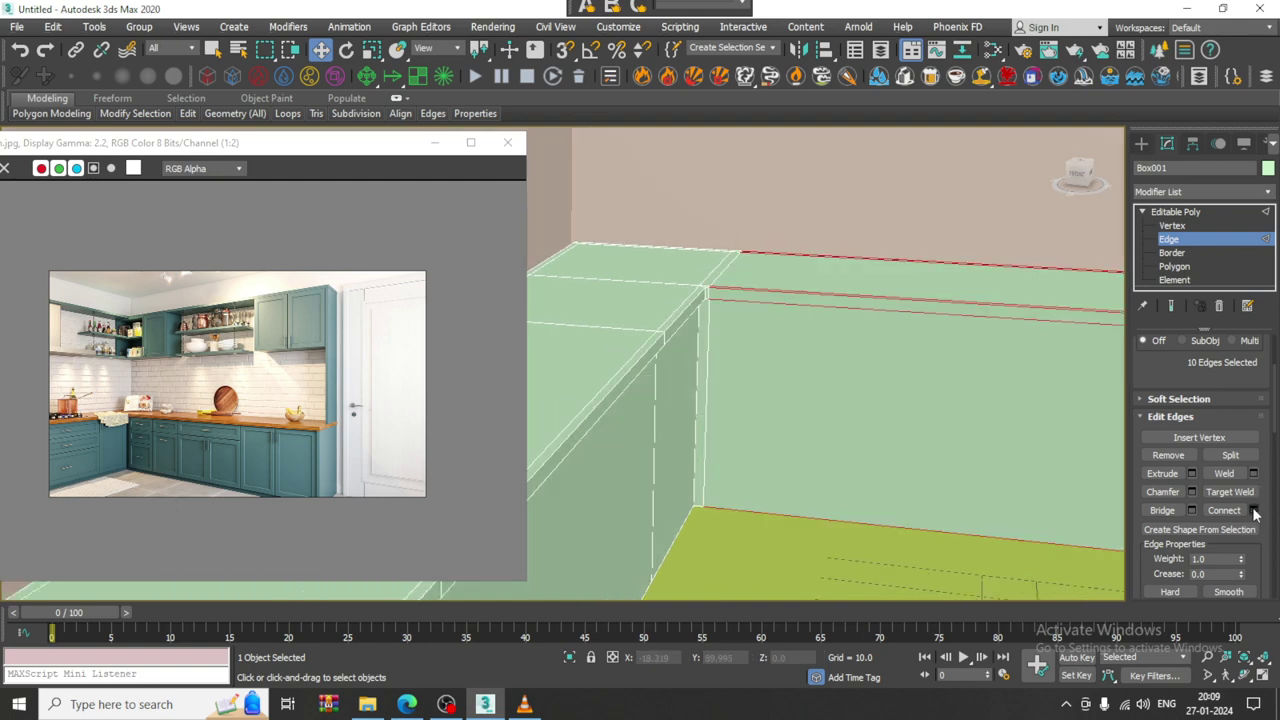
click(1254, 511)
scroll(827, 366, down, 4)
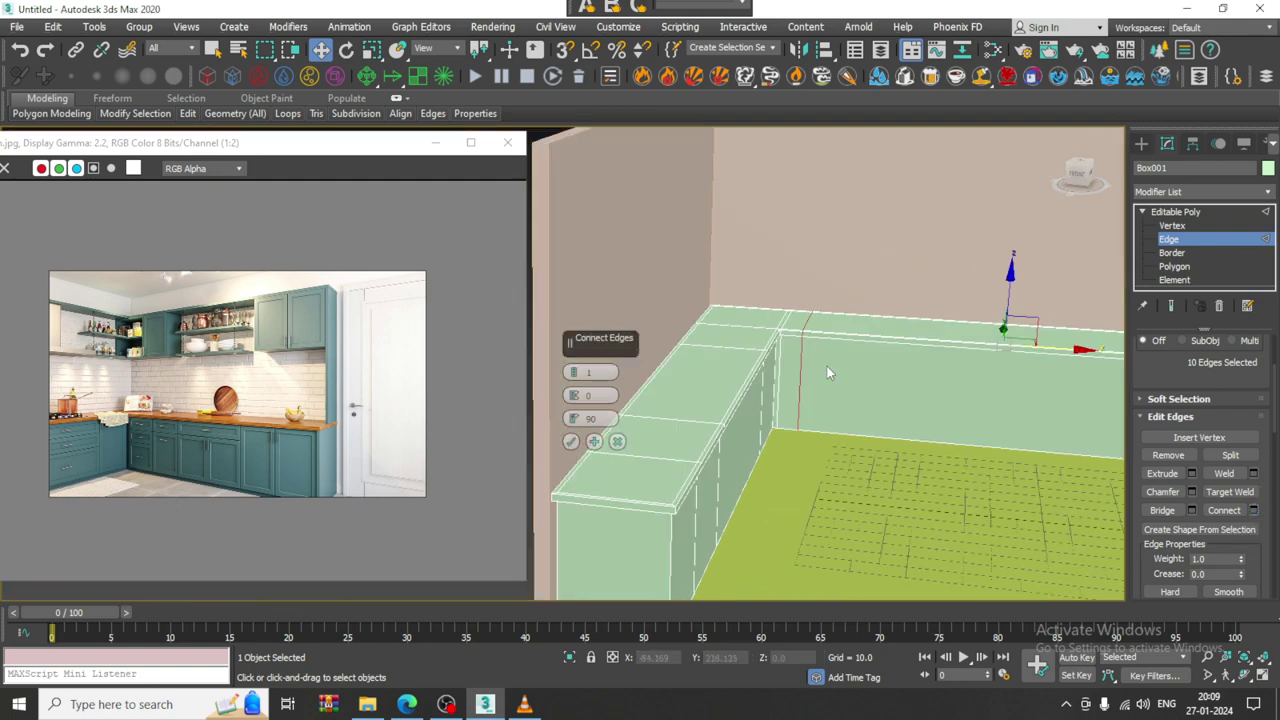
click(571, 442)
scroll(820, 360, up, 2)
drag(869, 321, 948, 326)
alt+middle_drag(948, 326, 885, 347)
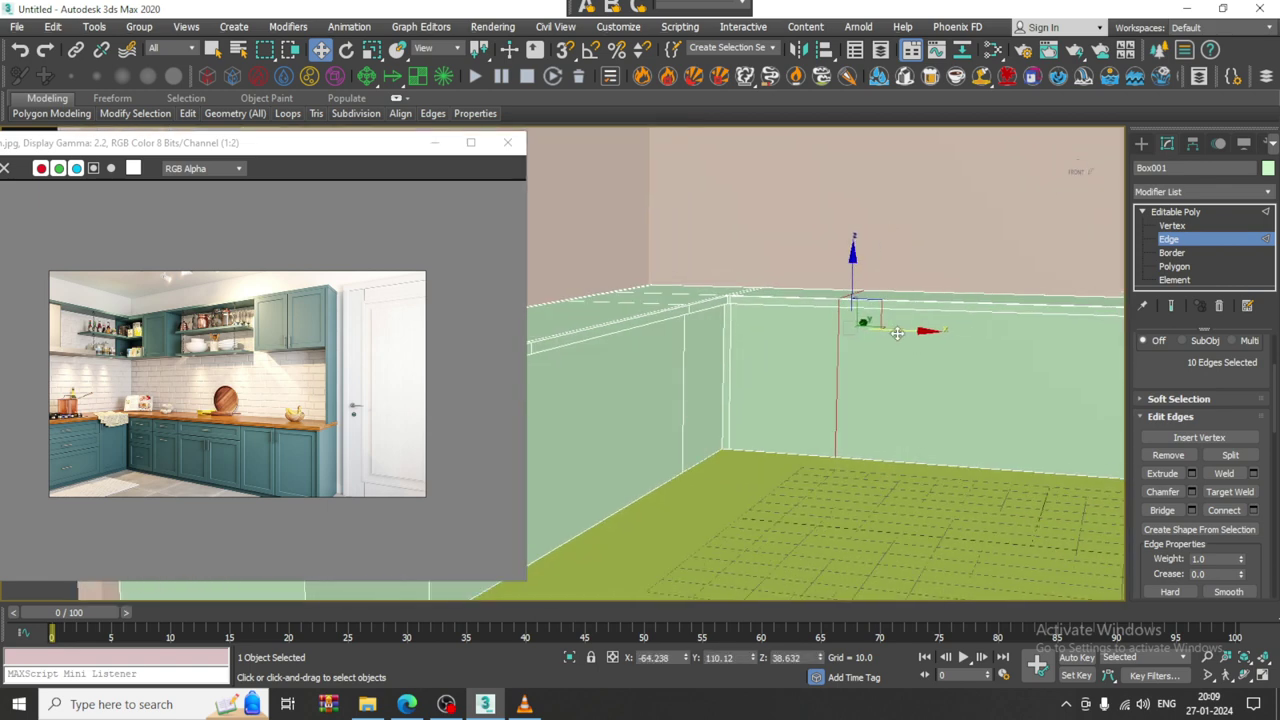
- Connect the remaining long section with another single loop and move it to about X -30
click(1253, 510)
click(570, 441)
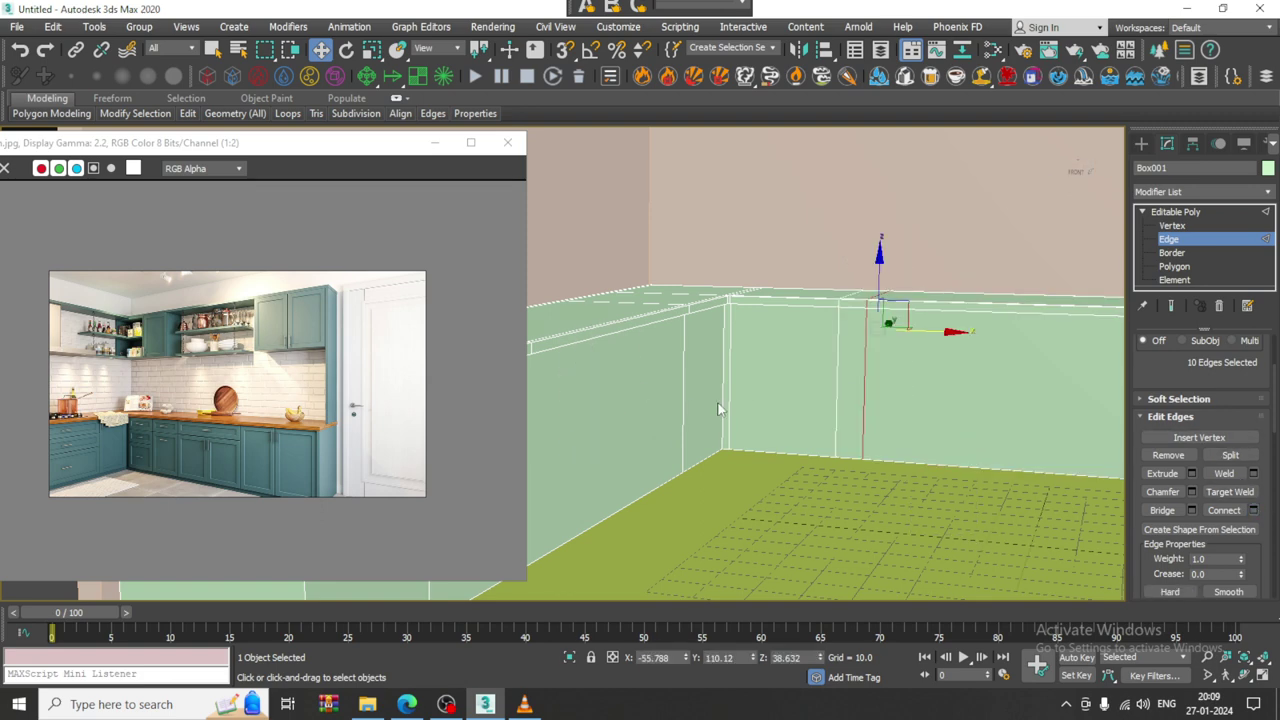
drag(936, 336, 1020, 337)
middle_drag(1020, 337, 919, 337)
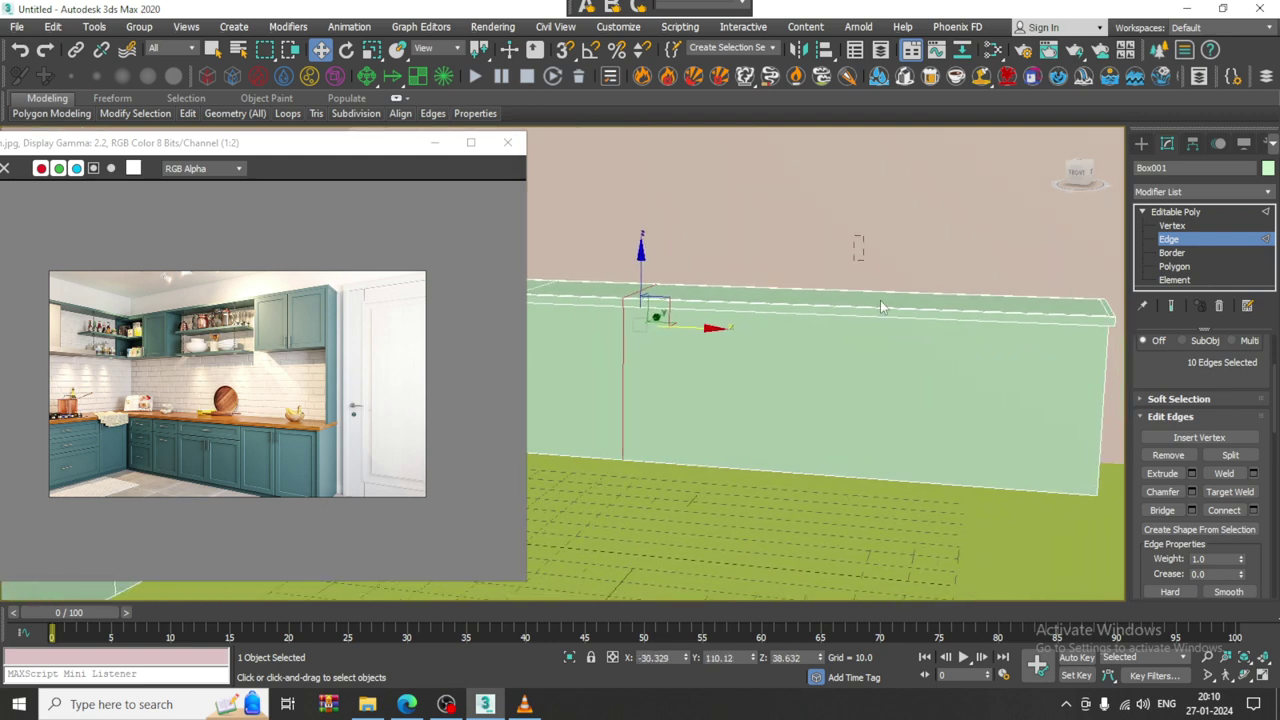
- Connect the rest of the adjoining-wall run with one segment at slide 90 and move the loop near the free end, about X 72
click(884, 308)
key(alt+r)
click(1253, 510)
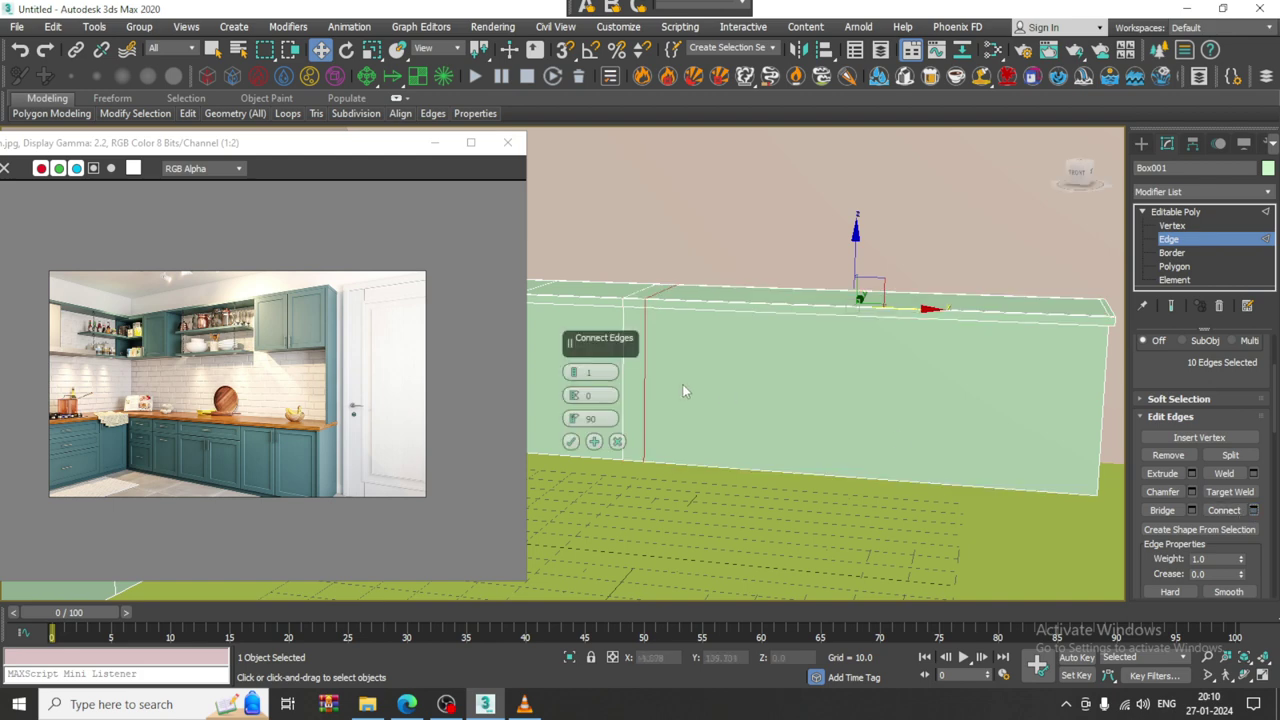
click(570, 442)
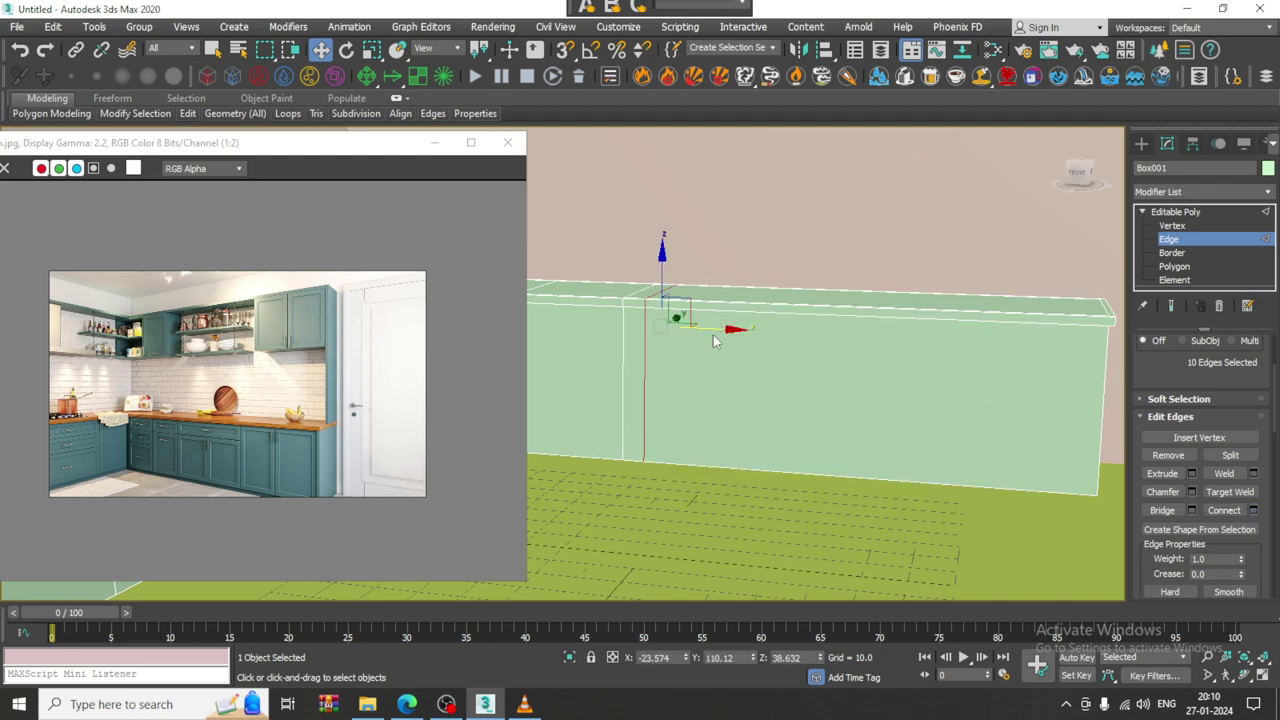
drag(951, 384, 935, 381)
key(ctrl+z)
drag(703, 330, 1025, 374)
scroll(1012, 376, down, 3)
middle_drag(1011, 375, 906, 364)
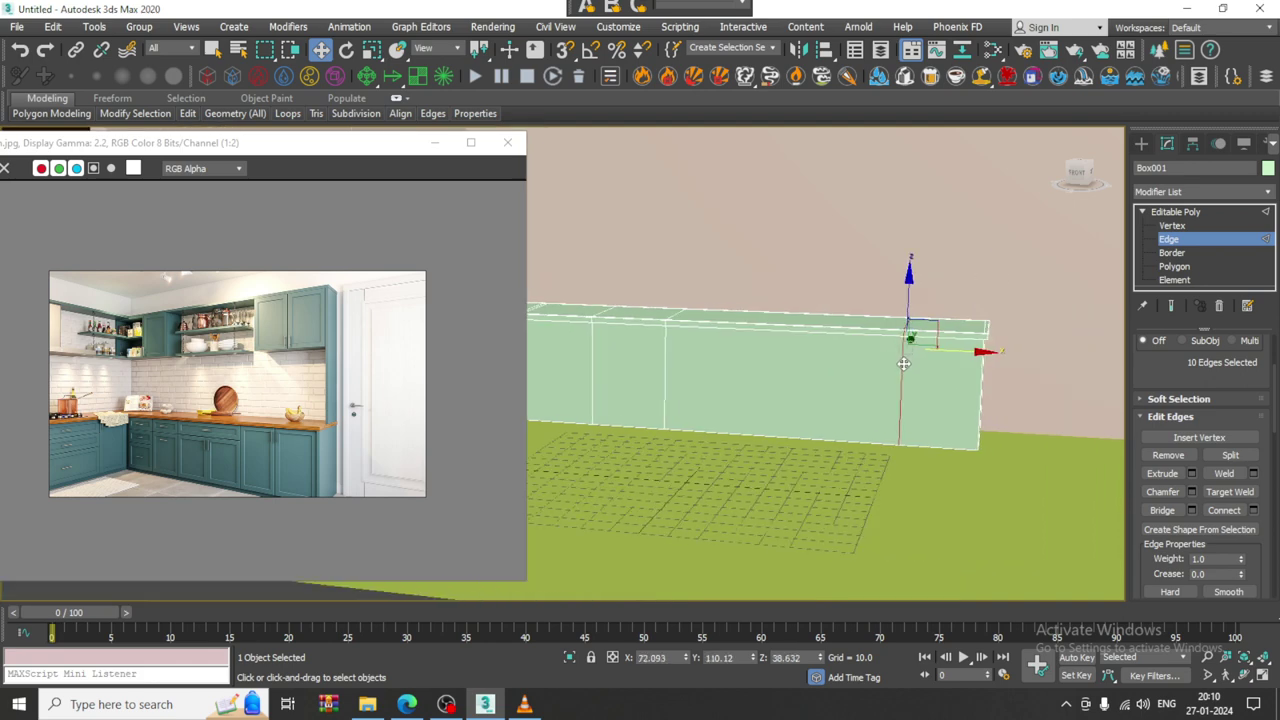
- Lengthen the adjoining-wall cabinet run by moving the vertices of its free end and last loop about 13 units outward along X
key(1)
drag(1070, 561, 1073, 564)
drag(998, 350, 1031, 356)
key(2)
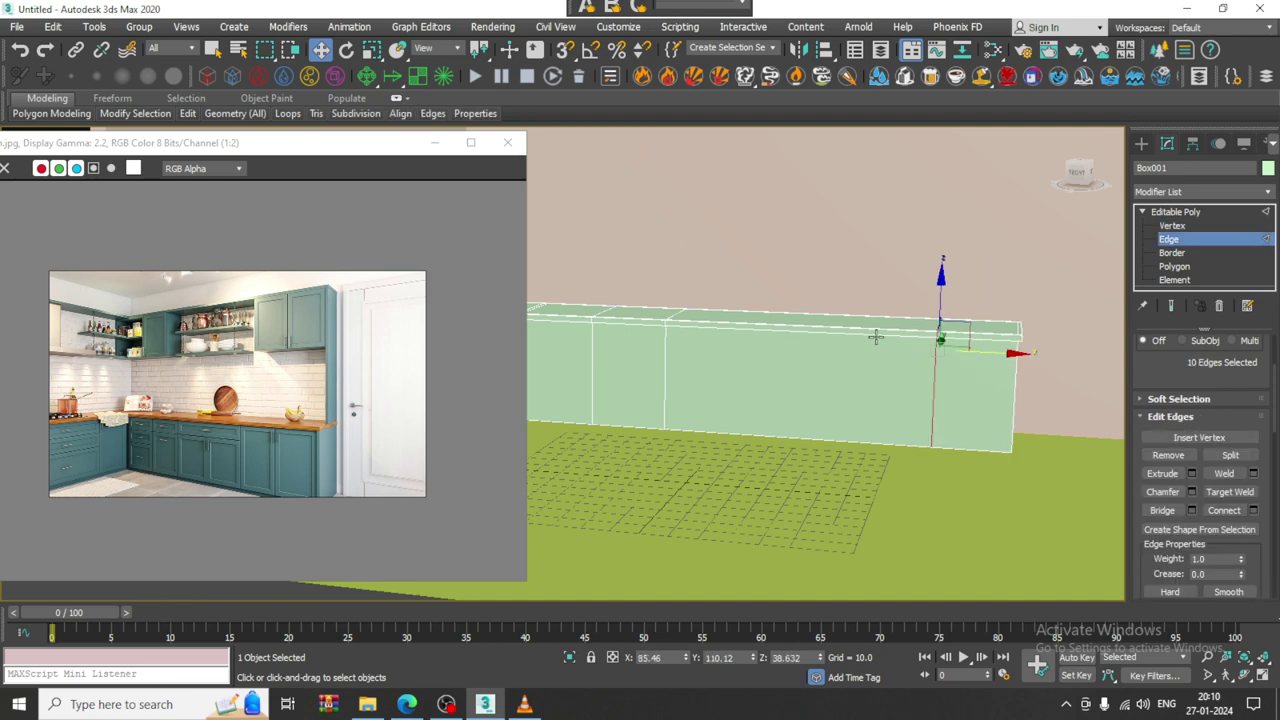
- Divide the wide middle section of the adjoining-wall cabinets by connecting its long edges with two segments at slide 0
drag(848, 462, 848, 464)
alt+middle_drag(852, 420, 856, 432)
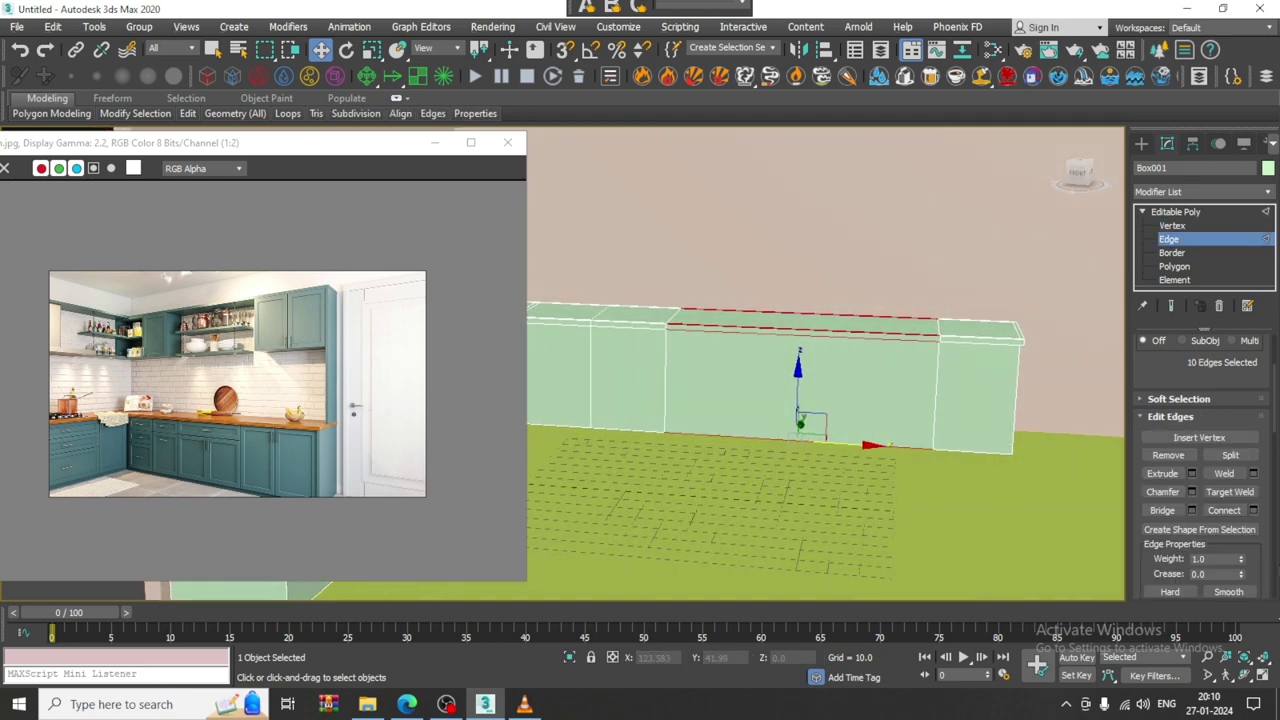
click(1254, 511)
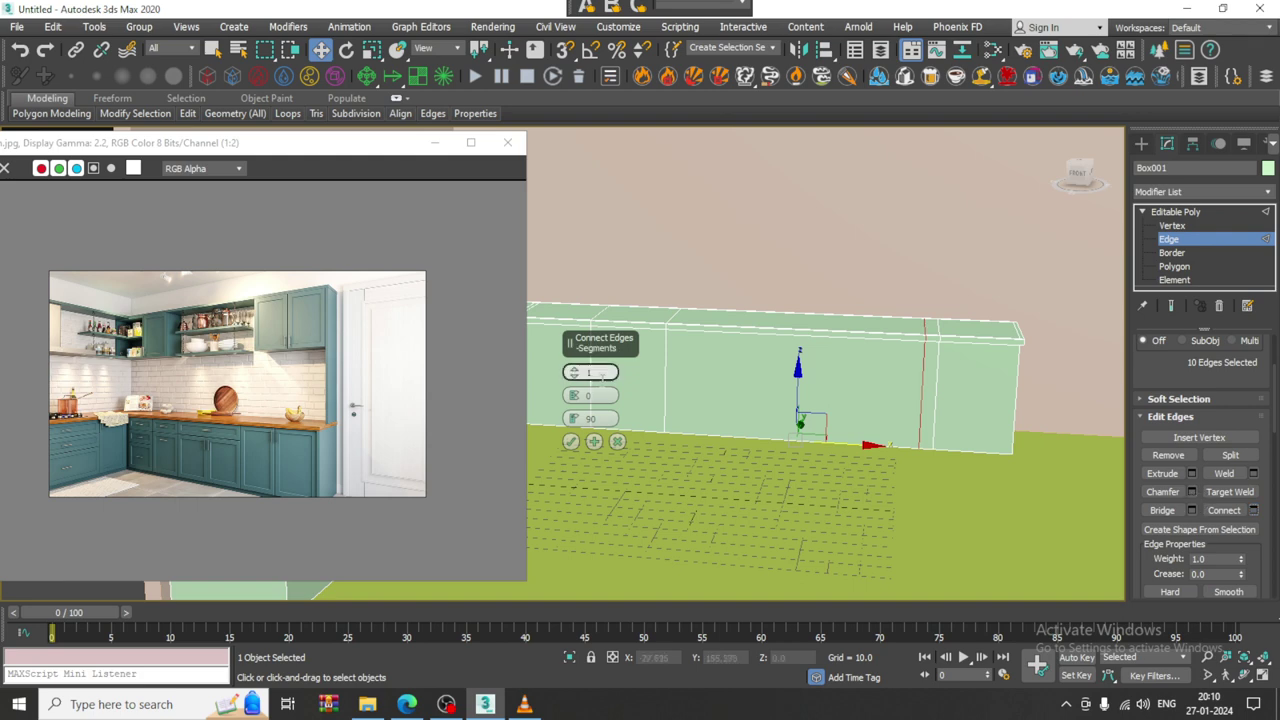
click(574, 373)
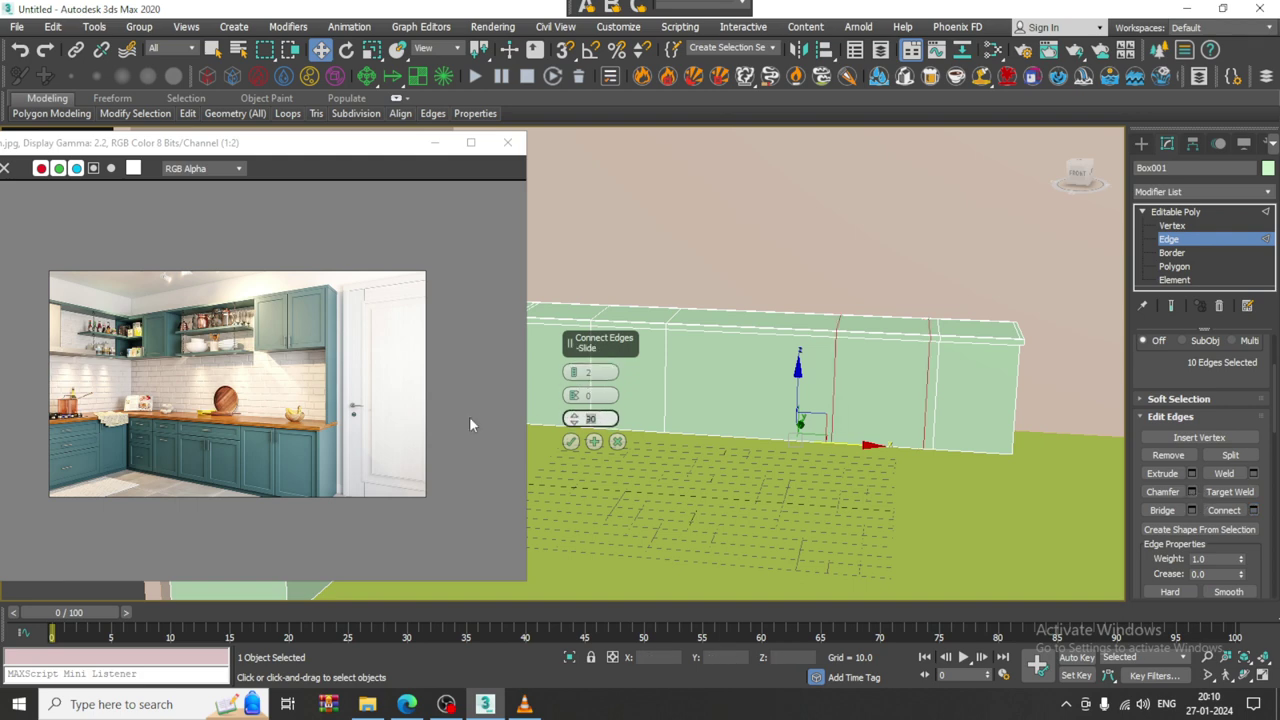
text(0)
key(Return)
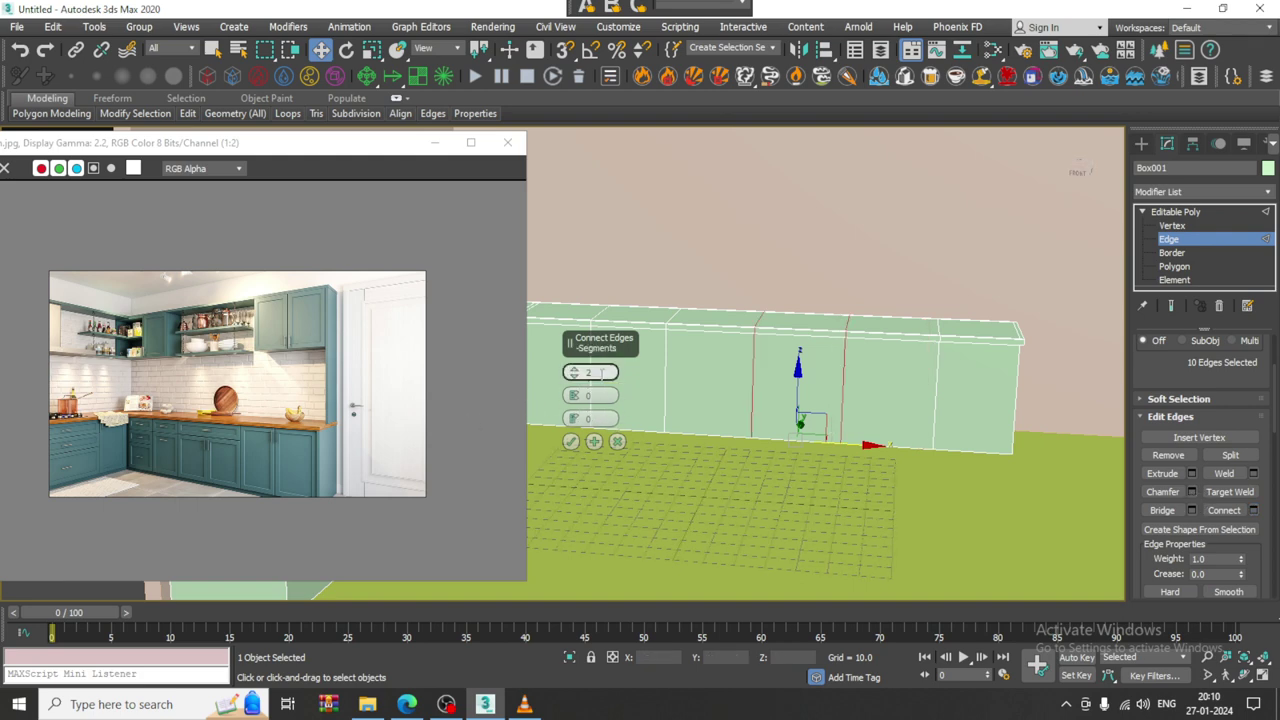
click(570, 441)
scroll(723, 380, down, 6)
middle_drag(752, 370, 826, 394)
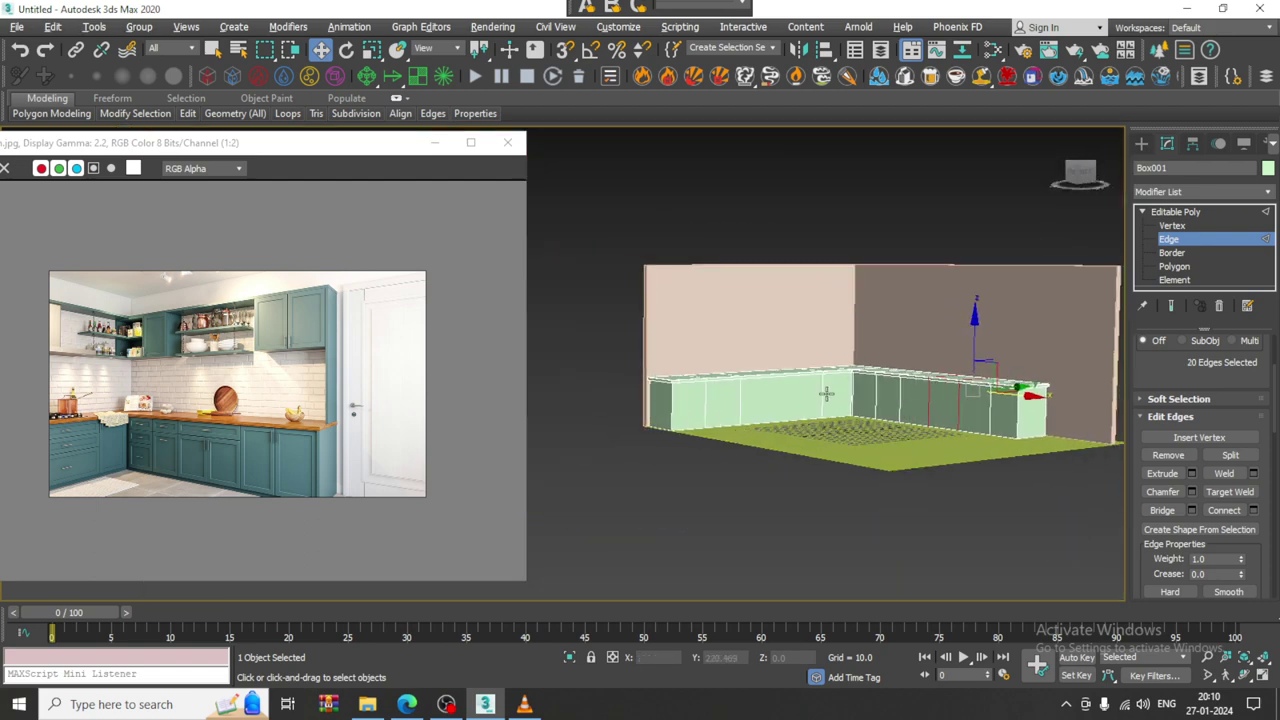
middle_drag(748, 400, 724, 388)
scroll(743, 370, up, 3)
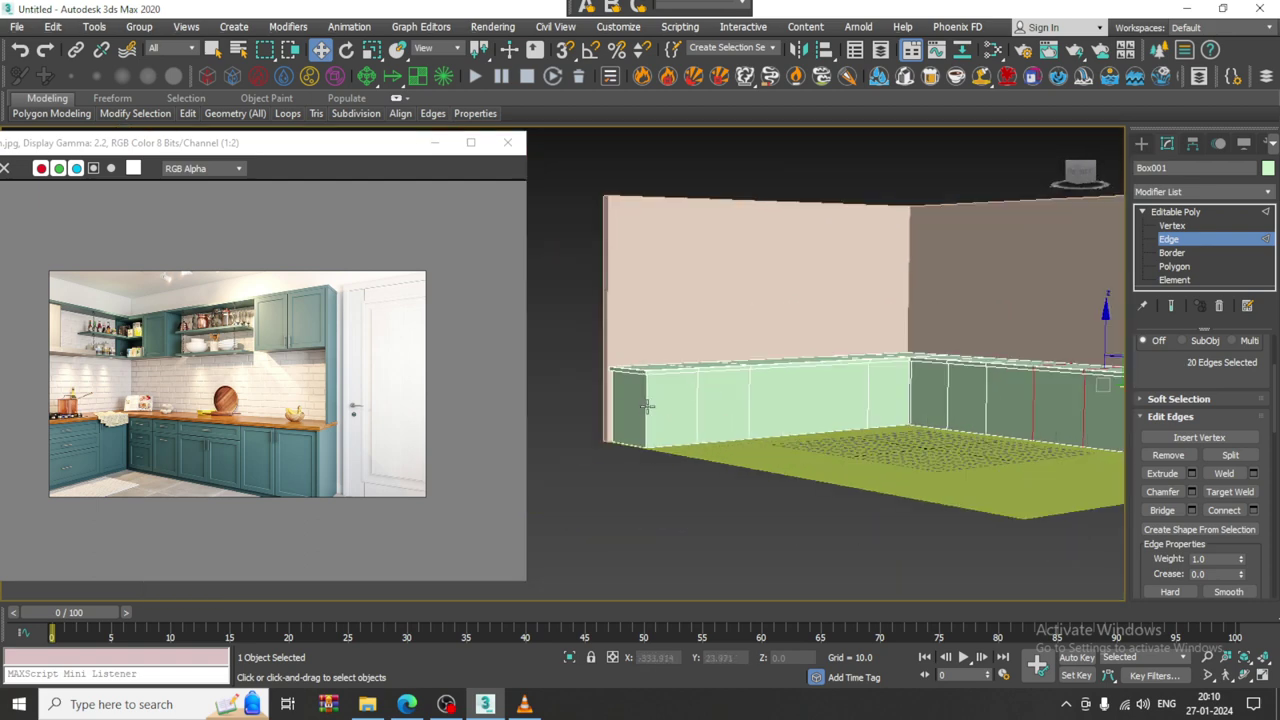
- Start saving the scene and browse to the Kitchenn folder inside Jan 2024 on the D: drive
key(ctrl+s)
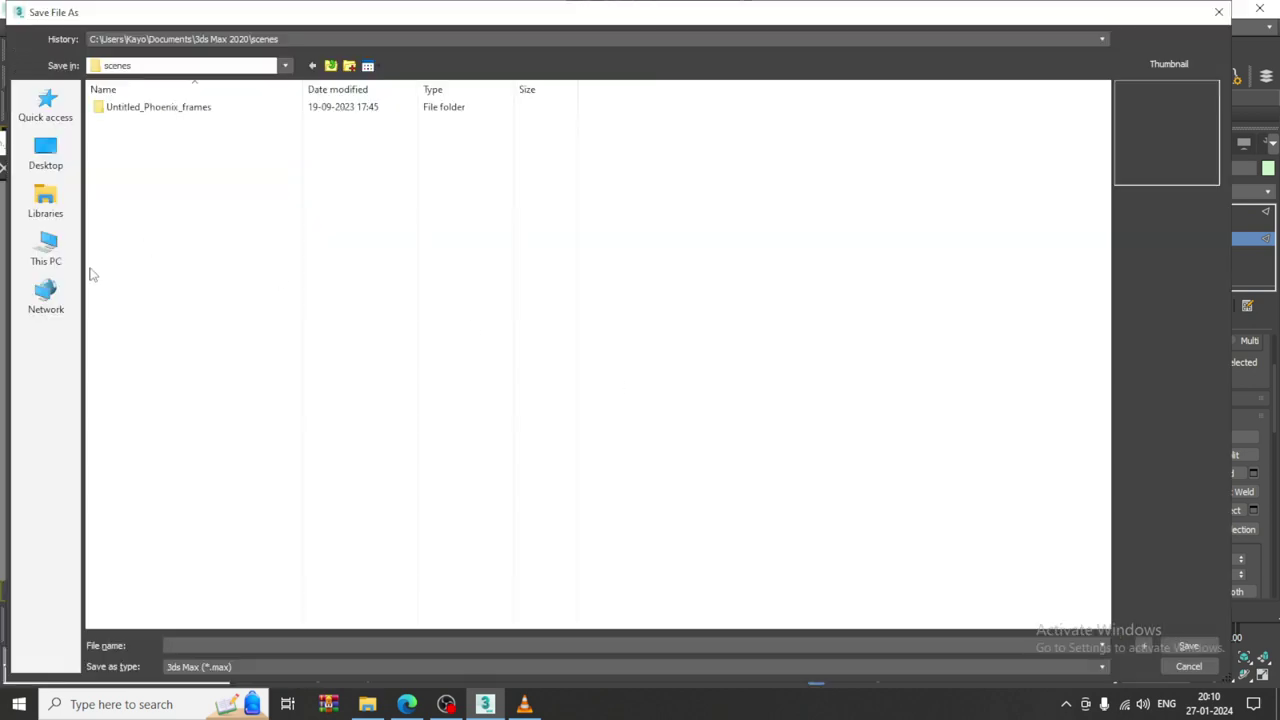
click(46, 250)
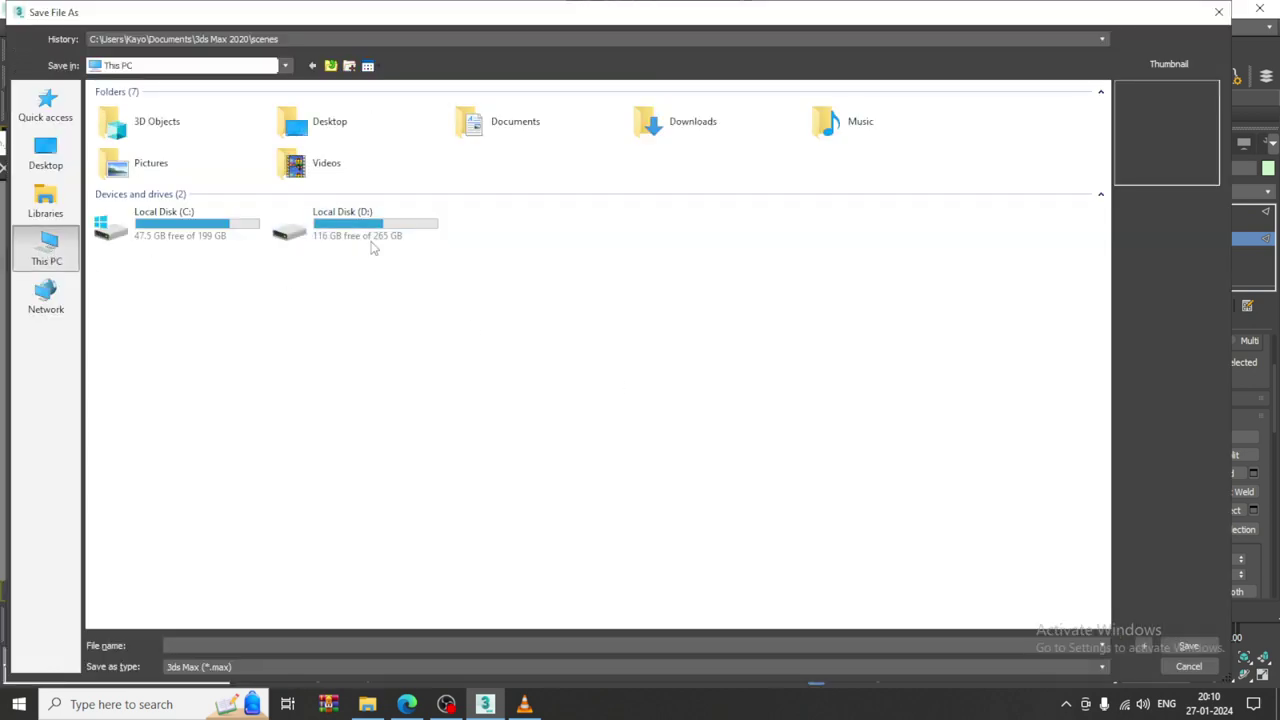
double_click(357, 230)
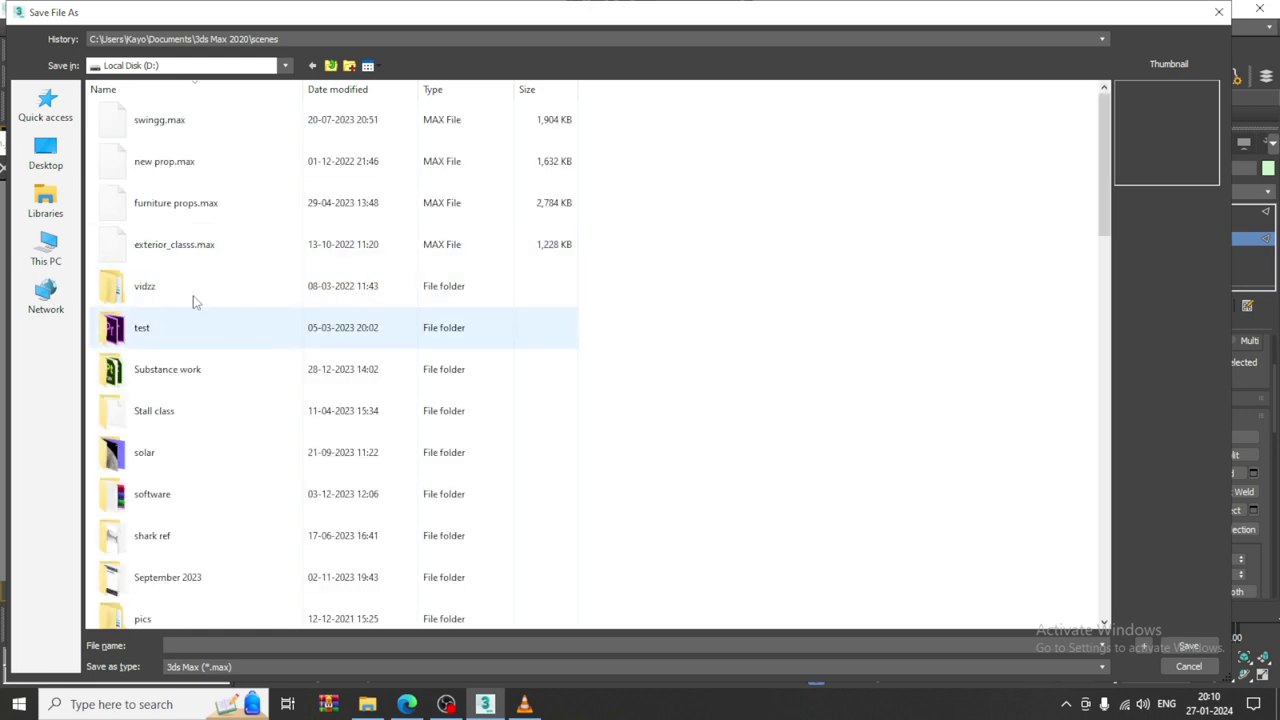
click(46, 250)
double_click(357, 225)
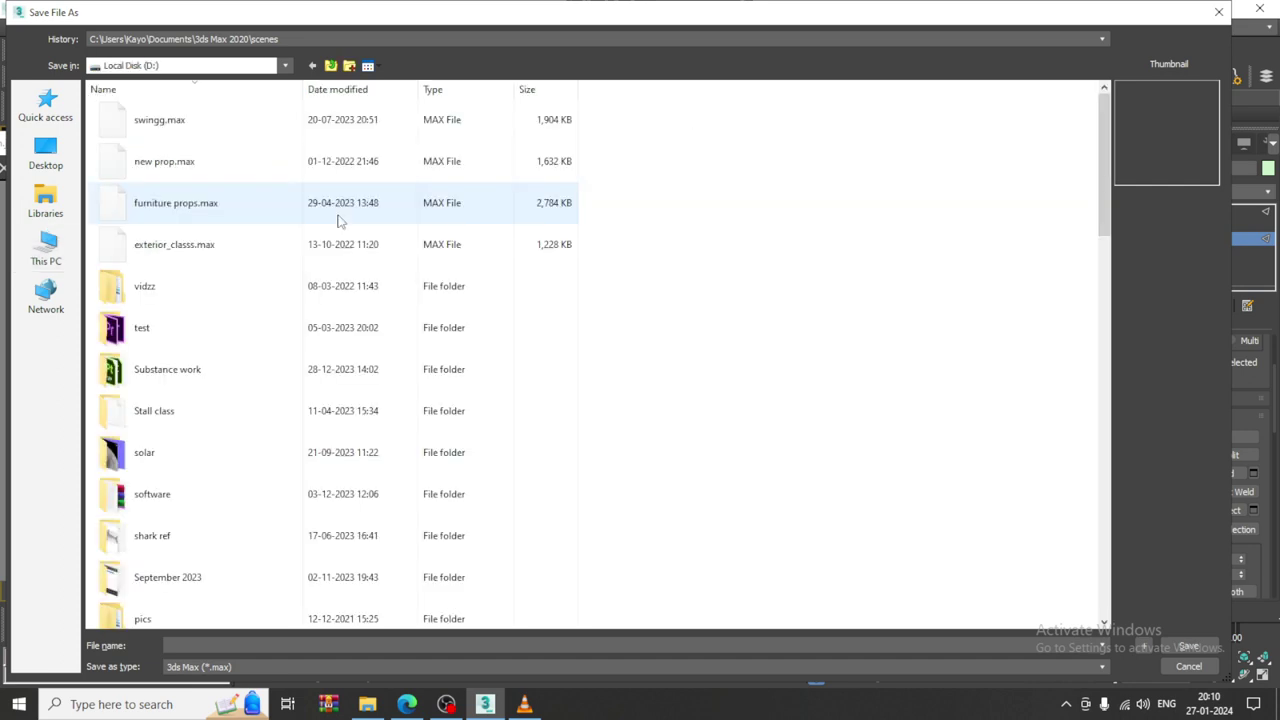
click(203, 372)
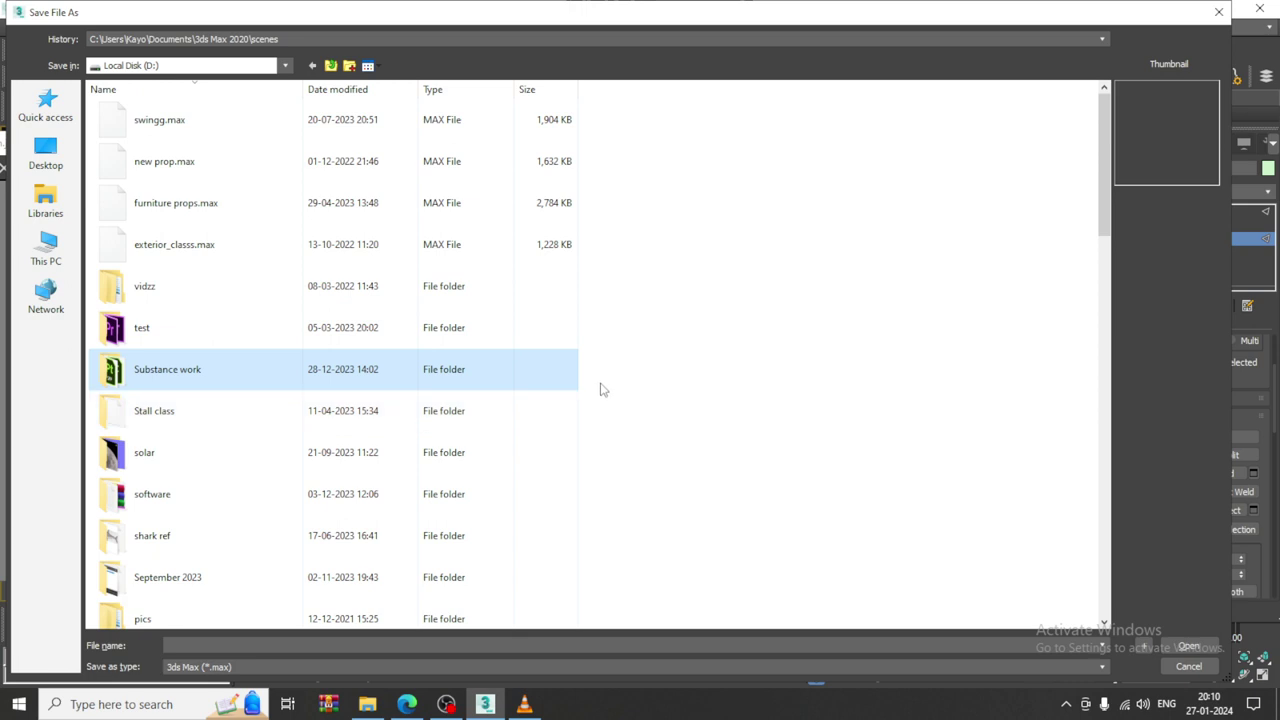
key(j)
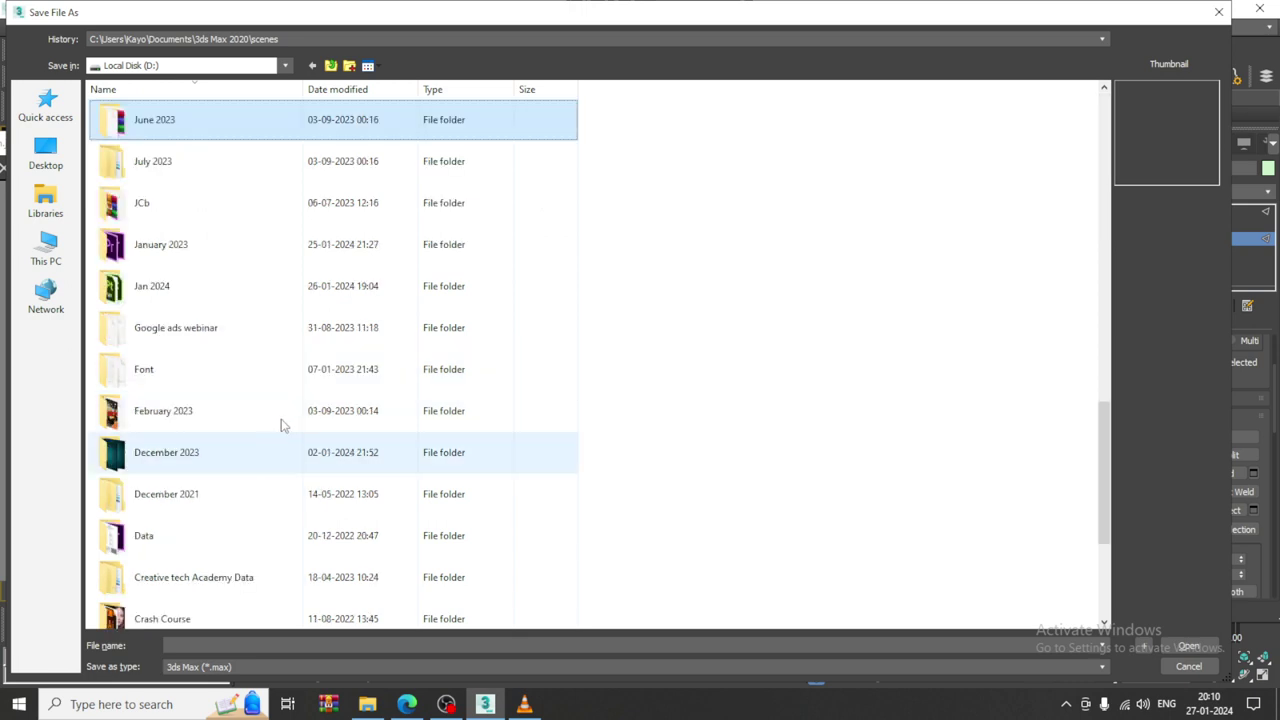
double_click(238, 289)
double_click(212, 130)
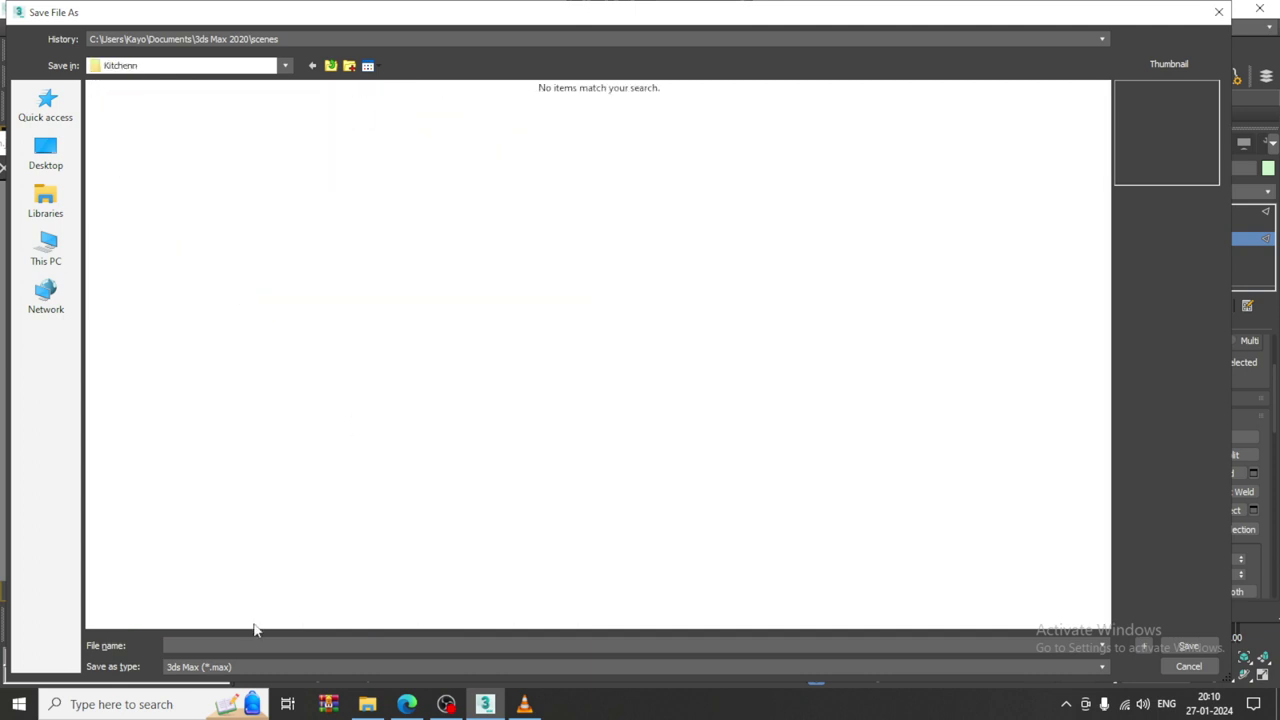
- Save the scene in the Kitchenn folder as kitchen_1 in 3ds Max format
click(215, 645)
text(kit)
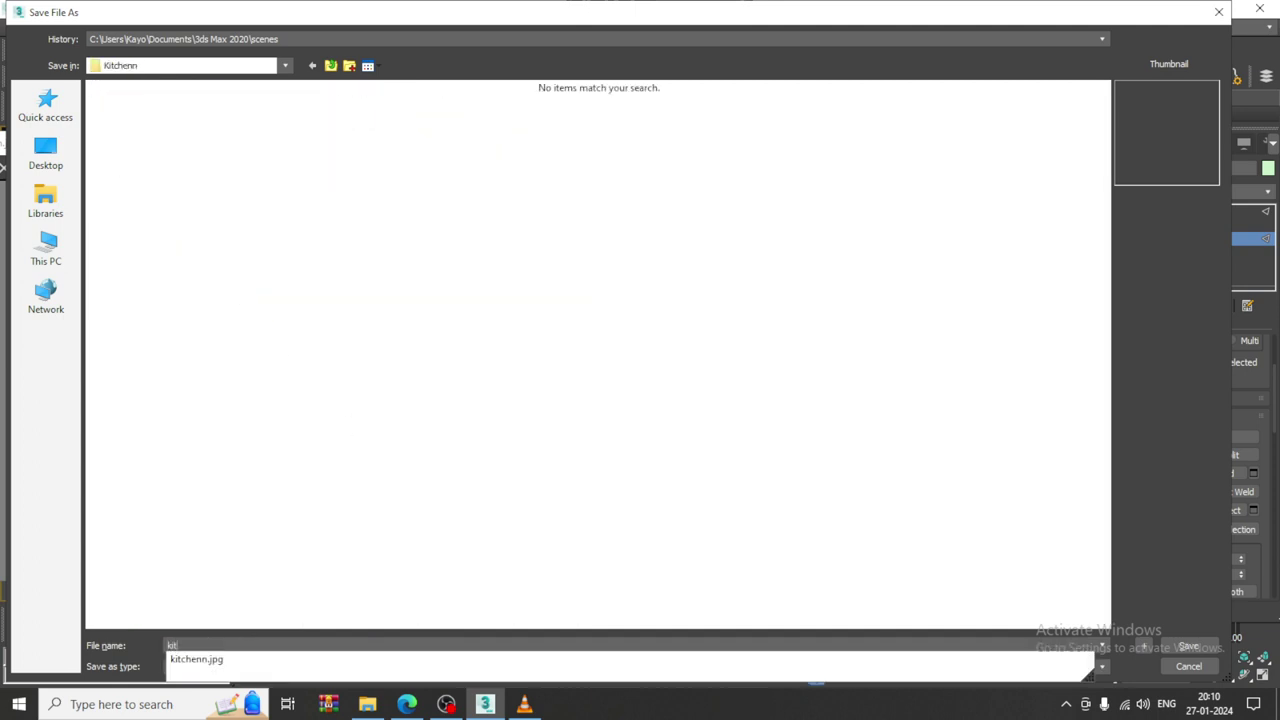
text(chen_1)
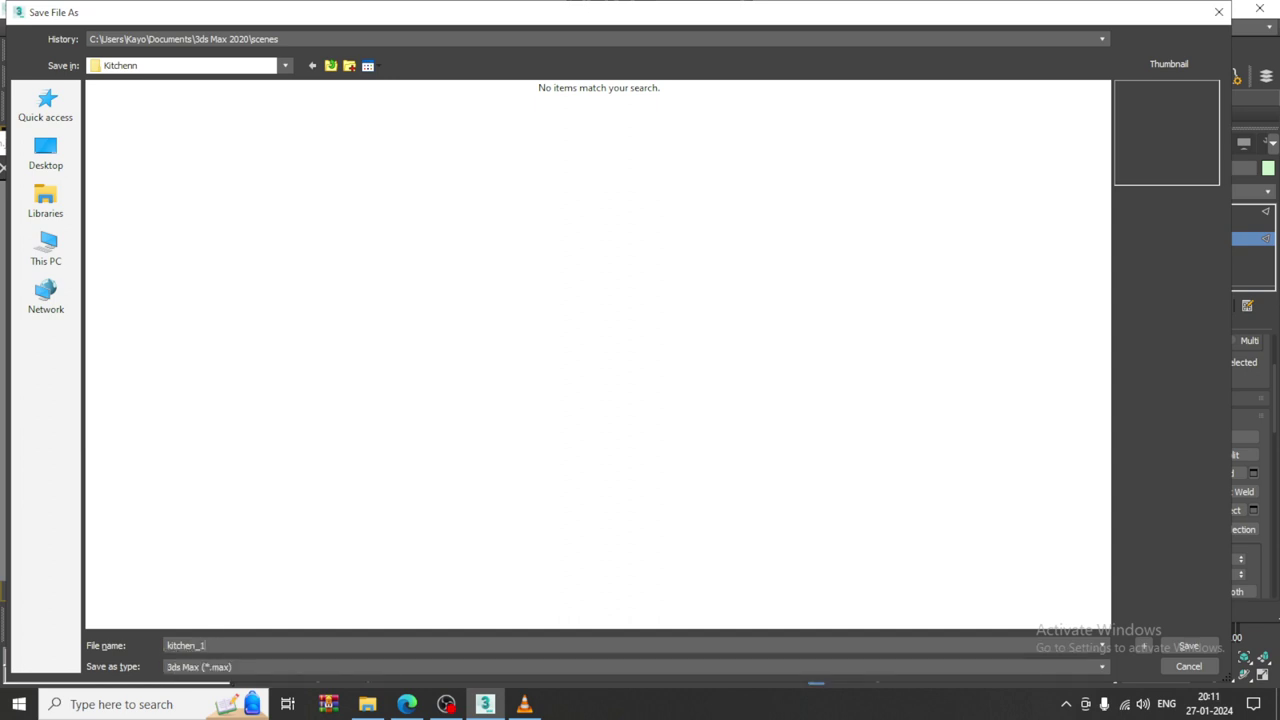
key(Return)
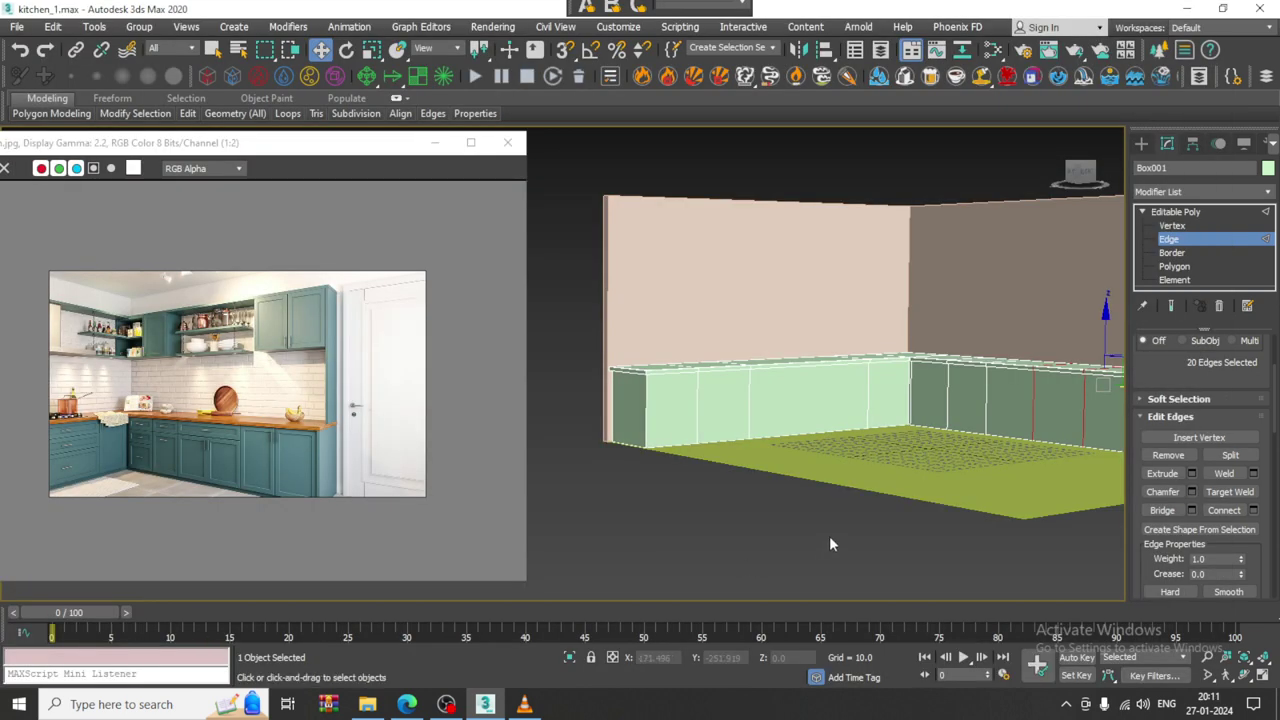
- Connect all vertical edges of the cabinet bodies with two horizontal segments, using pinch -23 and slide 74
click(644, 409)
key(alt+r)
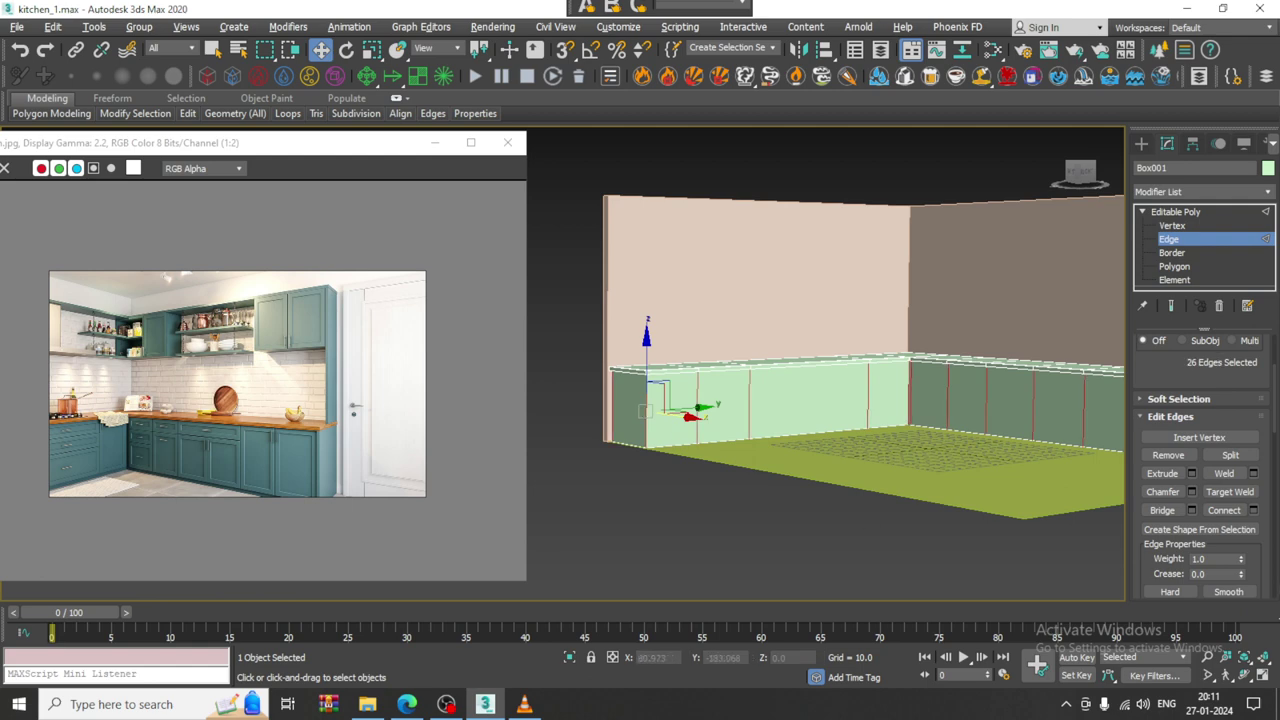
click(1253, 510)
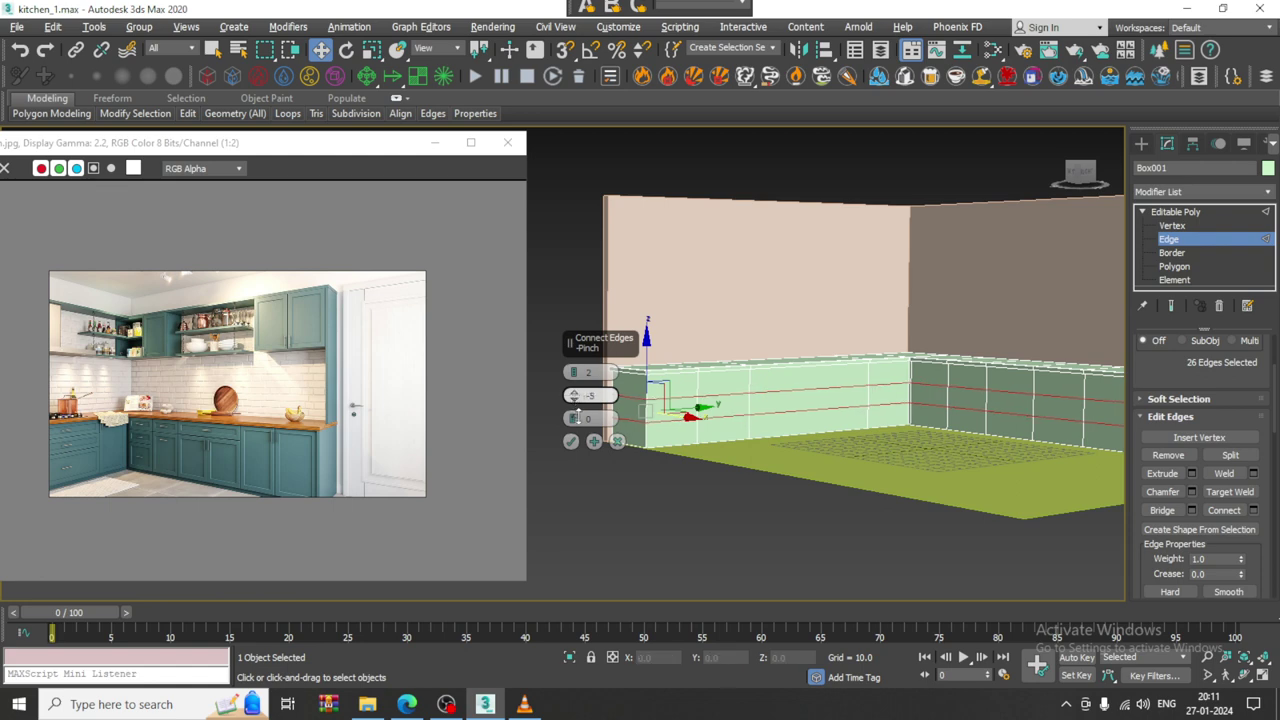
drag(574, 395, 572, 184)
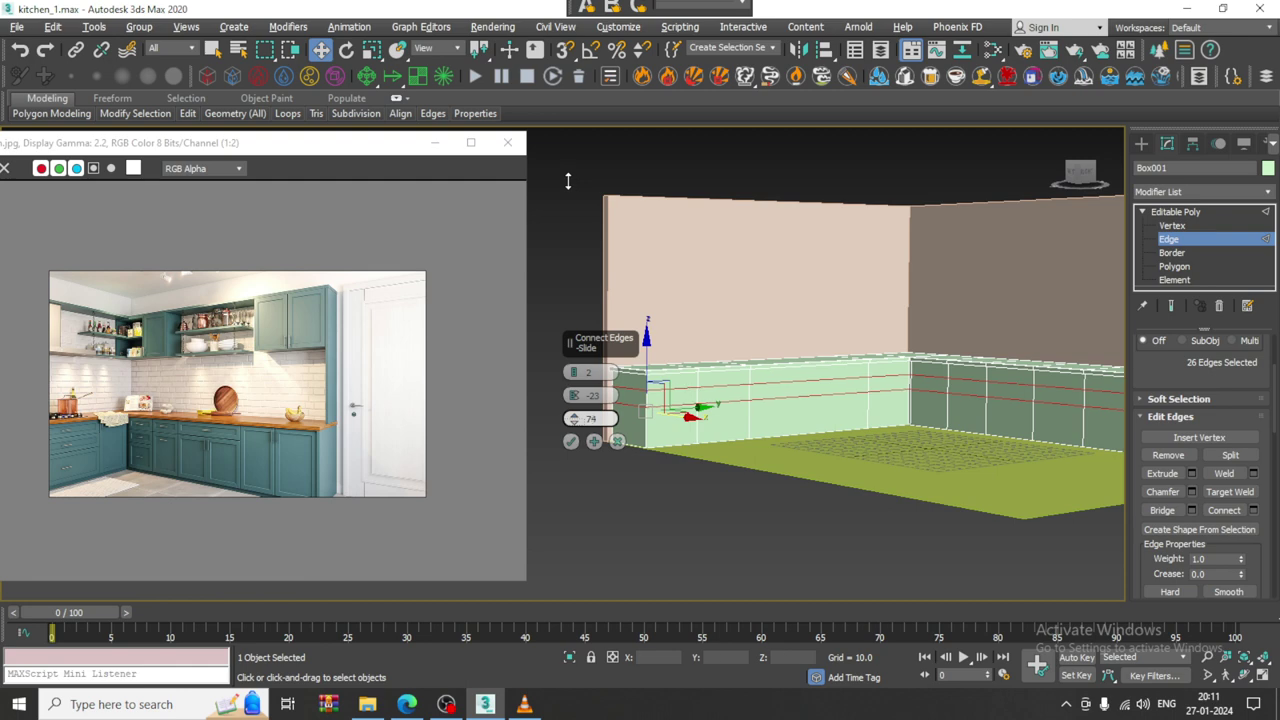
click(571, 441)
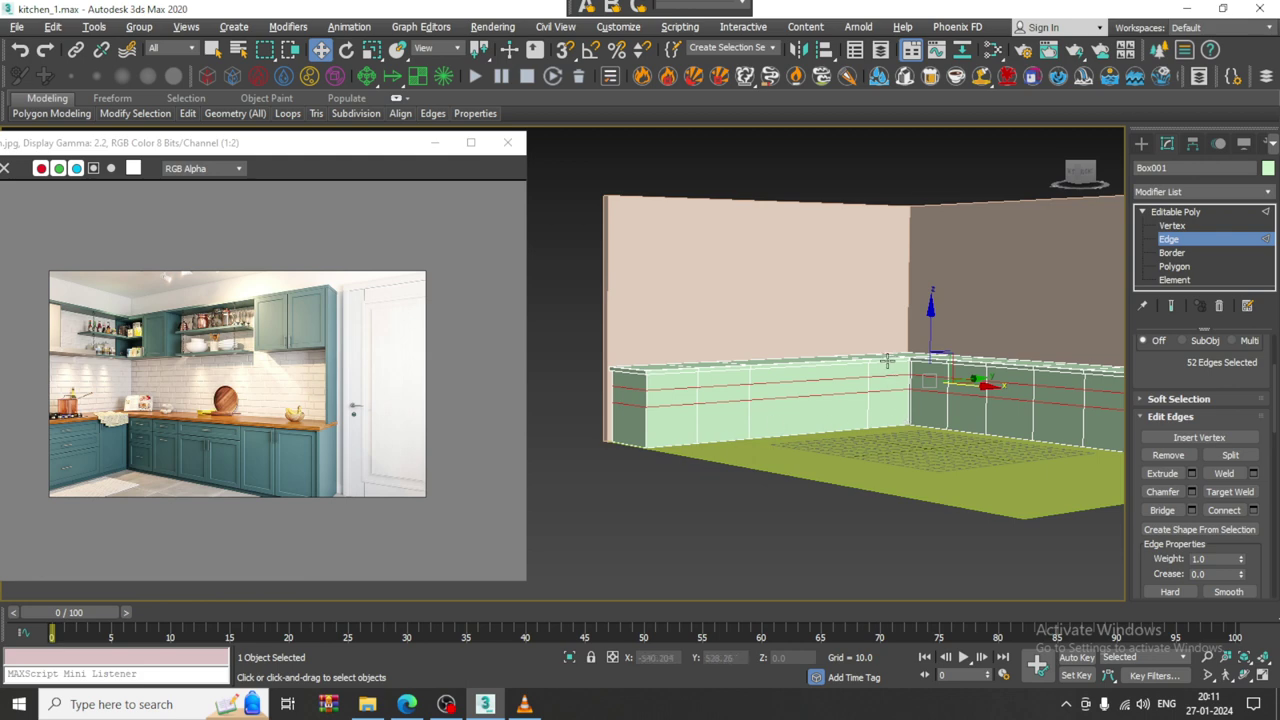
scroll(886, 361, up, 5)
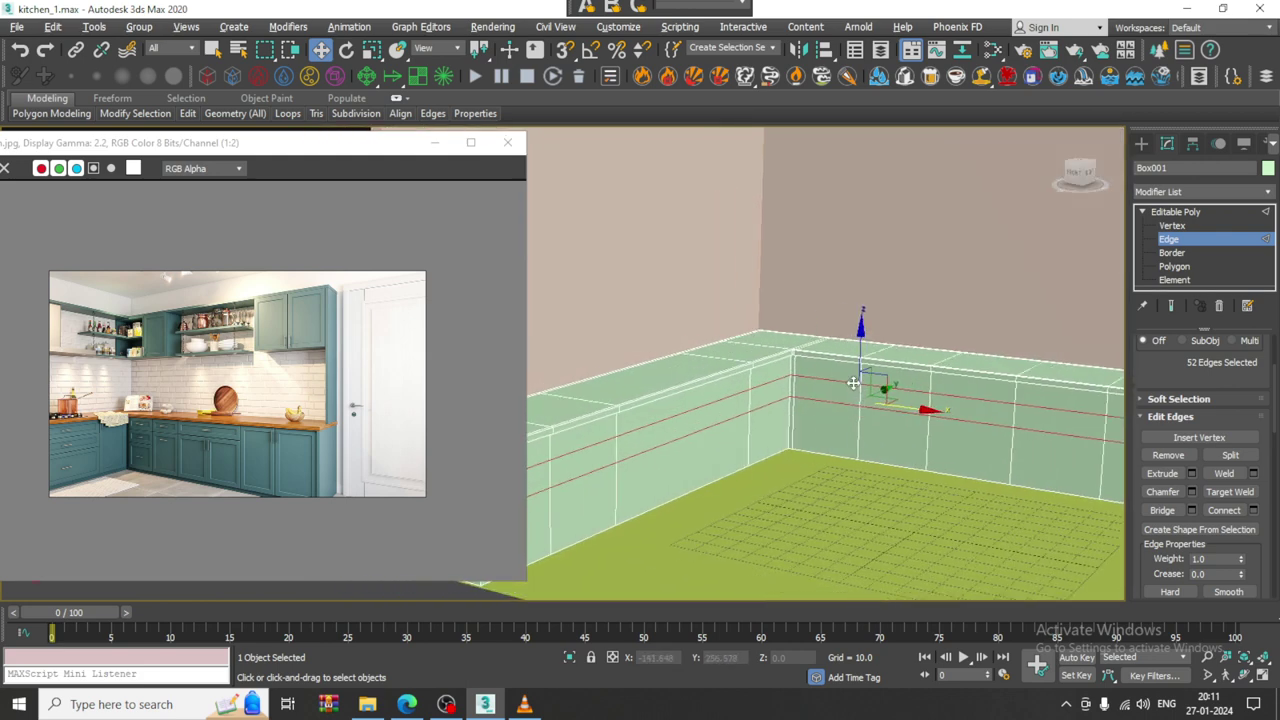
- Connect the horizontal edge ring of the long-wall cabinets' wide section with one vertical loop and move it about 65 units along negative Y
alt+middle_drag(853, 383, 906, 394)
scroll(794, 406, up, 3)
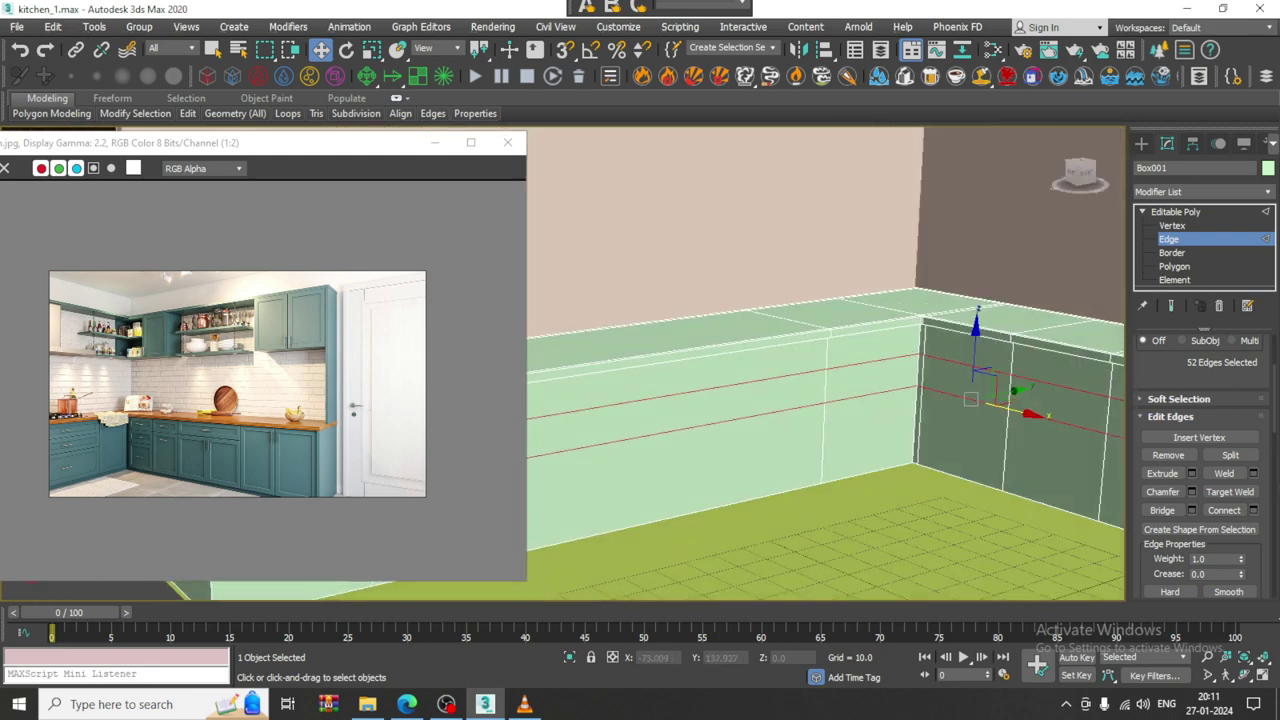
click(1180, 270)
click(640, 397)
alt+middle_drag(640, 397, 766, 443)
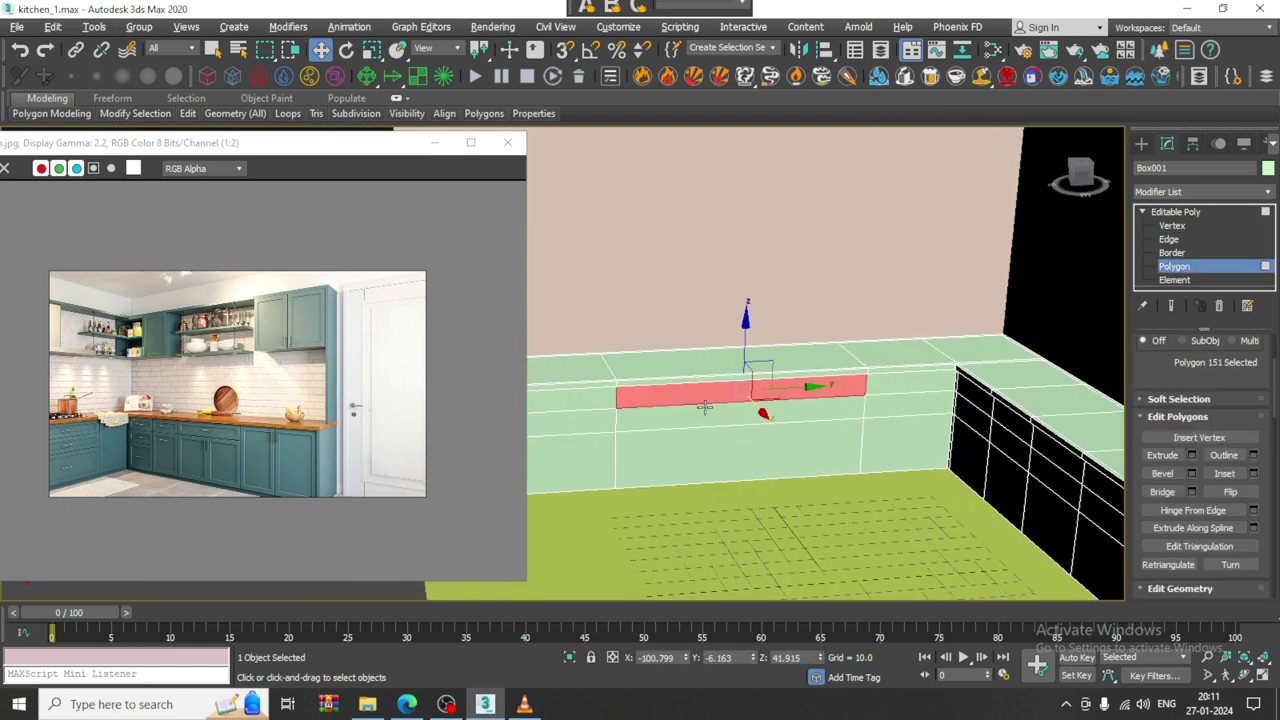
click(1172, 241)
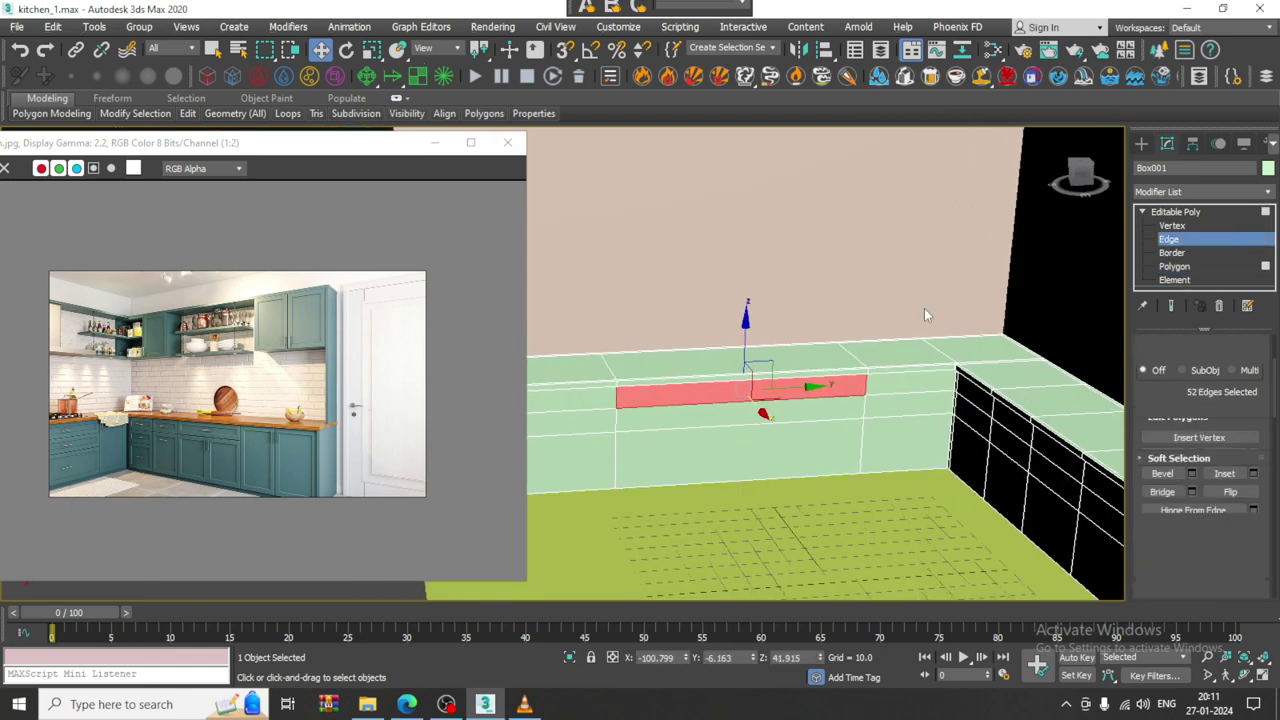
click(715, 380)
key(alt+r)
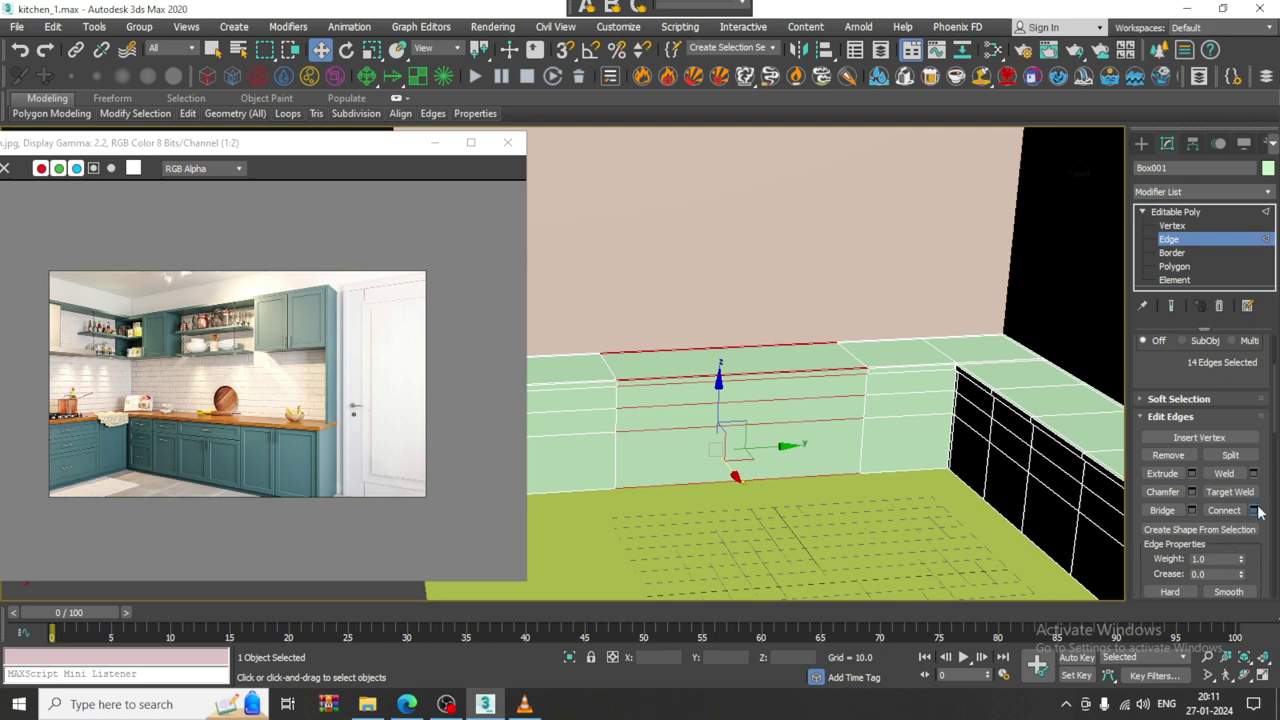
click(1254, 510)
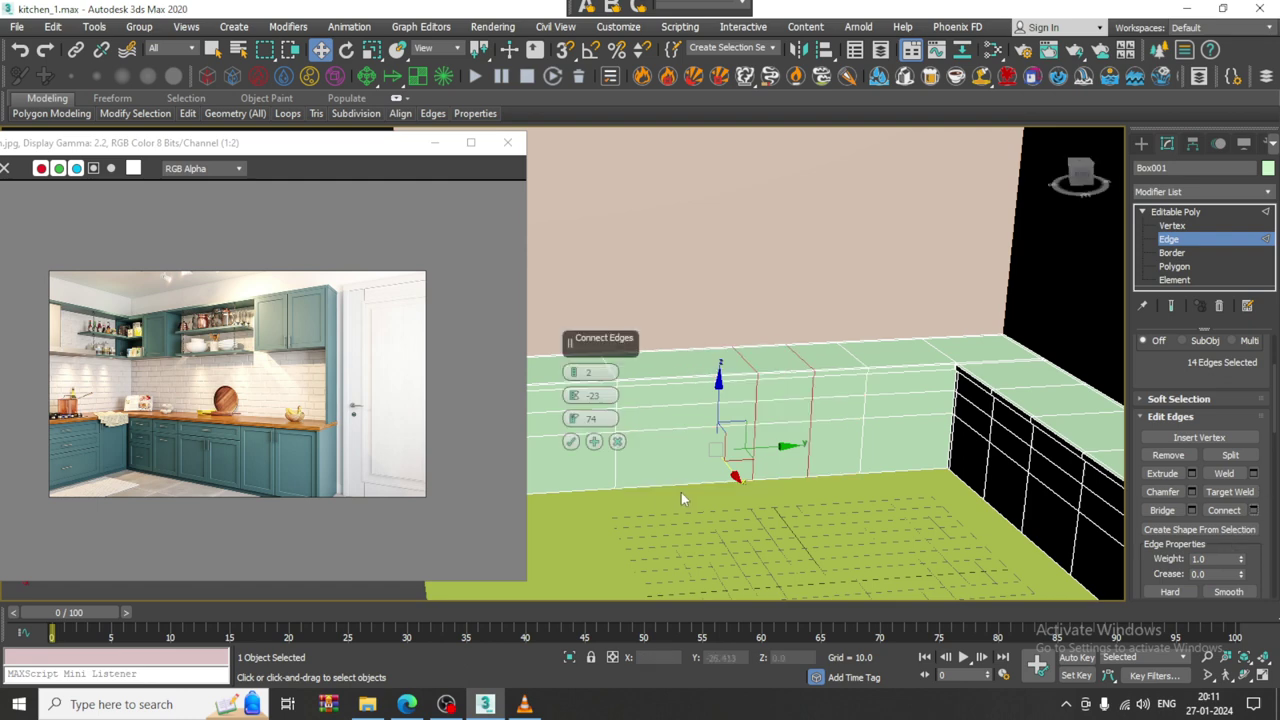
click(570, 441)
drag(881, 382, 738, 403)
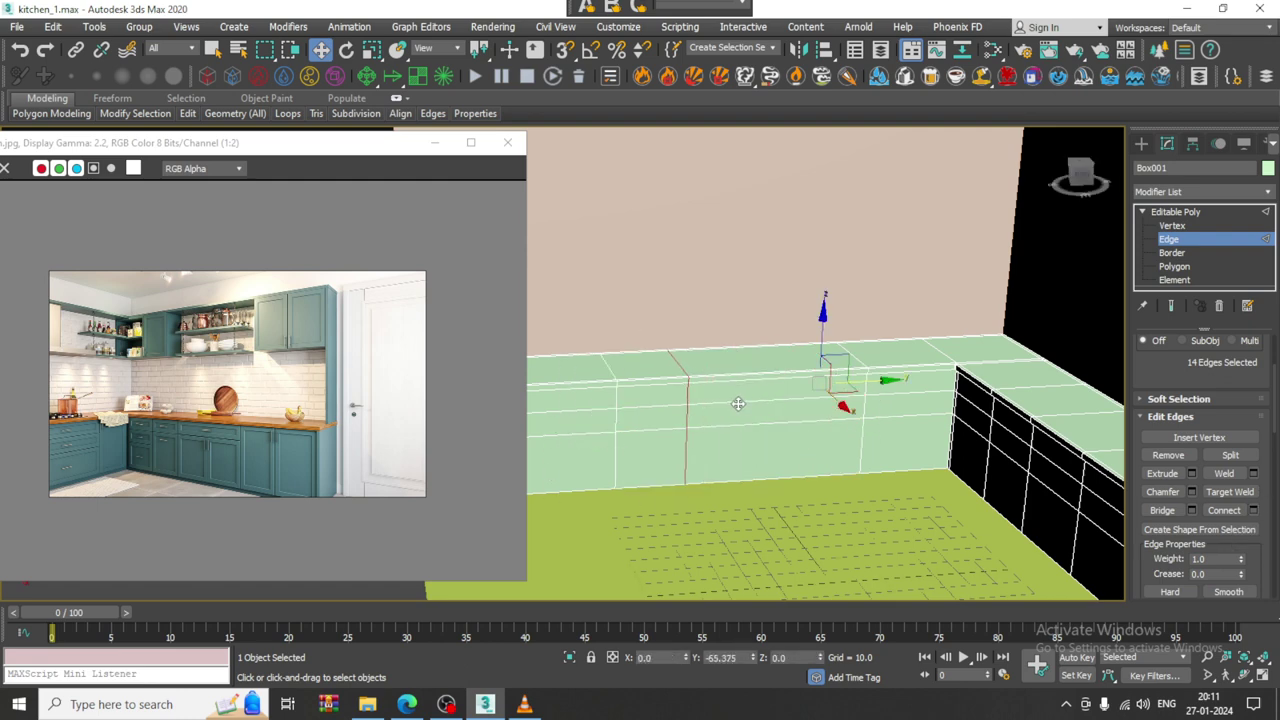
click(742, 420)
- Inset the three stacked front faces of the wide section twice, using By Polygon with an amount of 0.882
scroll(746, 437, up, 3)
middle_drag(766, 429, 832, 440)
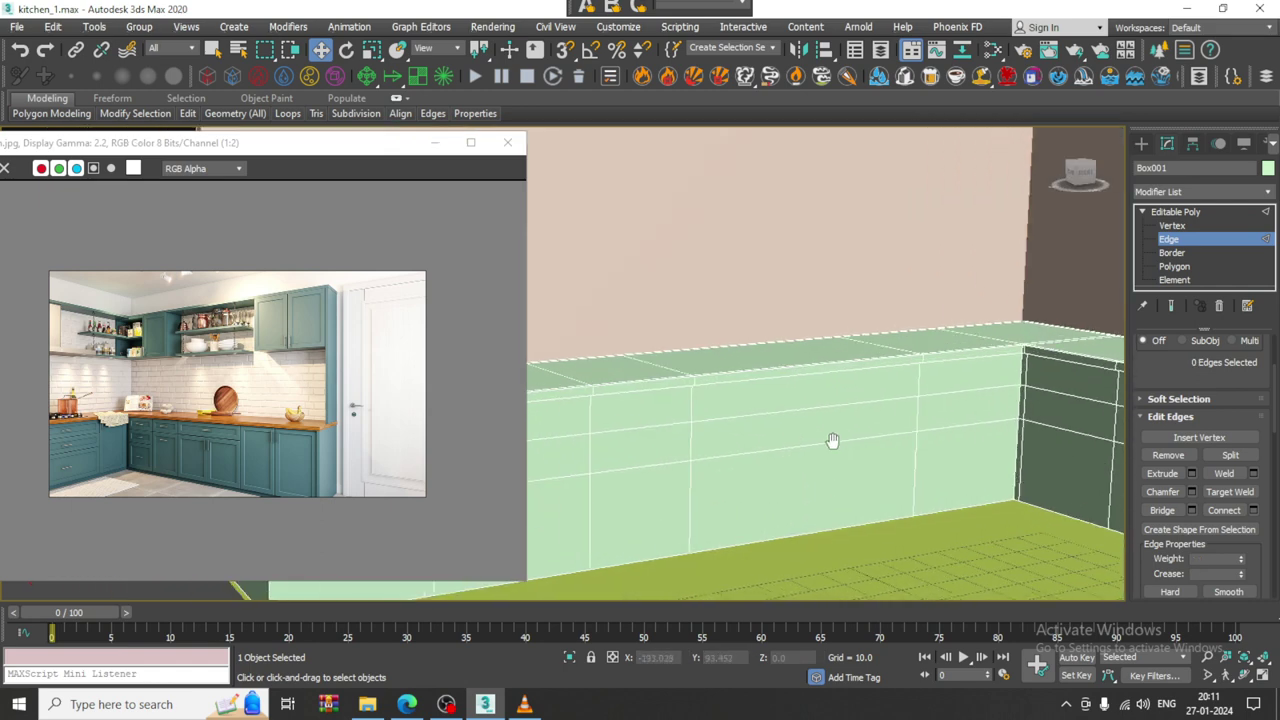
key(4)
click(780, 410)
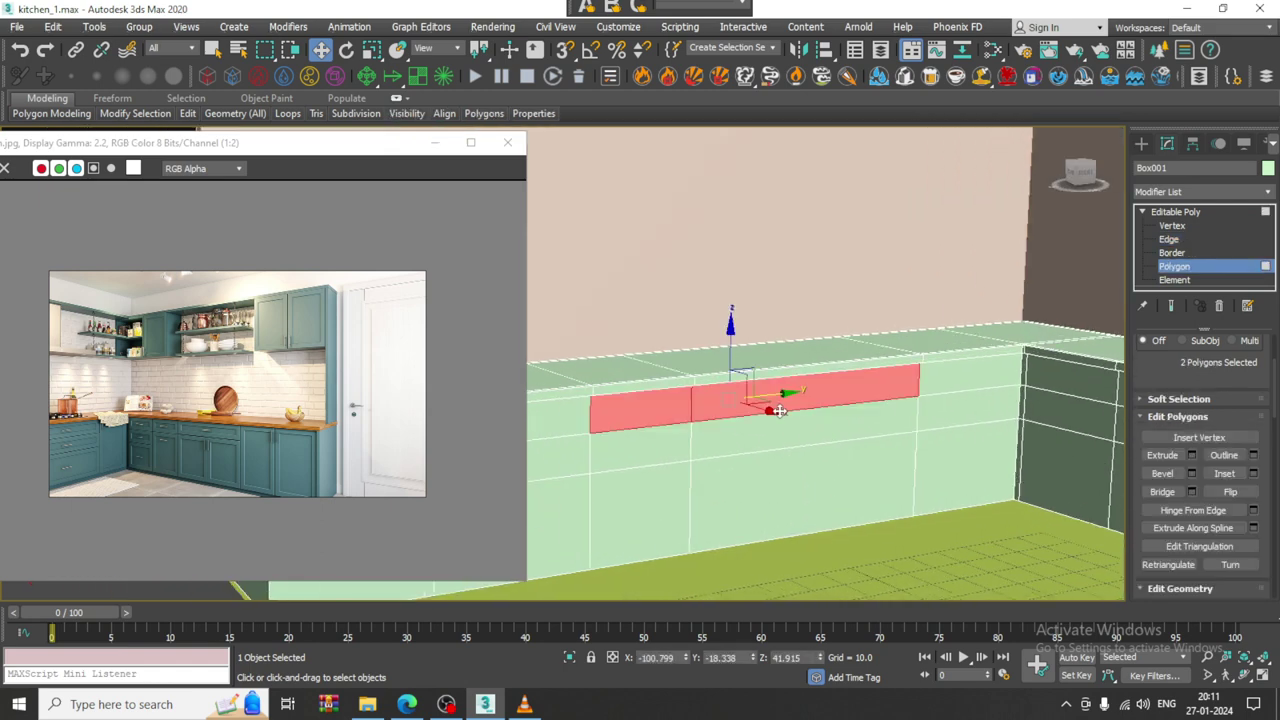
ctrl+click(794, 439)
ctrl+click(803, 487)
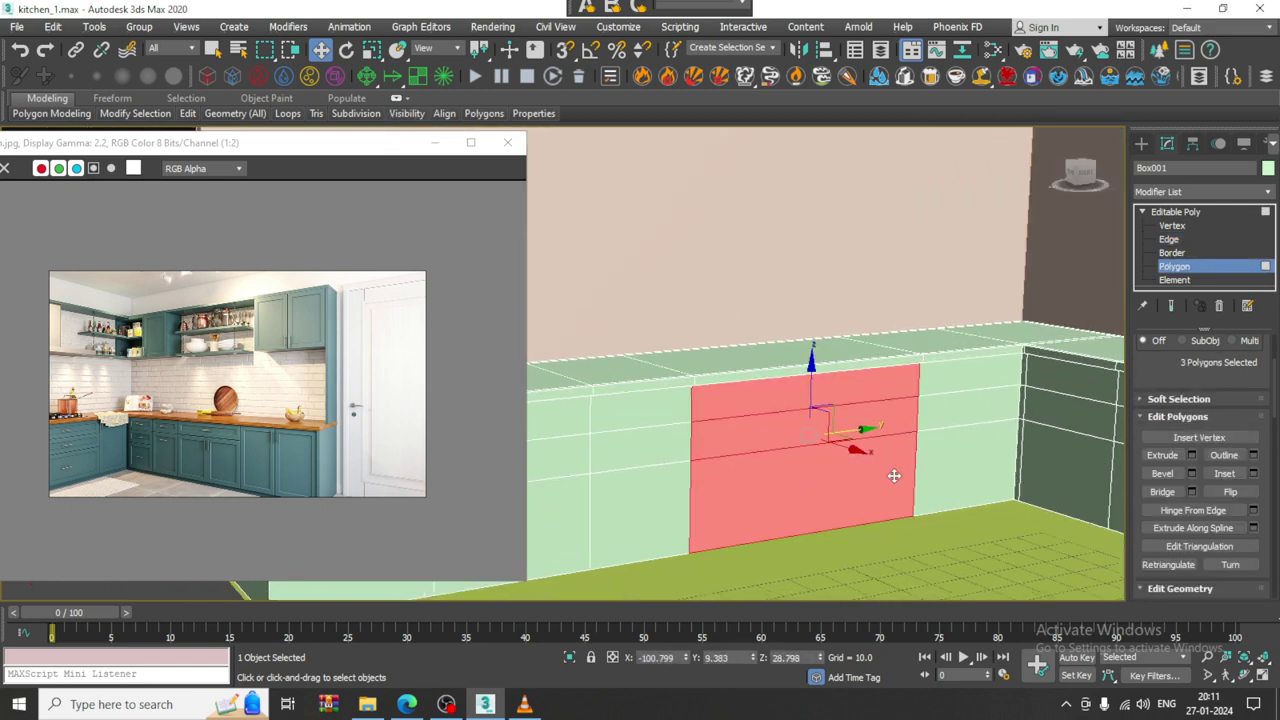
middle_drag(894, 474, 917, 476)
click(1253, 473)
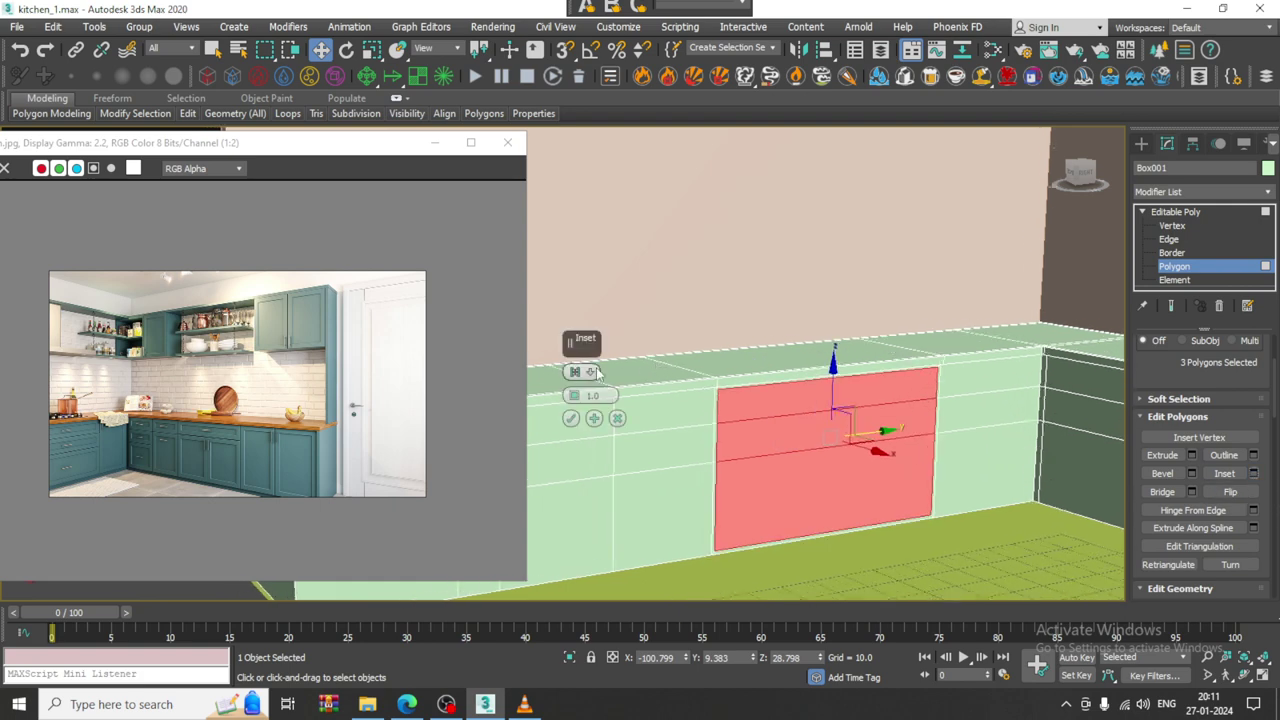
click(576, 371)
click(630, 398)
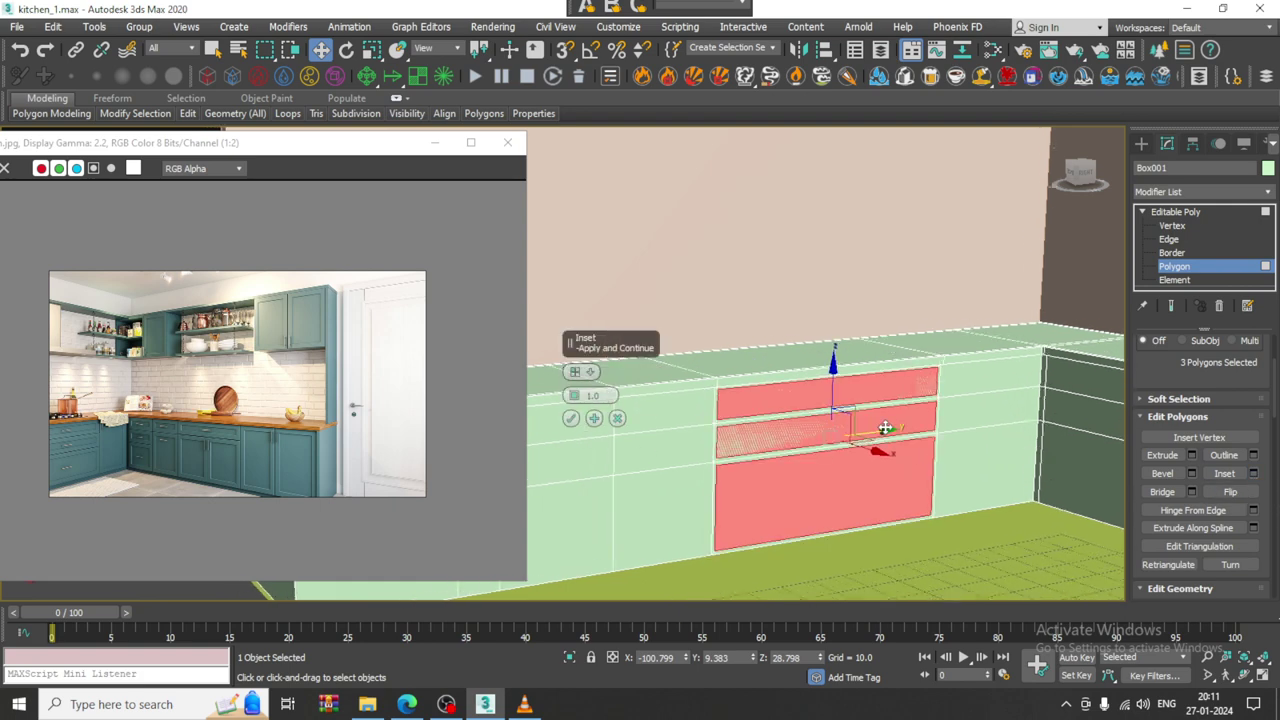
scroll(845, 420, up, 4)
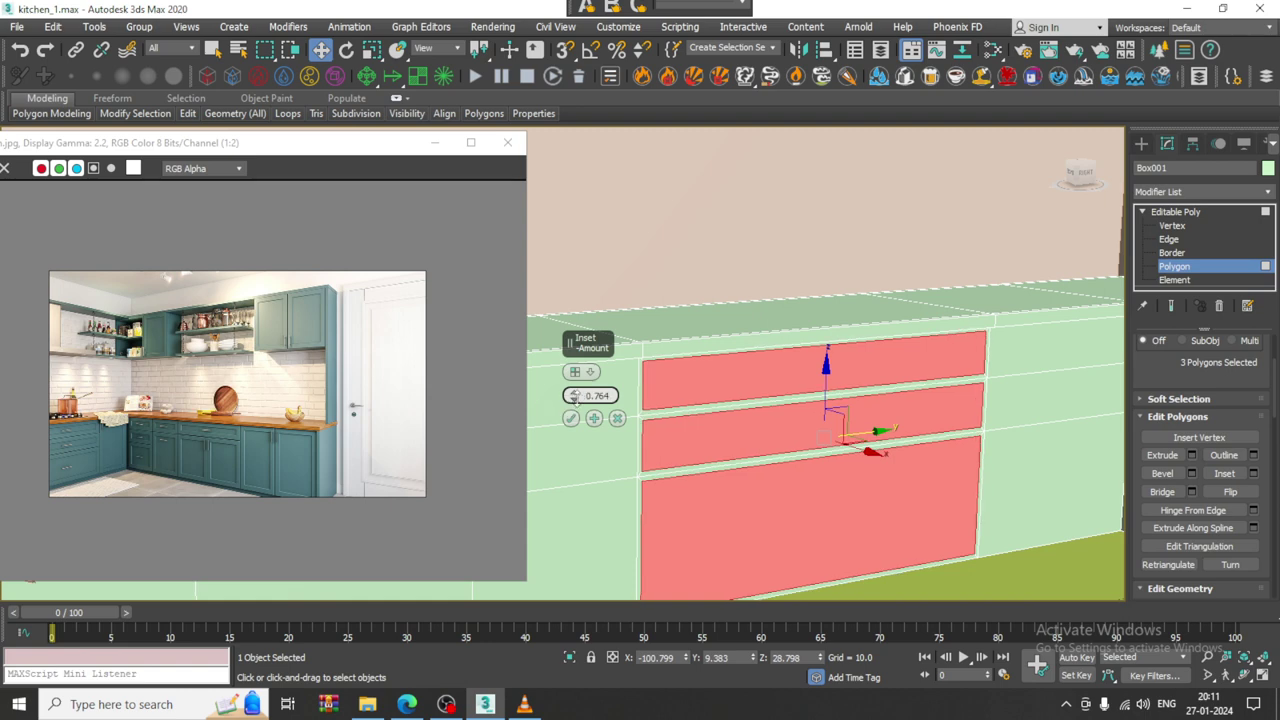
drag(574, 395, 574, 405)
click(594, 418)
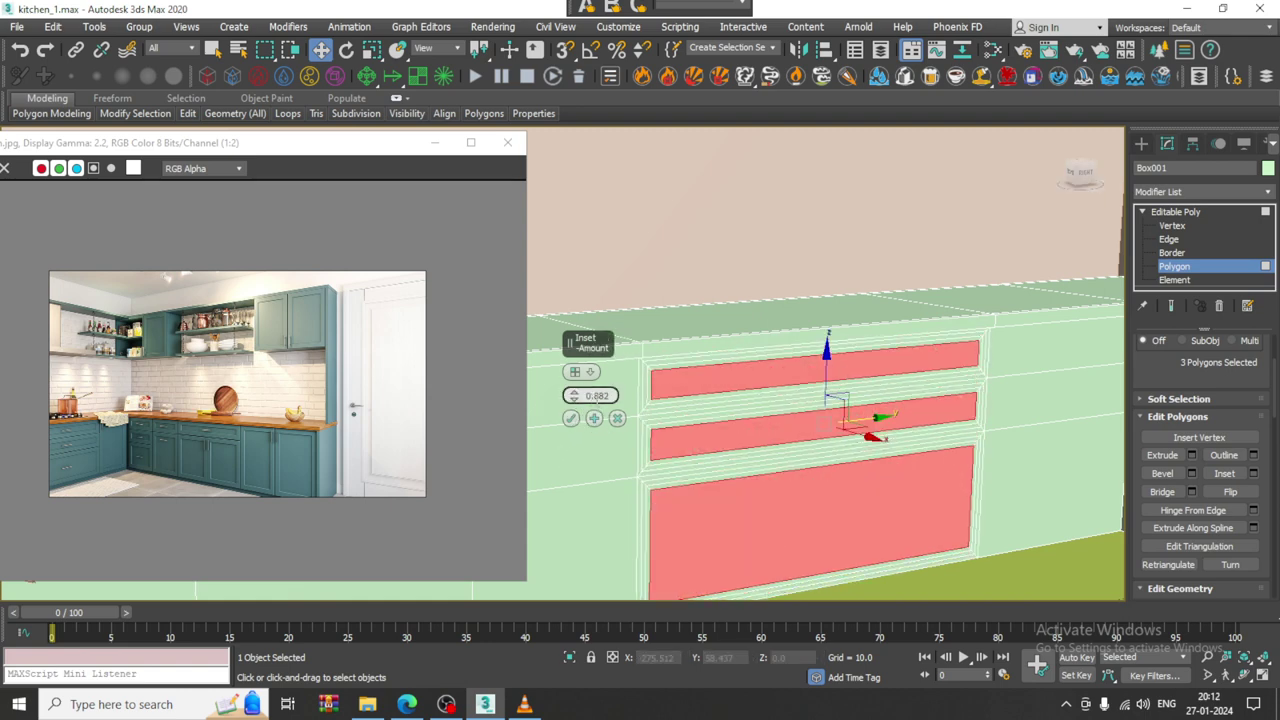
key(ctrl+z)
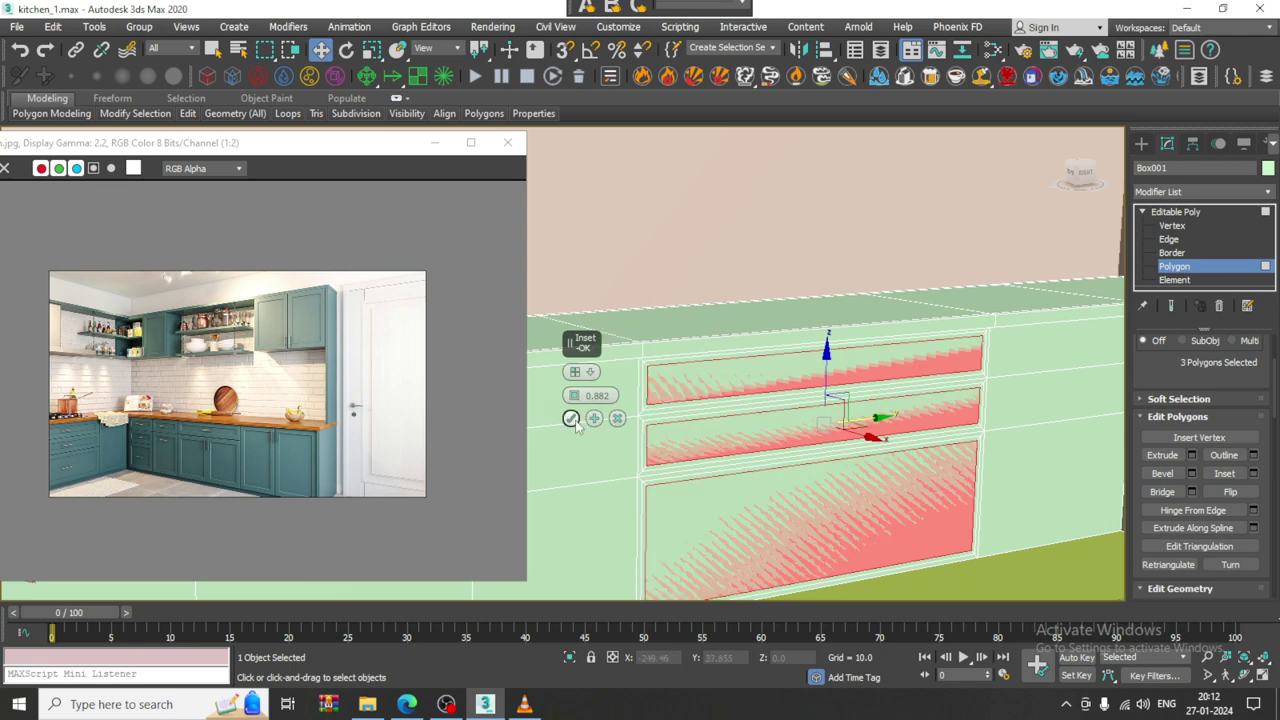
click(571, 418)
- Try a further 0.882 inset and an inward extrusion on the three drawer panels, and undo both
scroll(837, 432, up, 3)
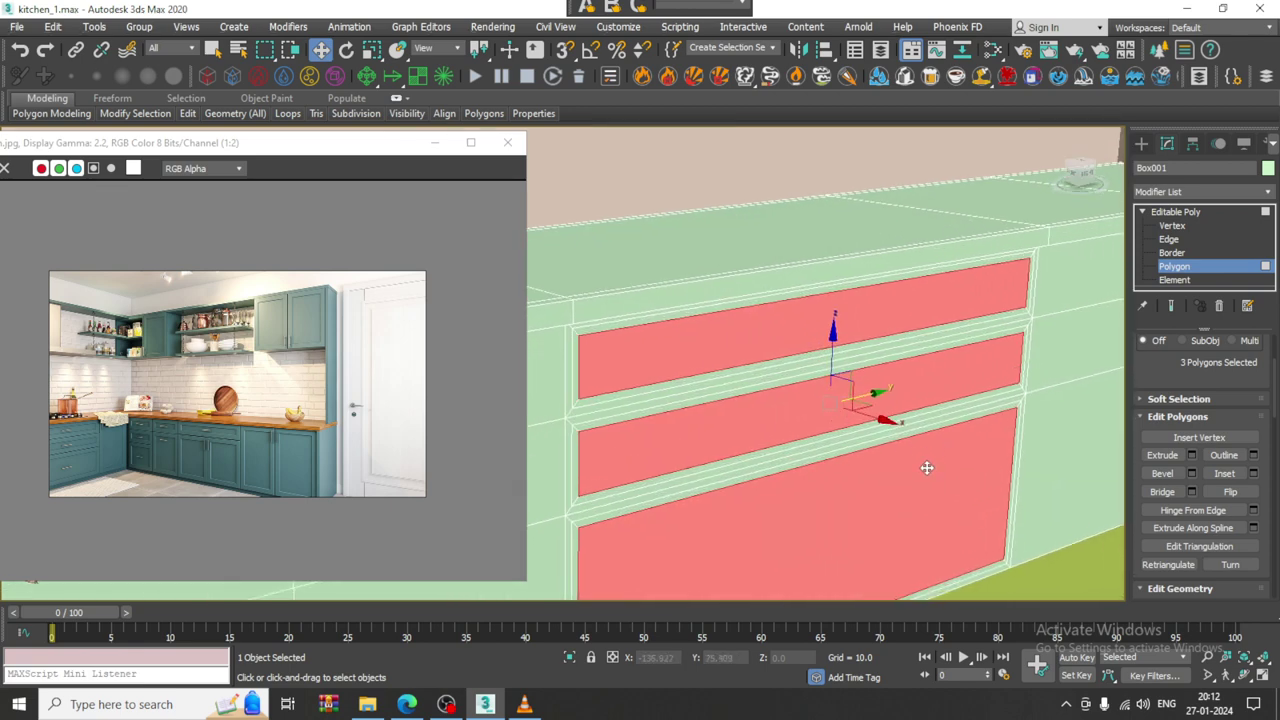
click(1254, 474)
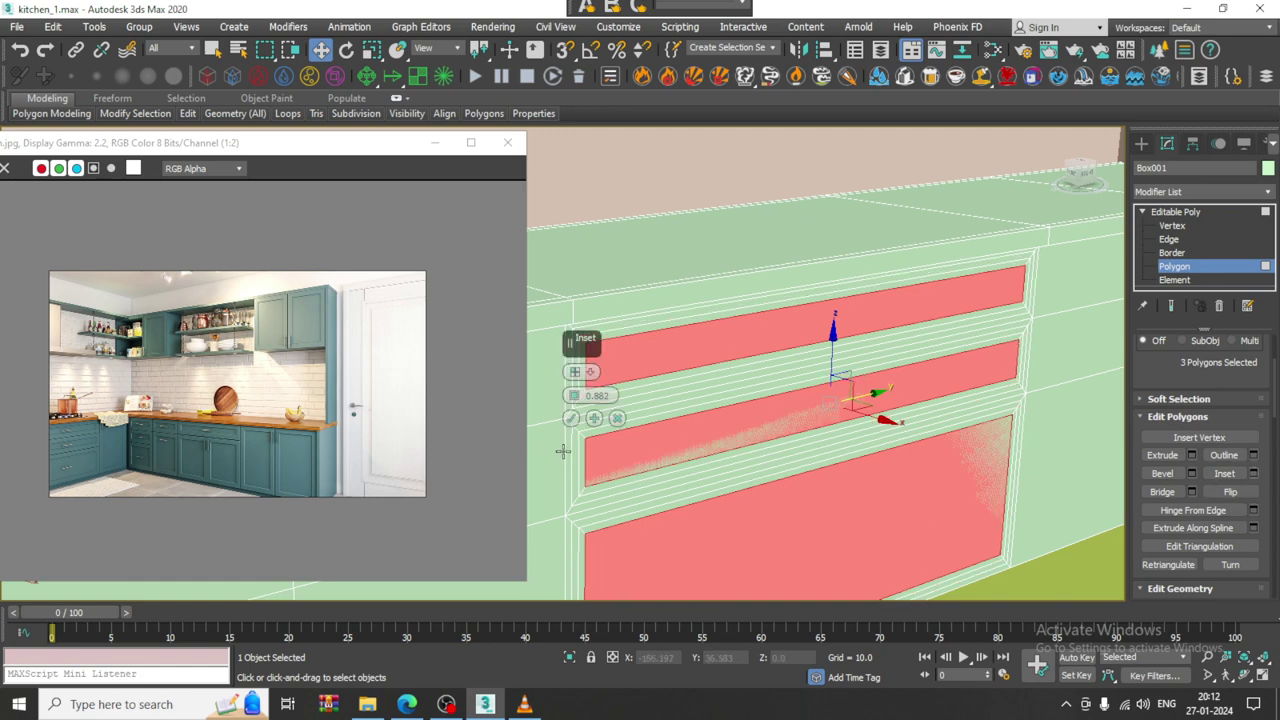
click(570, 418)
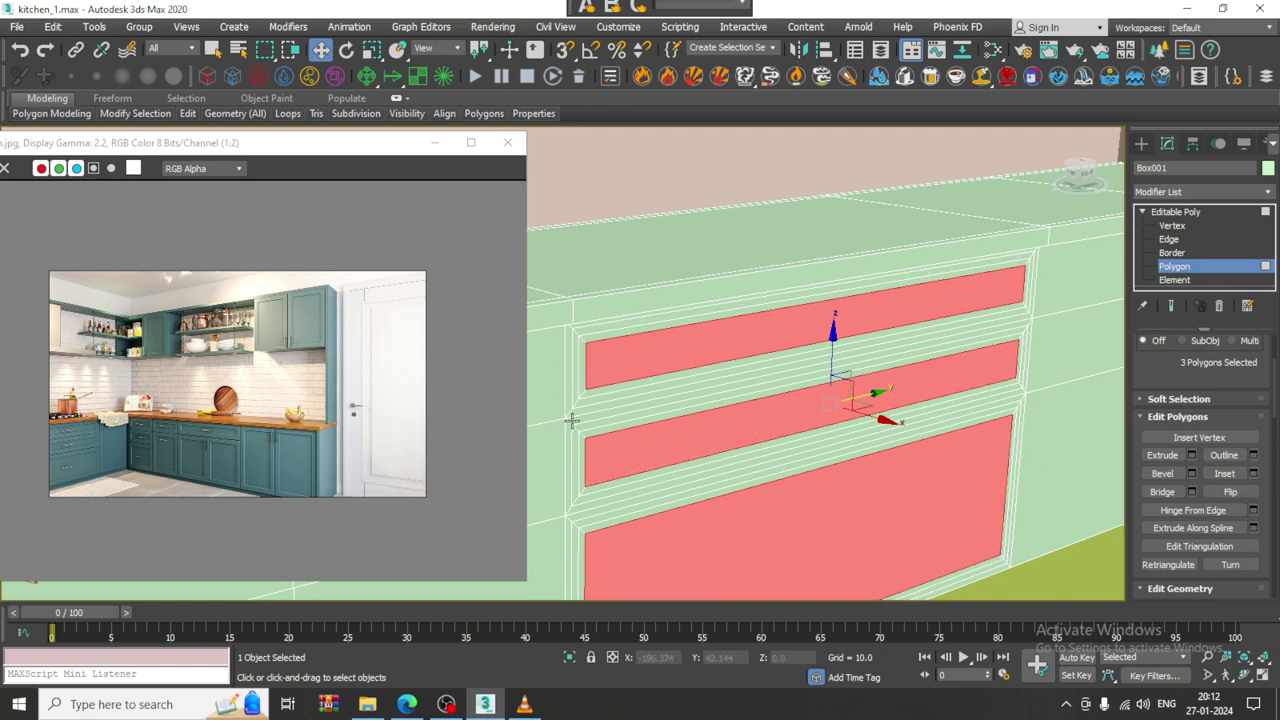
click(1191, 455)
drag(590, 396, 584, 416)
click(571, 441)
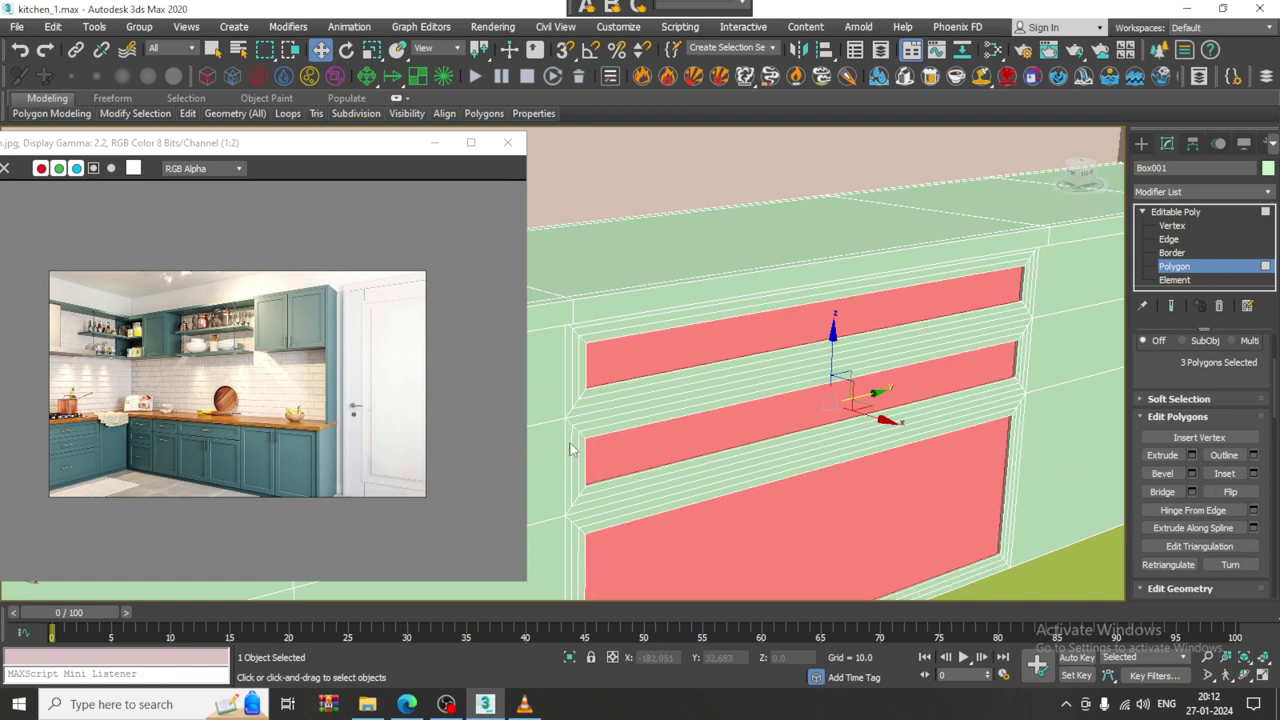
scroll(893, 487, down, 5)
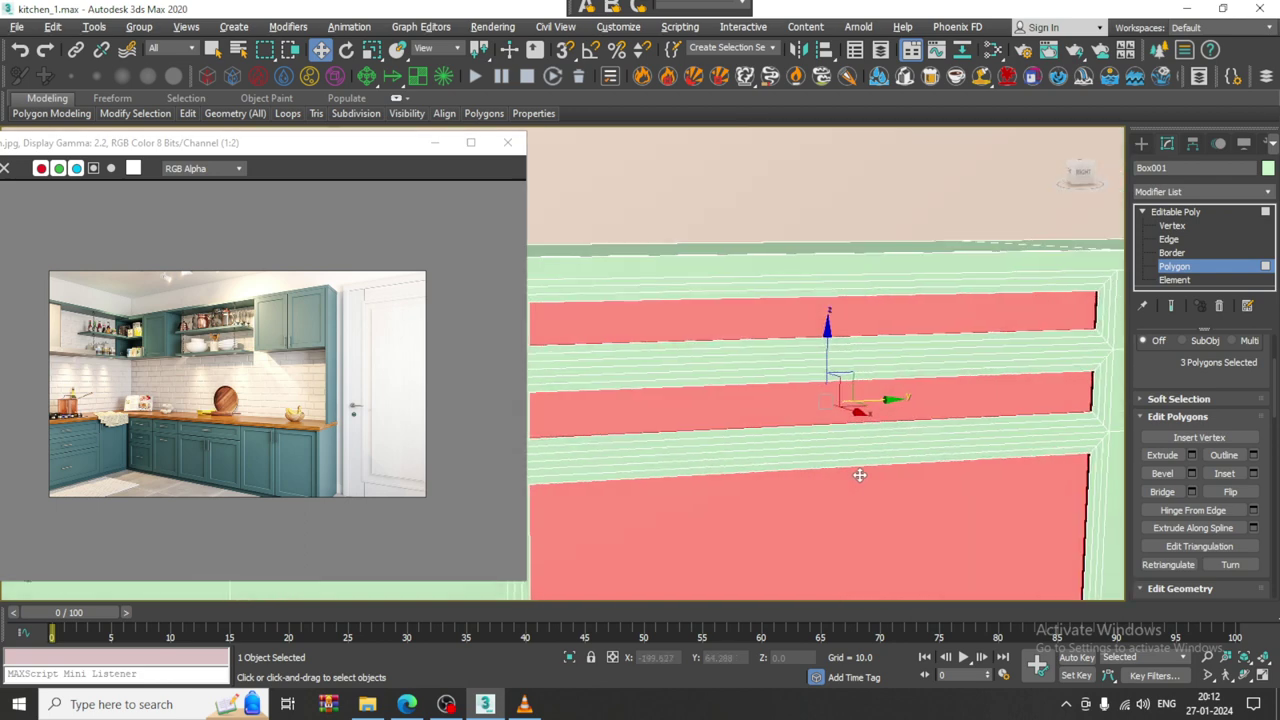
key(ctrl+z)
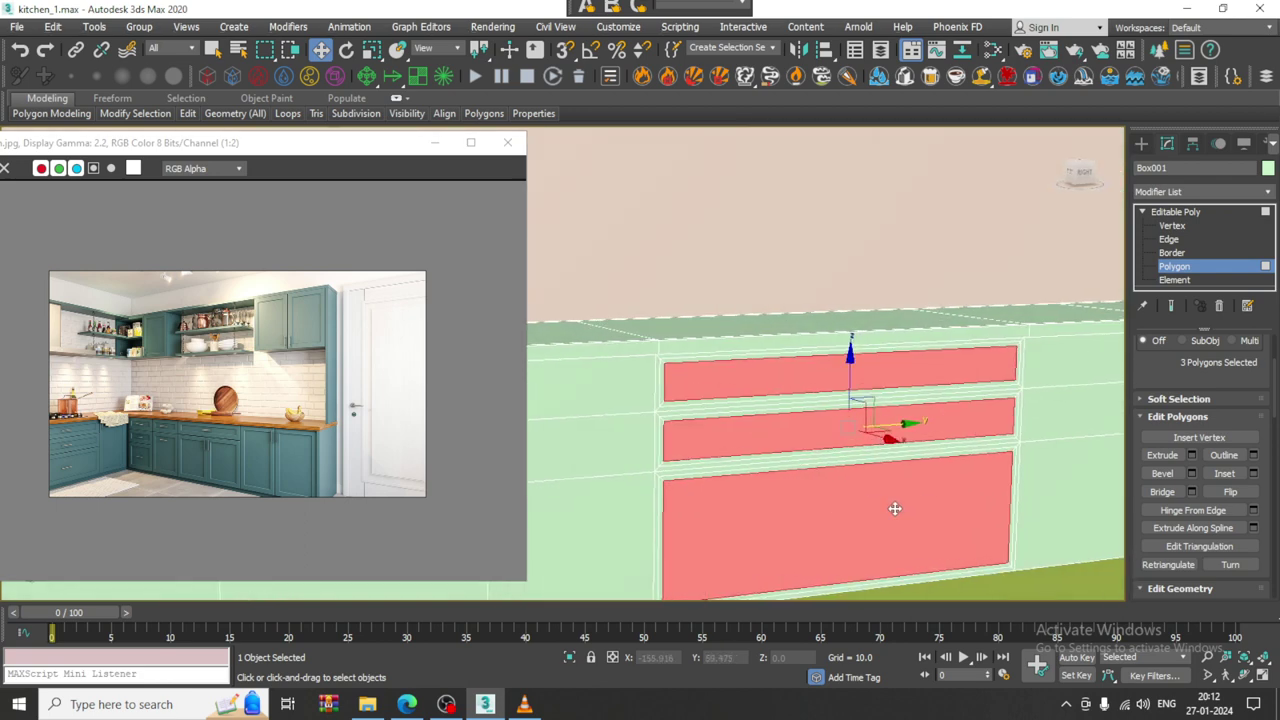
- Extrude the three inset drawer panels of the wide section inward by -0.629
scroll(877, 452, up, 3)
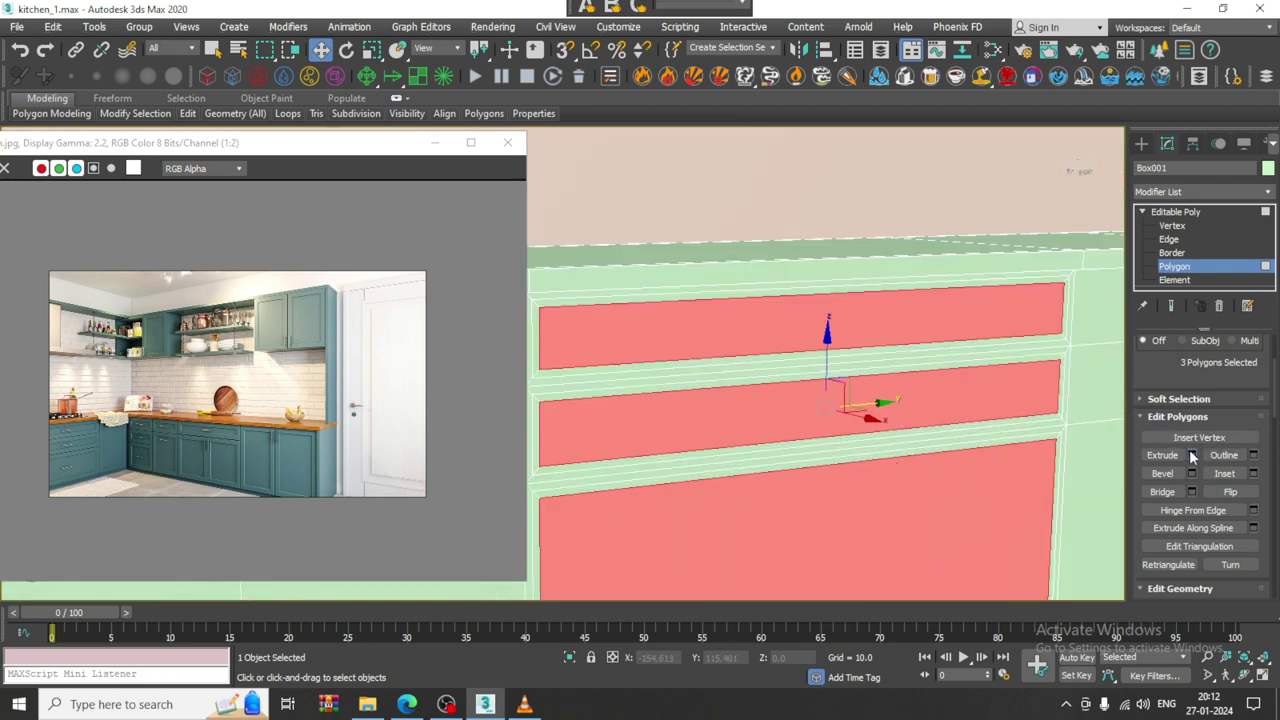
click(1191, 455)
alt+middle_drag(752, 438, 780, 466)
drag(575, 396, 595, 419)
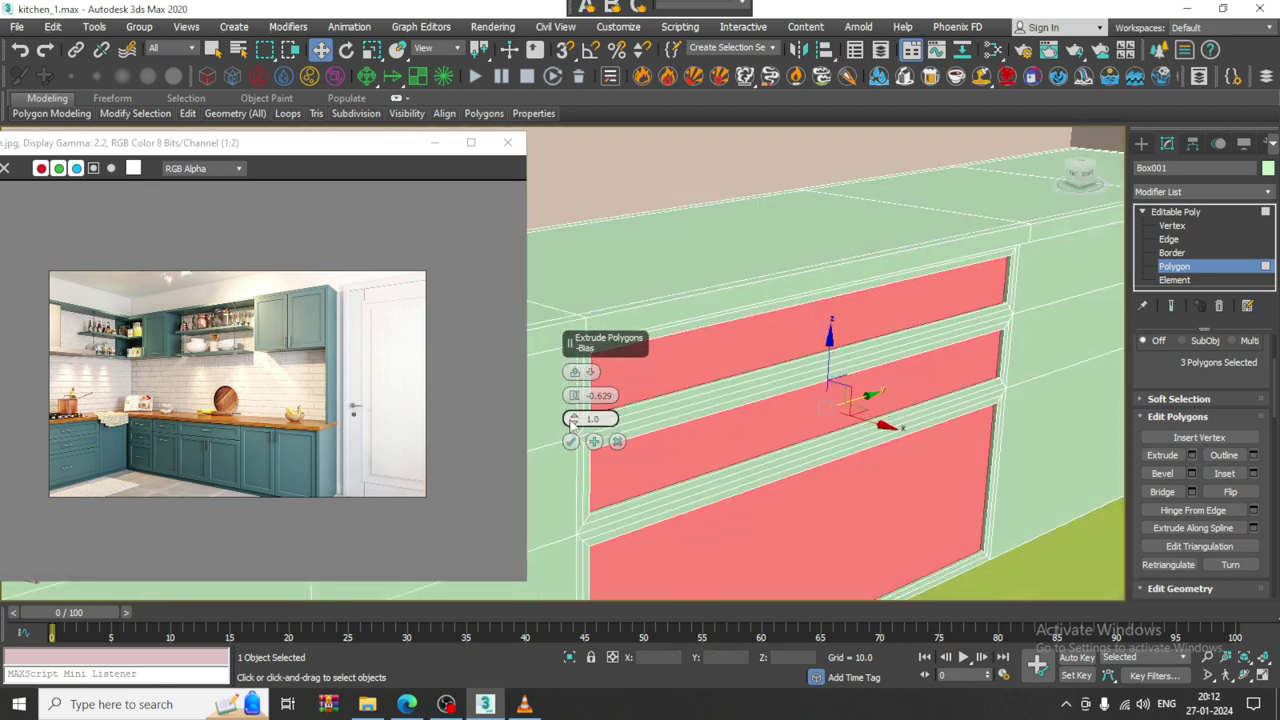
click(571, 441)
alt+middle_drag(842, 428, 1025, 411)
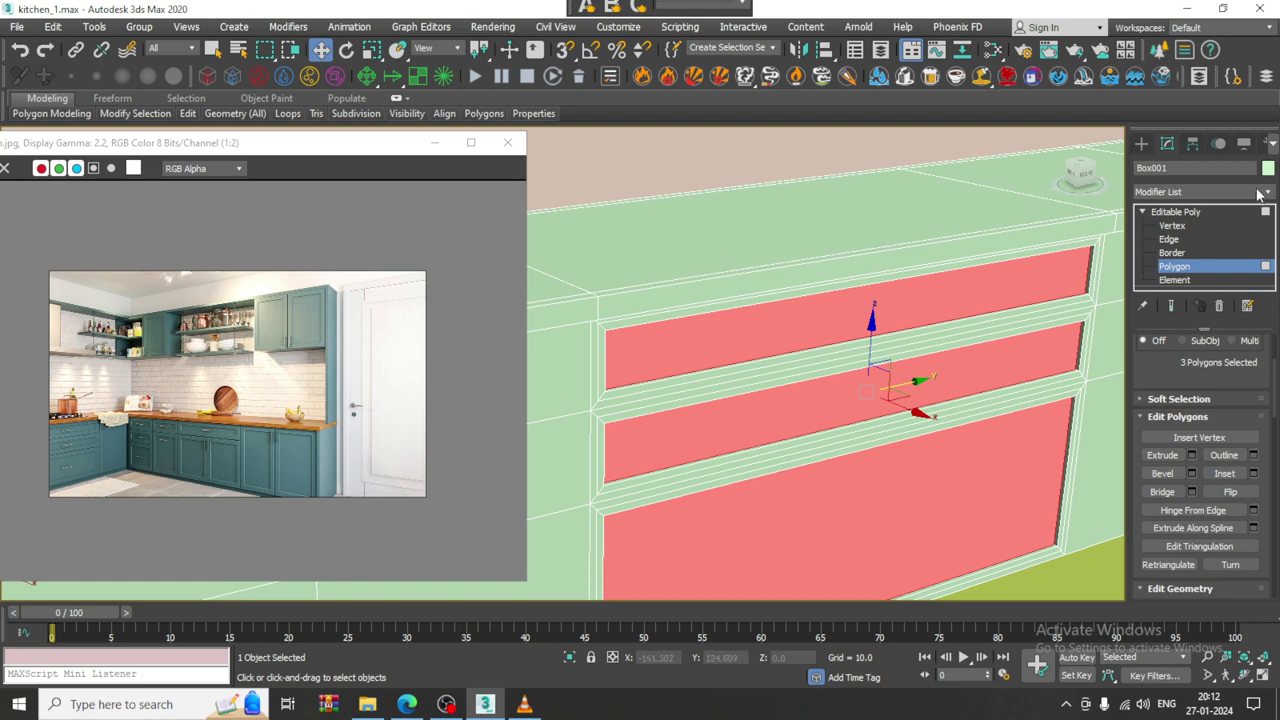
- Leave polygon editing and compare the recessed drawer fronts with the corner base cabinets in the enlarged reference photo
click(1190, 212)
alt+middle_drag(946, 434, 911, 411)
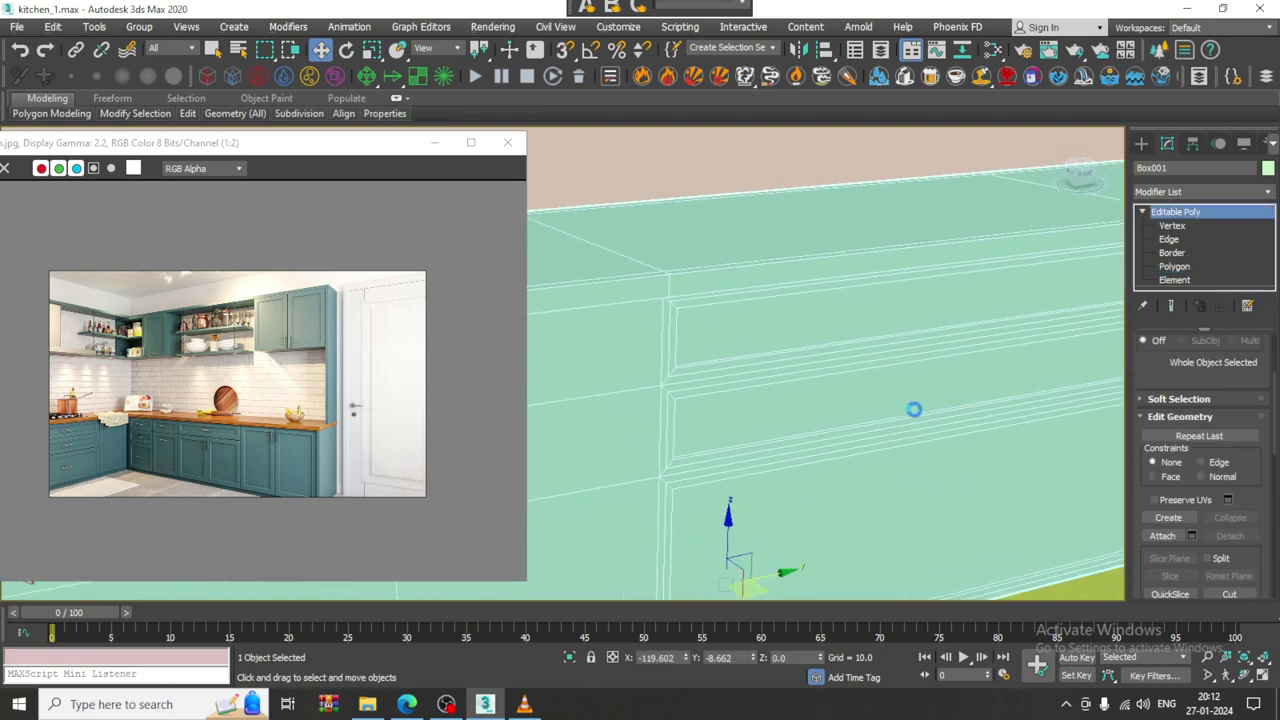
scroll(65, 444, up, 1)
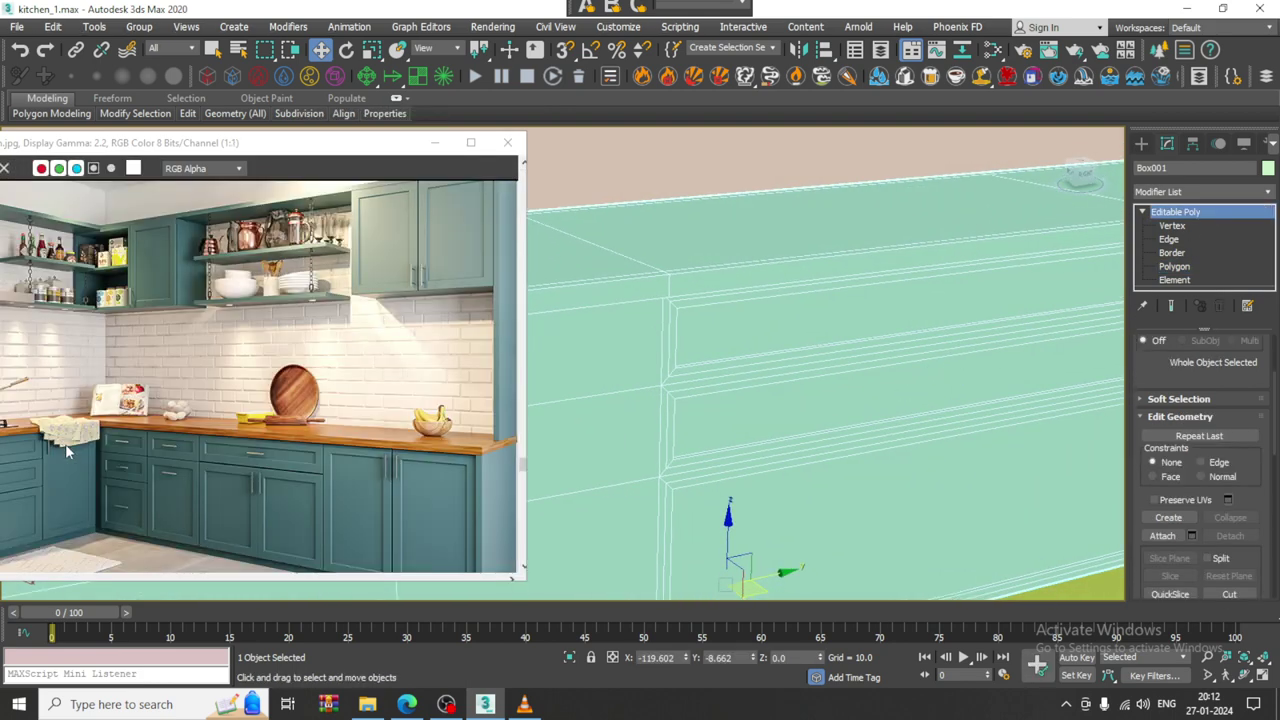
scroll(225, 456, up, 1)
scroll(726, 430, down, 2)
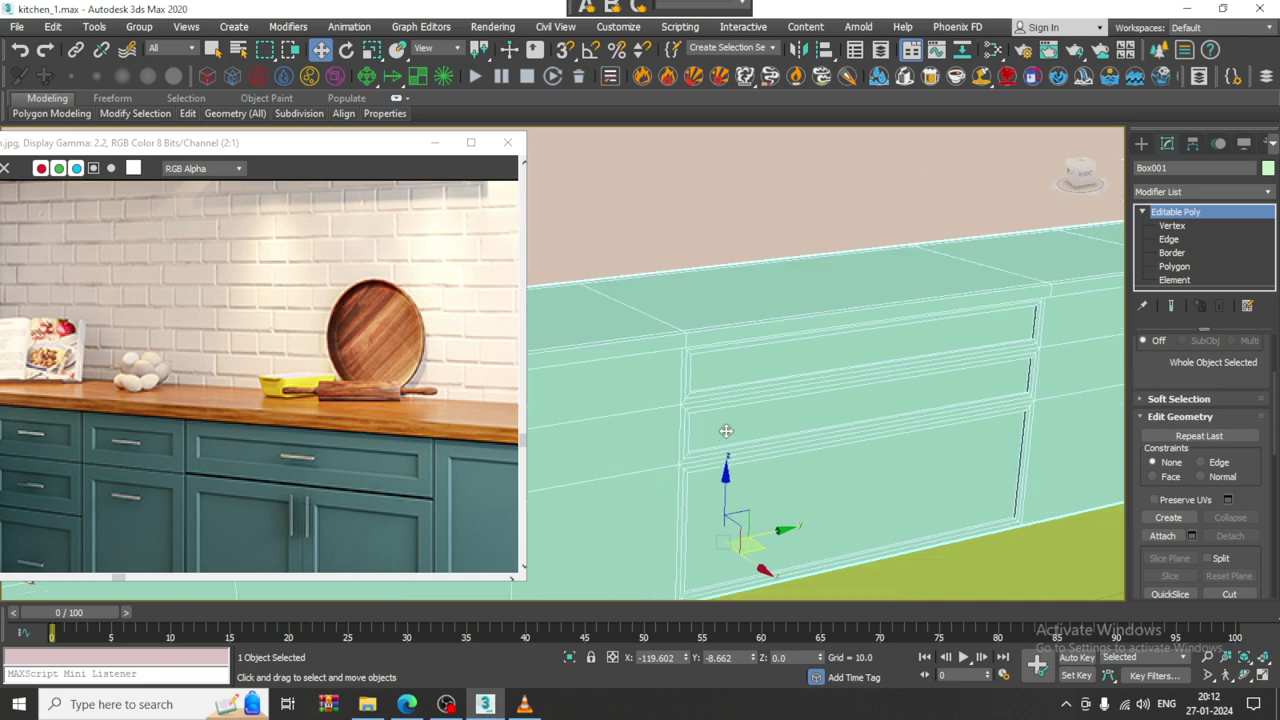
middle_drag(163, 480, 372, 340)
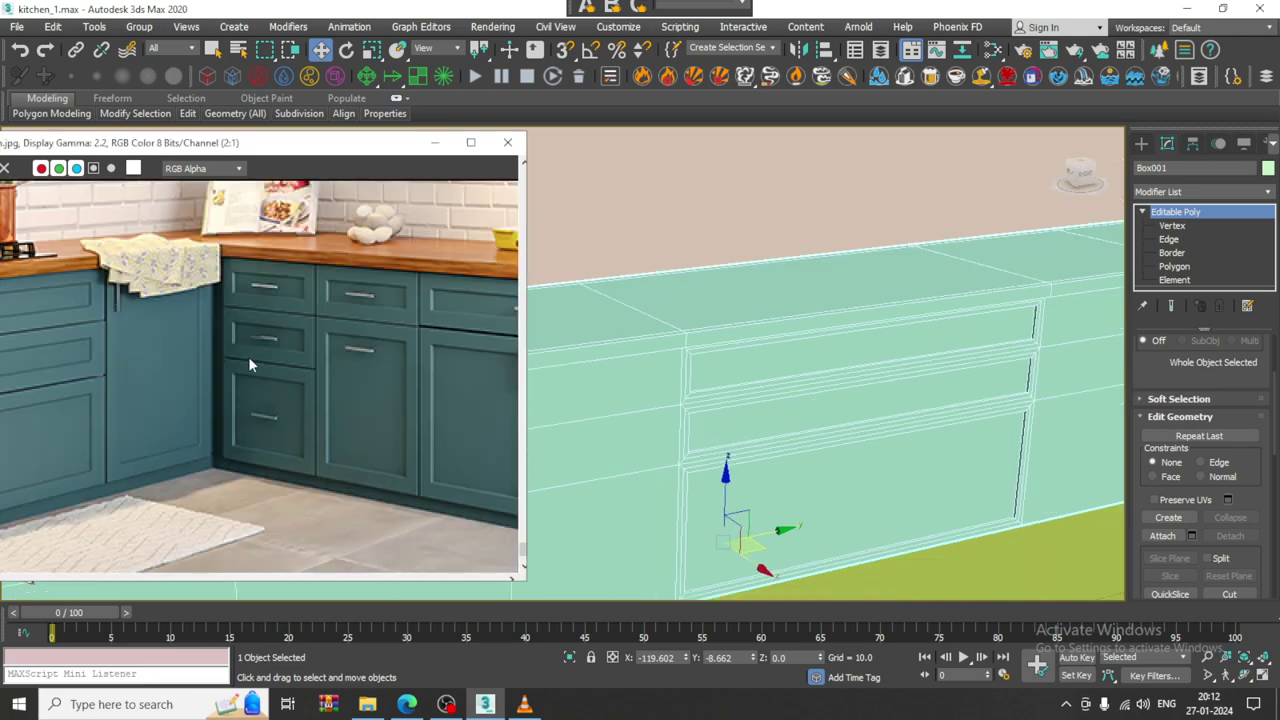
middle_drag(250, 362, 246, 383)
scroll(668, 406, down, 2)
- Inset the three stacked faces of the long-wall section beside the corner twice as one group, with an amount of 0.882
alt+middle_drag(740, 400, 614, 446)
scroll(758, 432, up, 2)
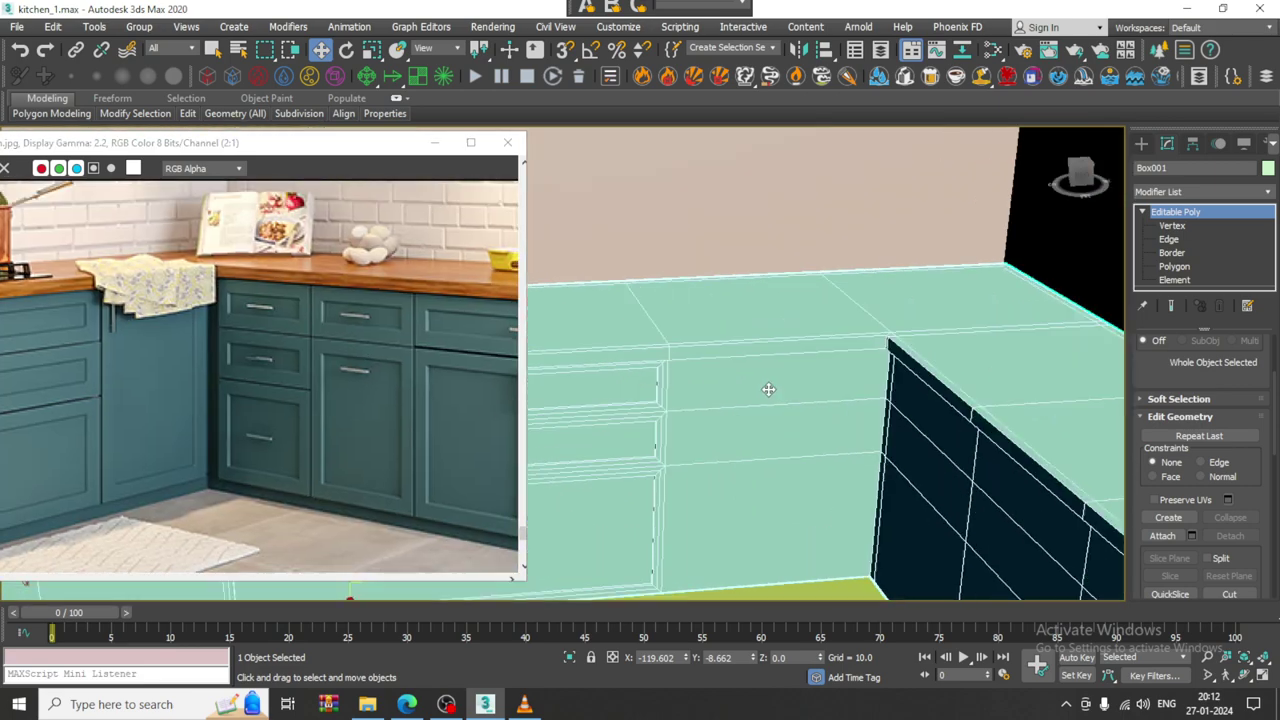
key(4)
click(748, 378)
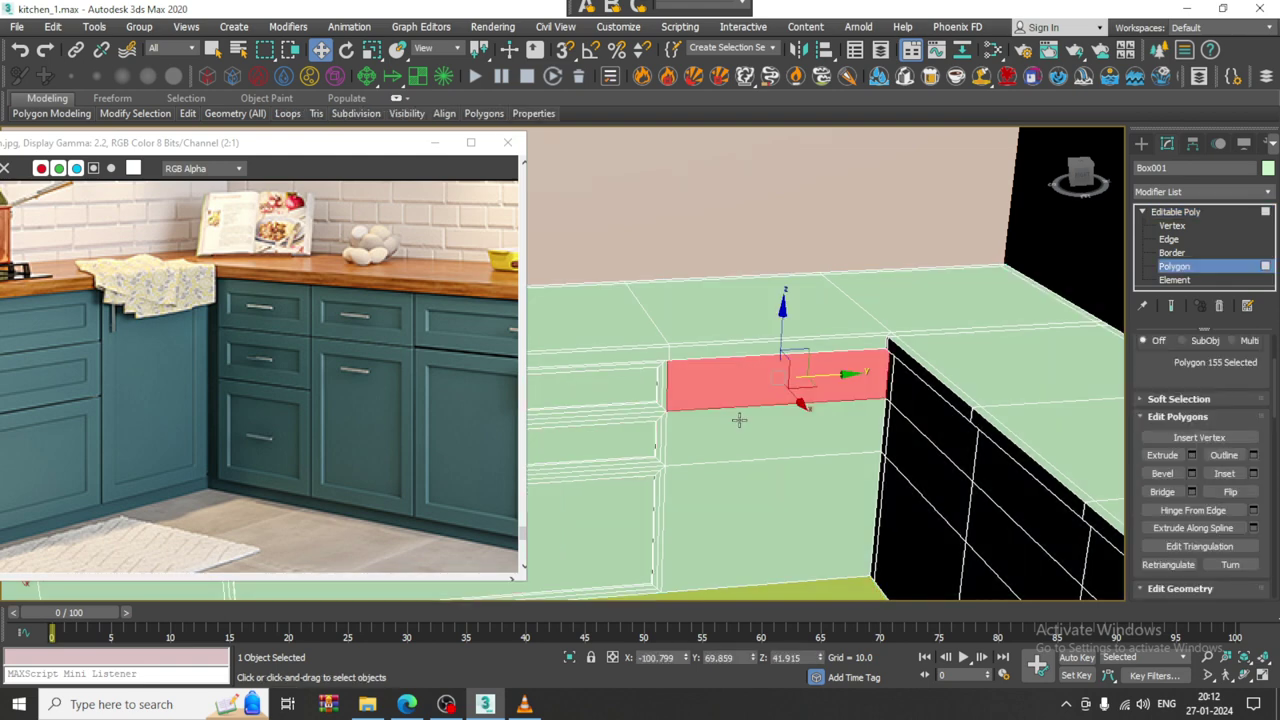
ctrl+click(734, 440)
ctrl+click(729, 489)
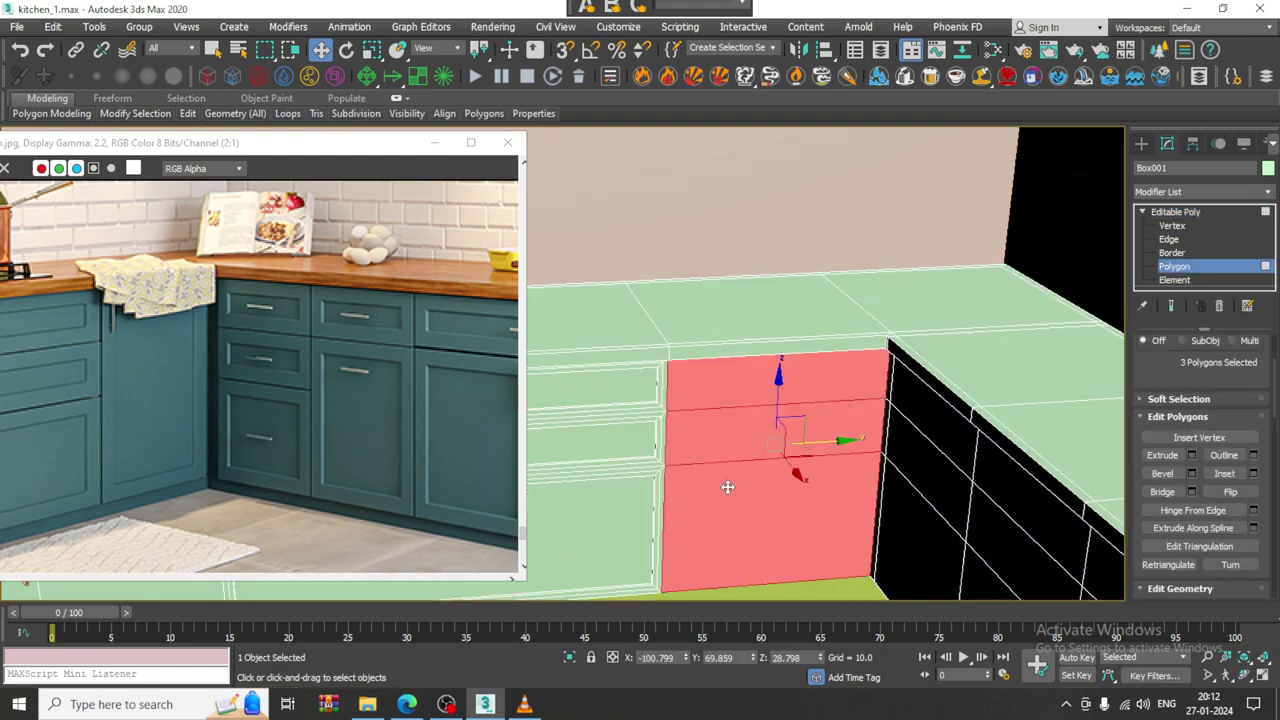
click(1253, 474)
click(583, 371)
click(620, 389)
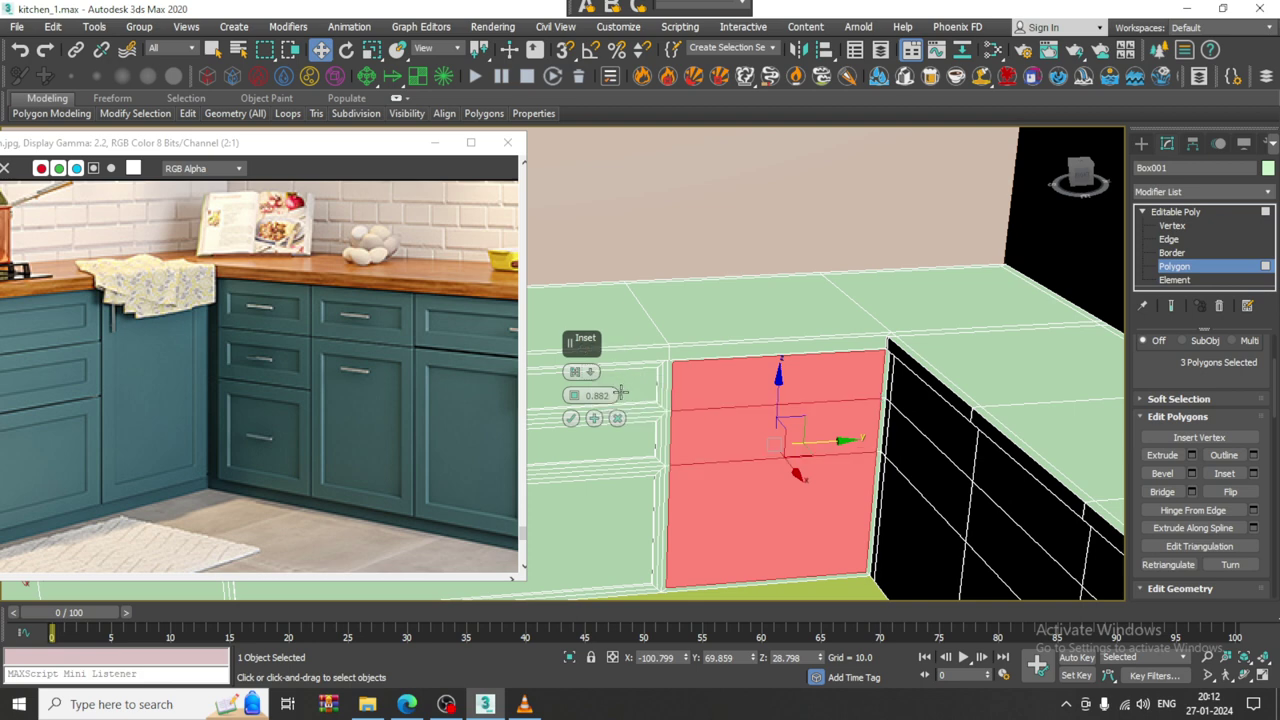
click(594, 420)
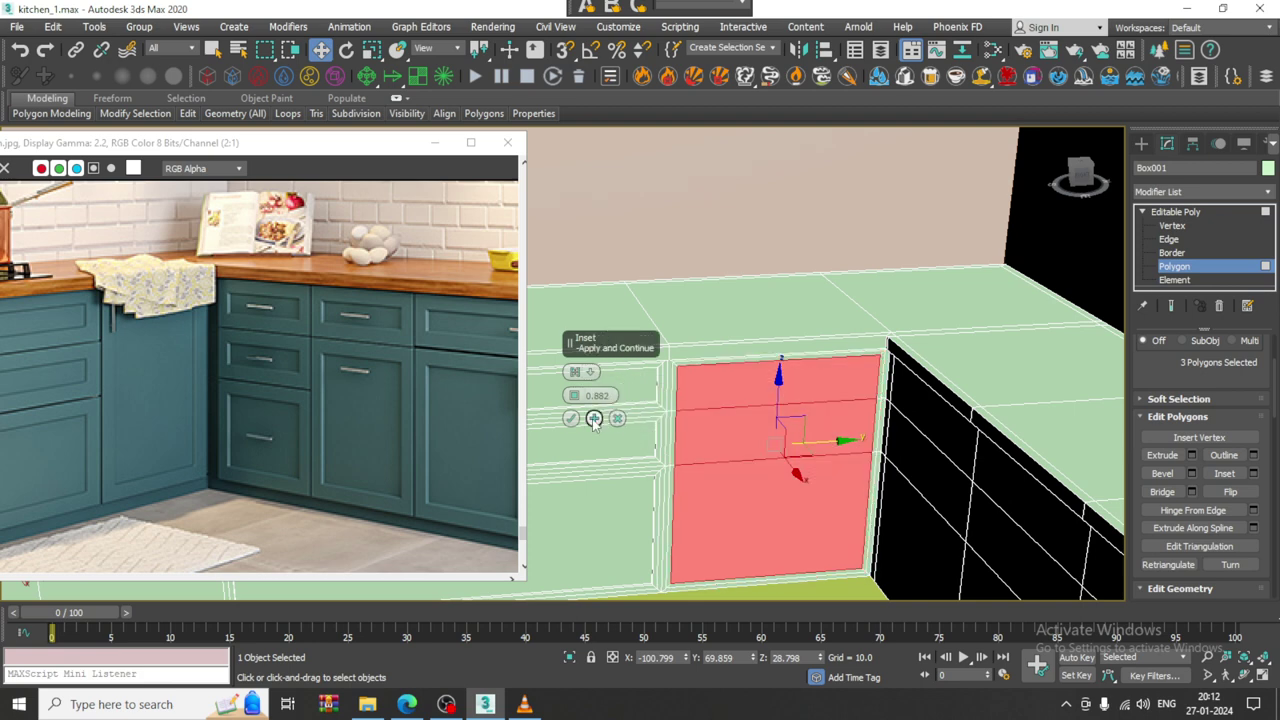
click(571, 419)
- Extrude the grouped inset panel beside the corner inward by -0.629
alt+middle_drag(620, 431, 803, 433)
scroll(810, 430, up, 2)
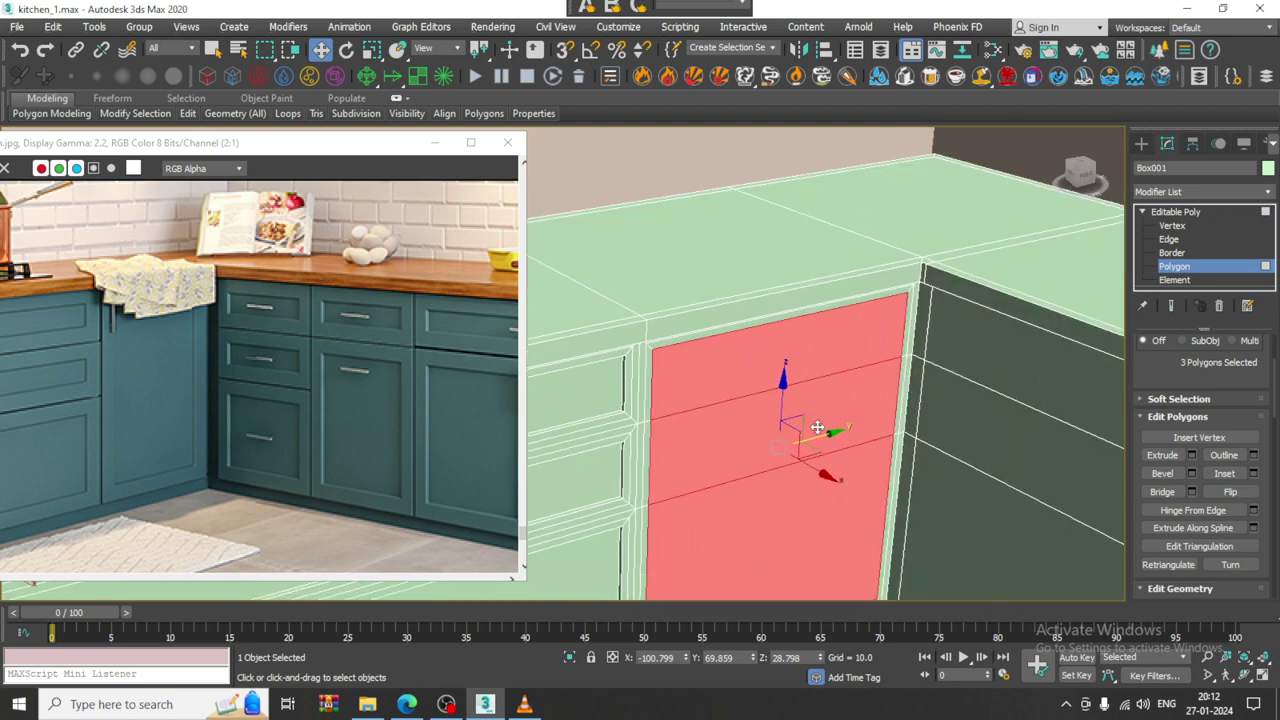
click(1192, 455)
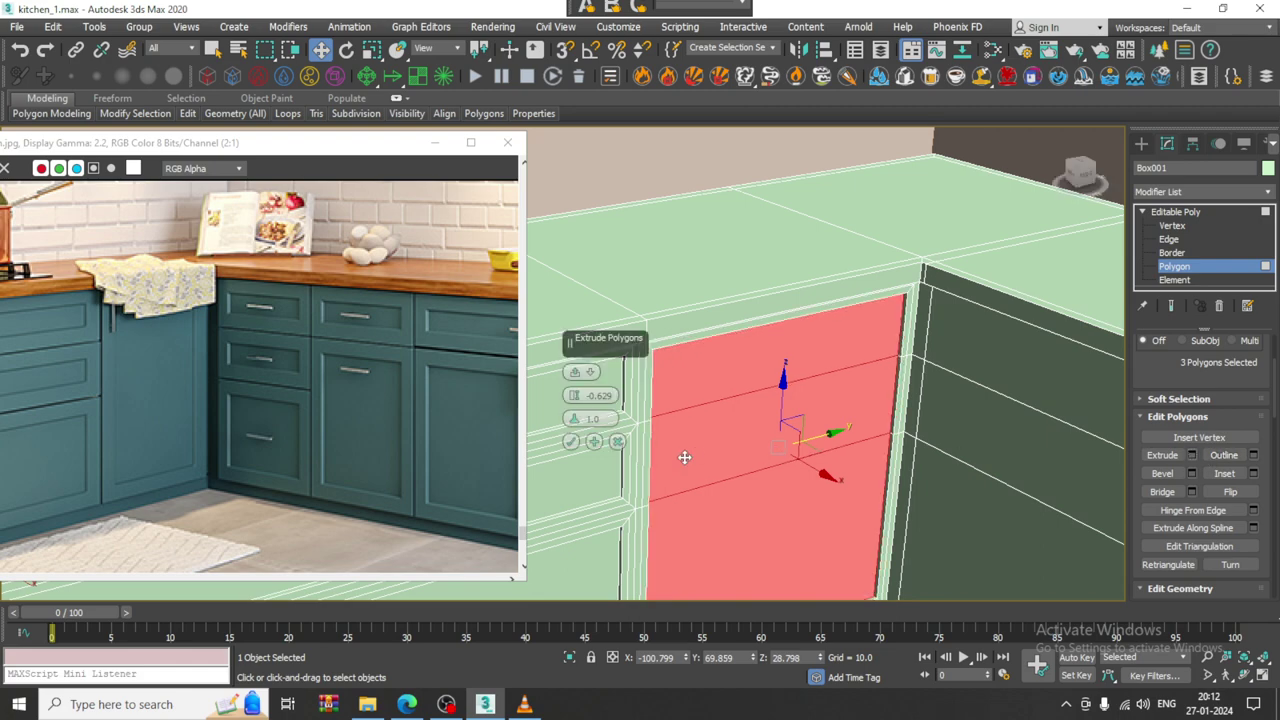
click(577, 448)
scroll(847, 417, down, 2)
alt+middle_drag(847, 417, 851, 502)
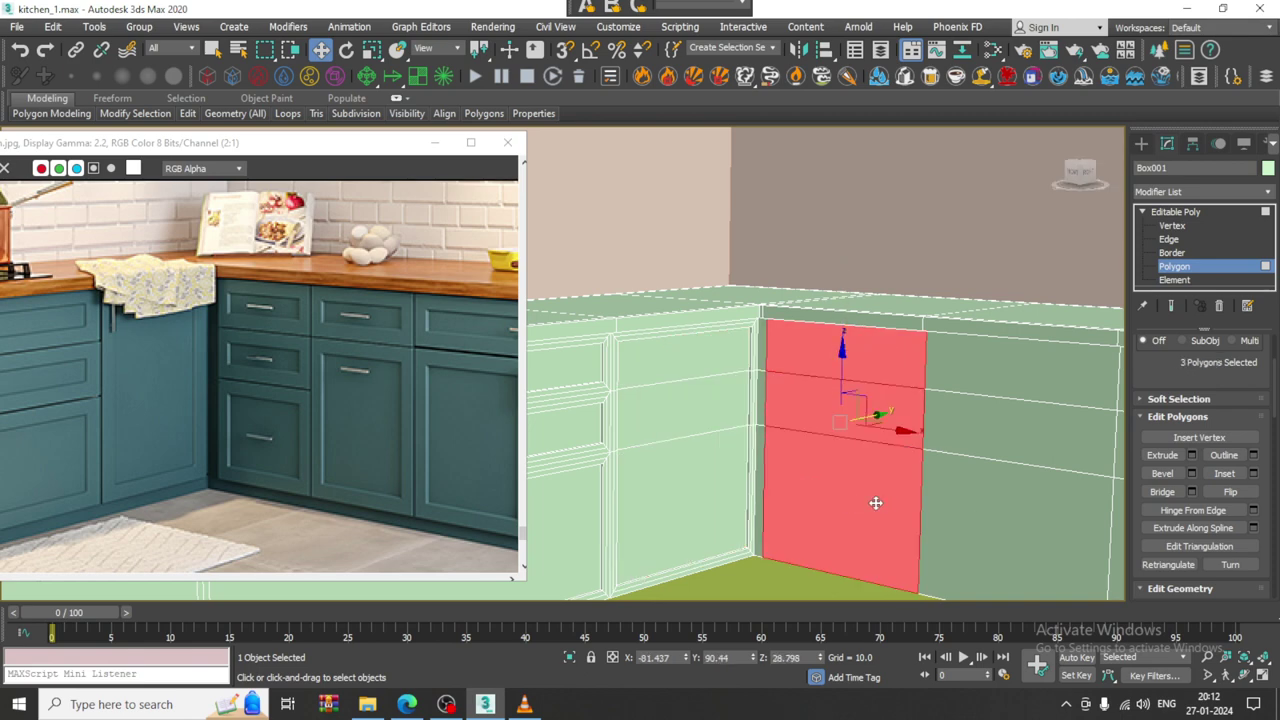
- Inset the three stacked faces of the adjoining wall's first section beside the corner twice by polygon, with an amount of 0.882
scroll(871, 494, down, 4)
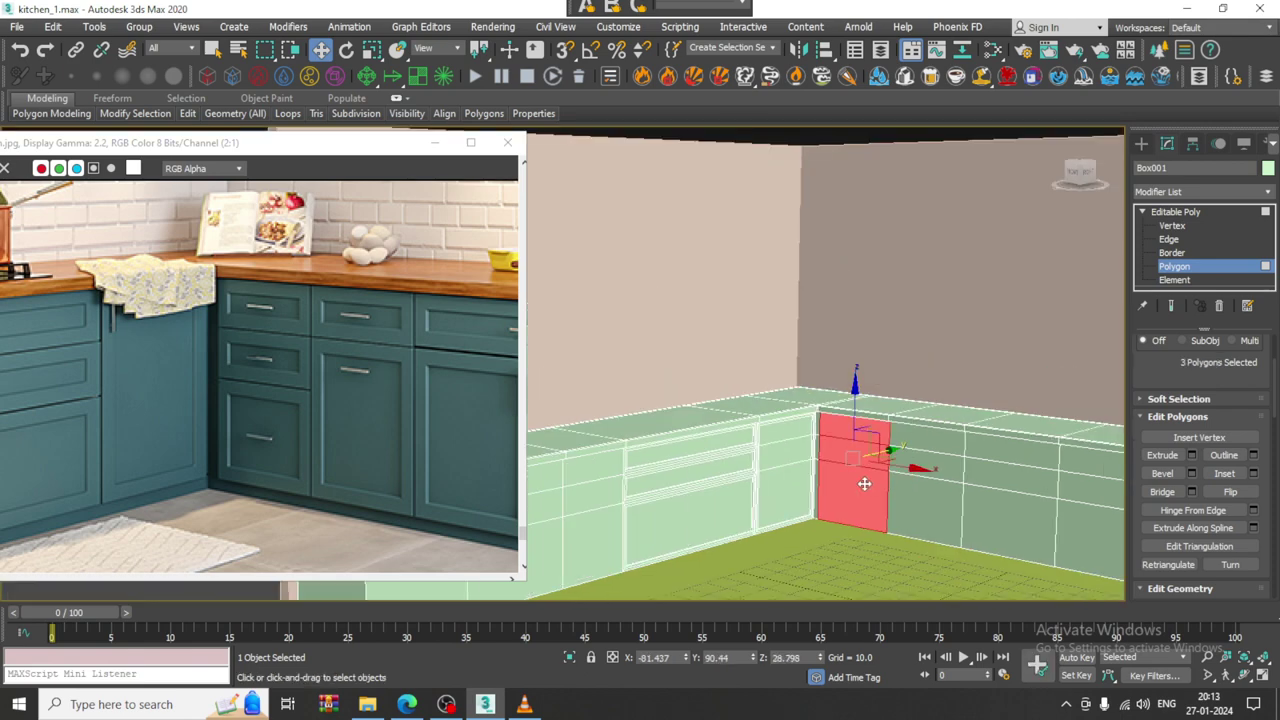
click(1253, 473)
click(581, 371)
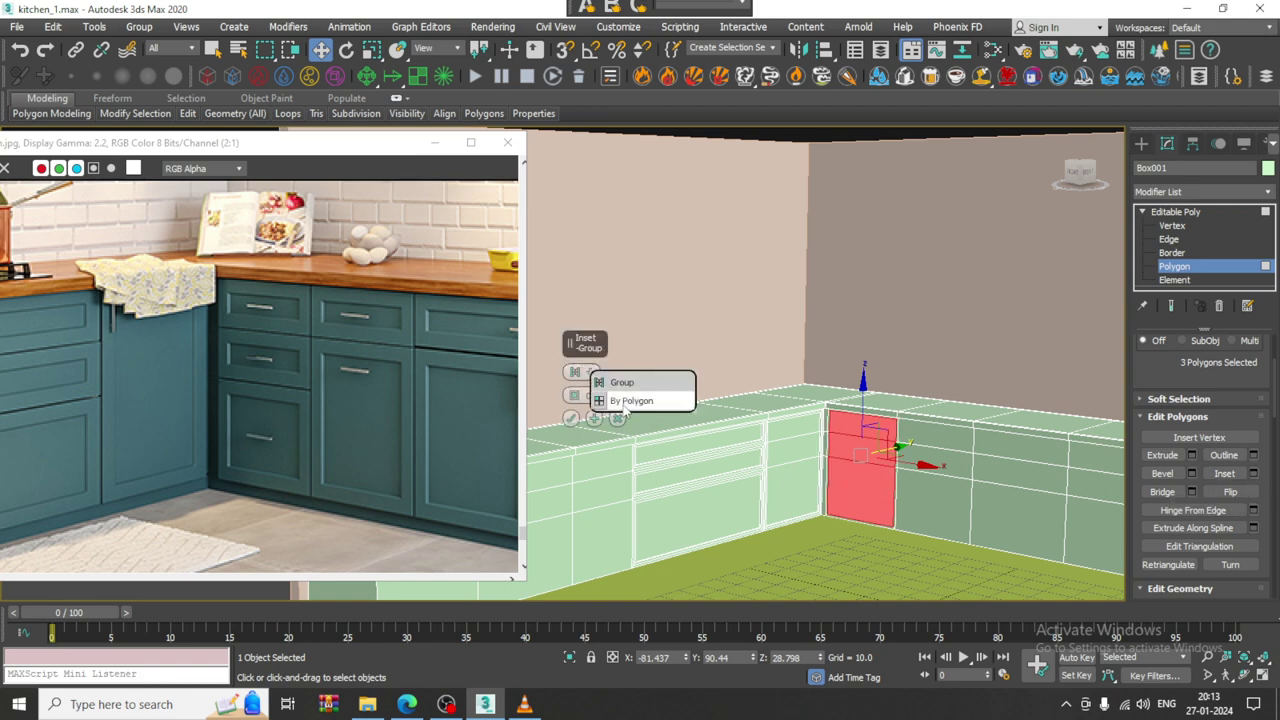
click(615, 400)
scroll(620, 418, up, 2)
scroll(829, 430, up, 3)
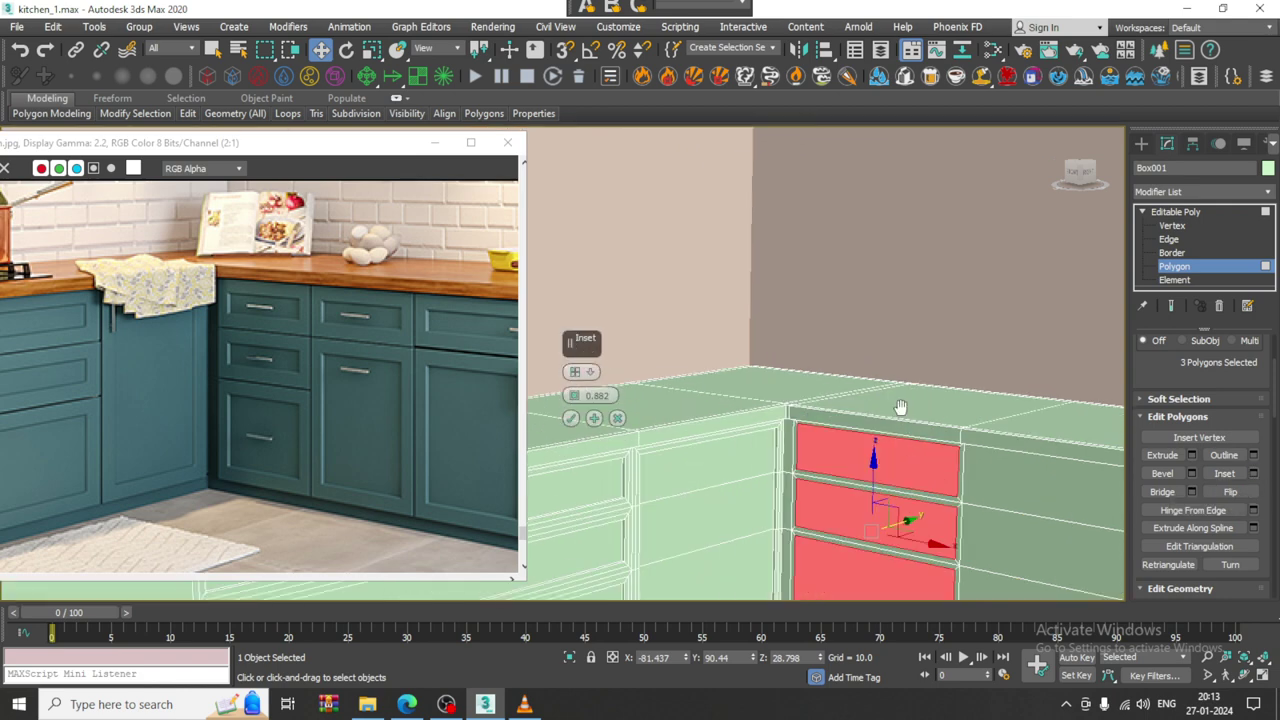
click(594, 418)
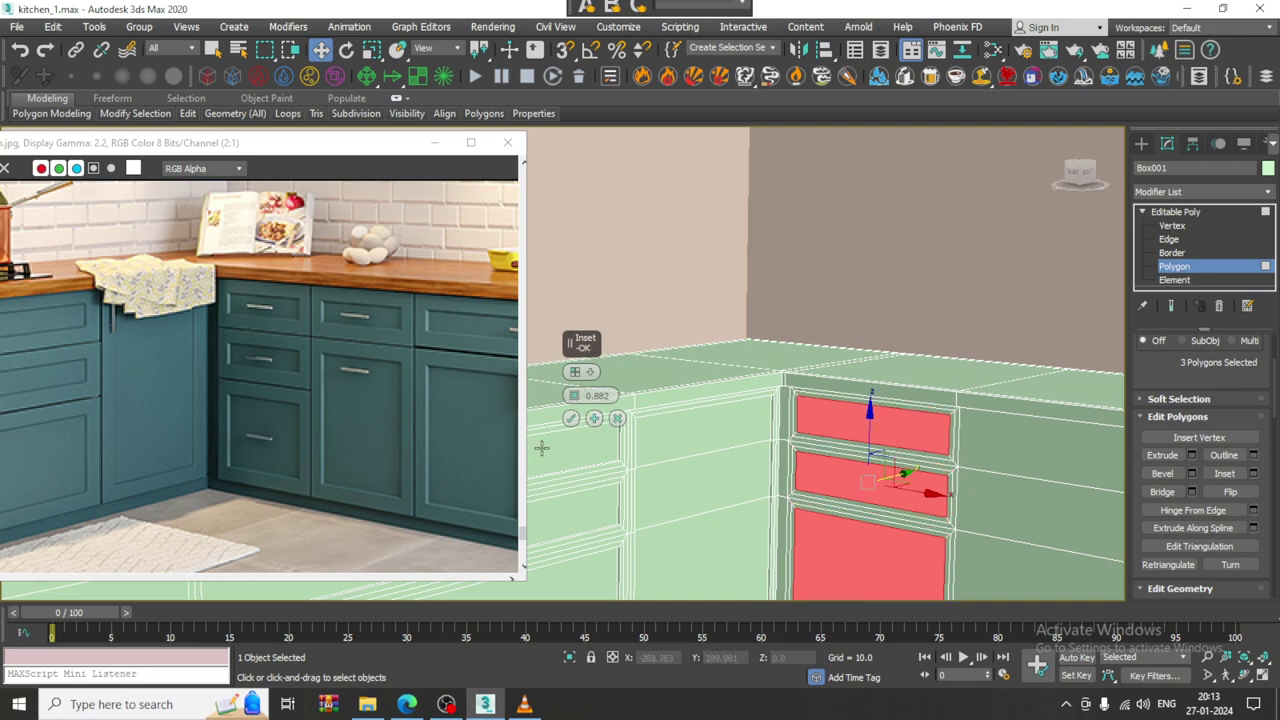
click(570, 424)
- Extrude the three inset drawer panels of that corner section inward by -0.629
alt+middle_drag(680, 423, 712, 455)
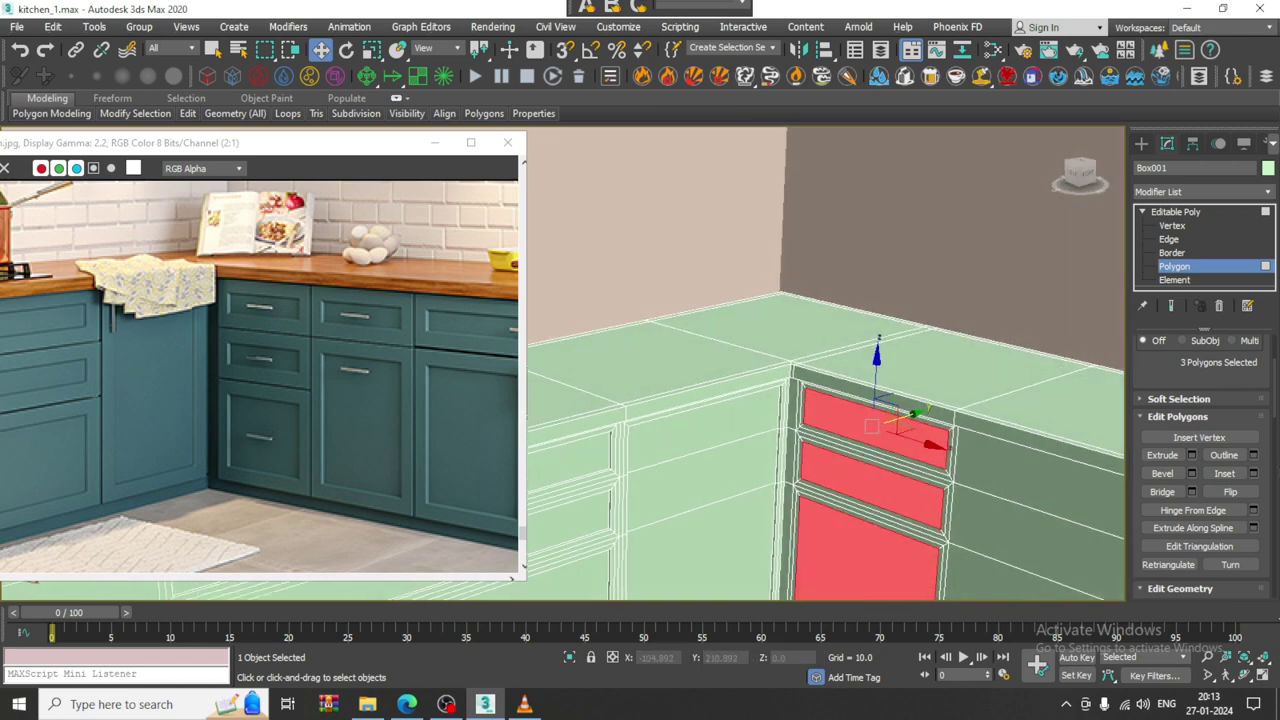
click(1192, 455)
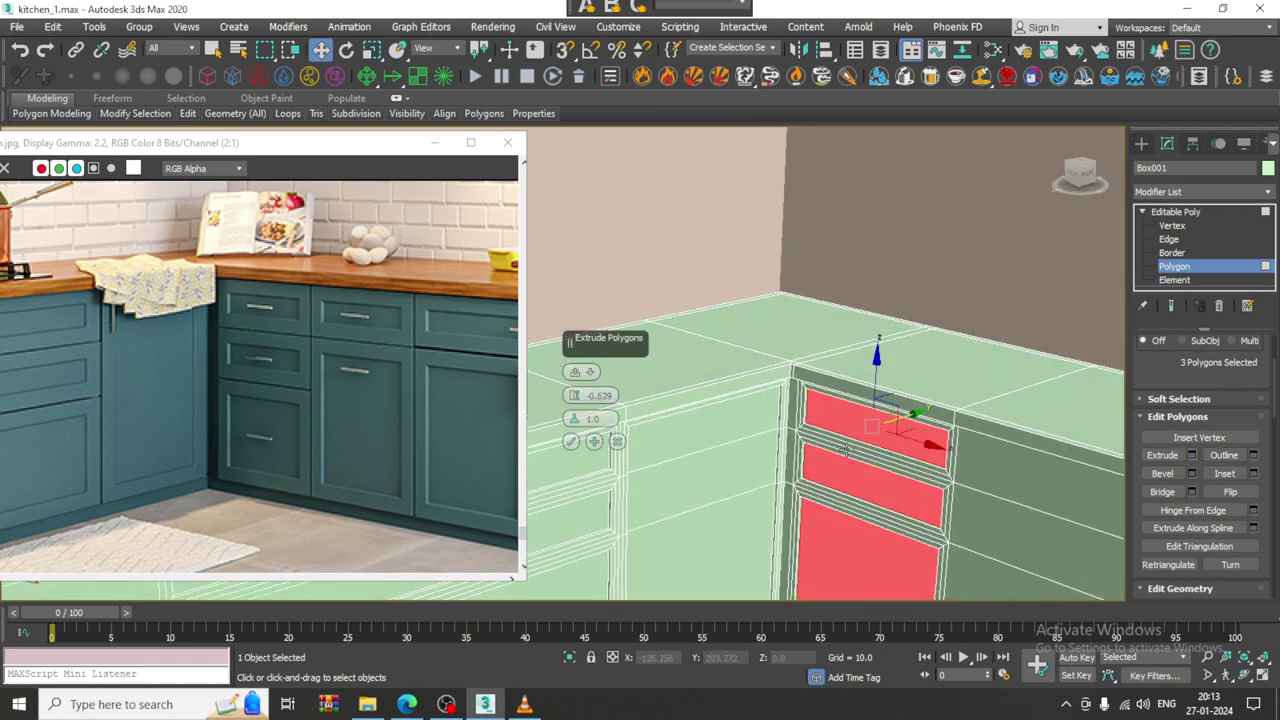
click(571, 444)
alt+middle_drag(600, 440, 670, 432)
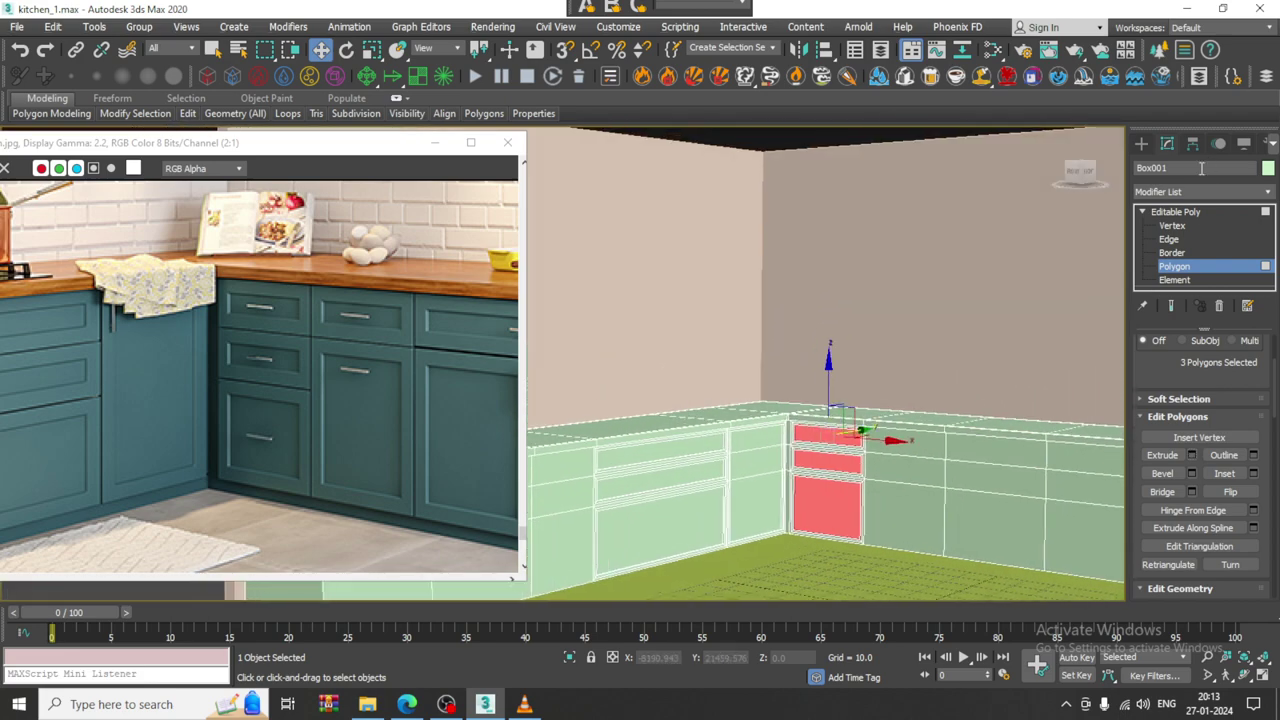
- Leave polygon editing and move the reference photo window away from the cabinets, showing the photo's full run of base cabinets
click(1197, 213)
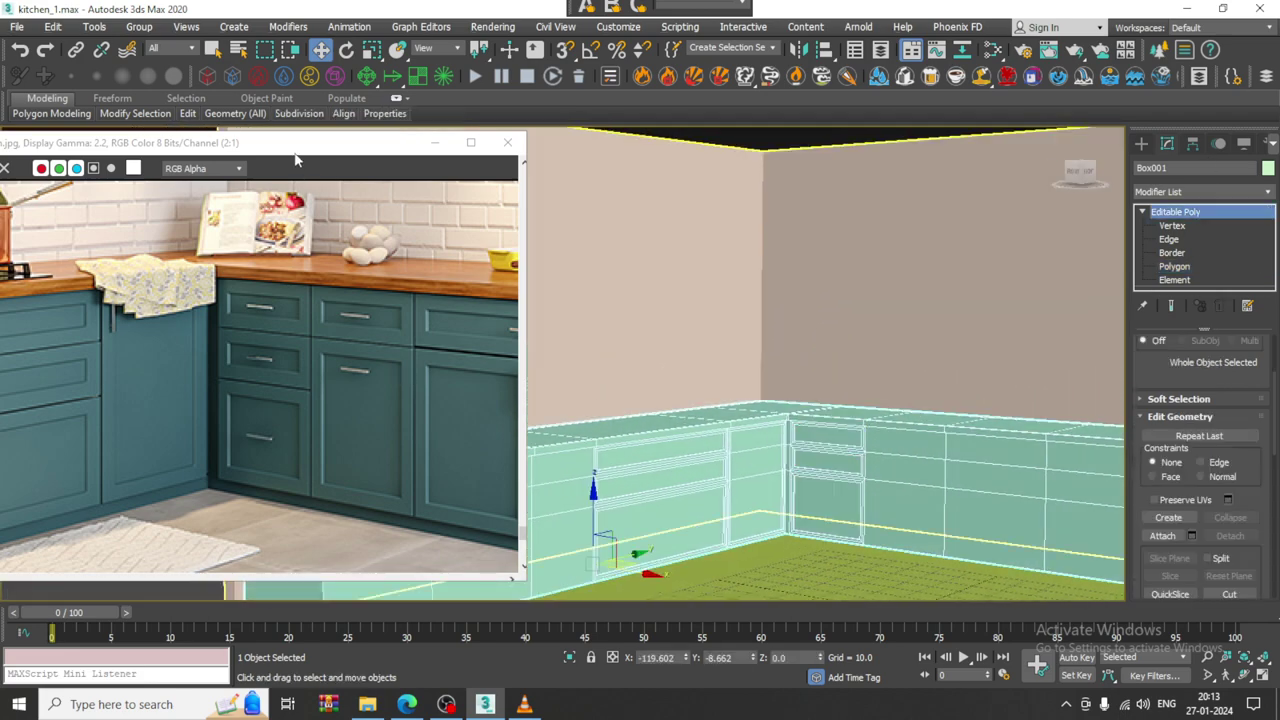
drag(296, 146, 248, 16)
scroll(248, 208, down, 1)
alt+middle_drag(894, 486, 764, 486)
scroll(648, 477, up, 3)
alt+middle_drag(651, 477, 739, 469)
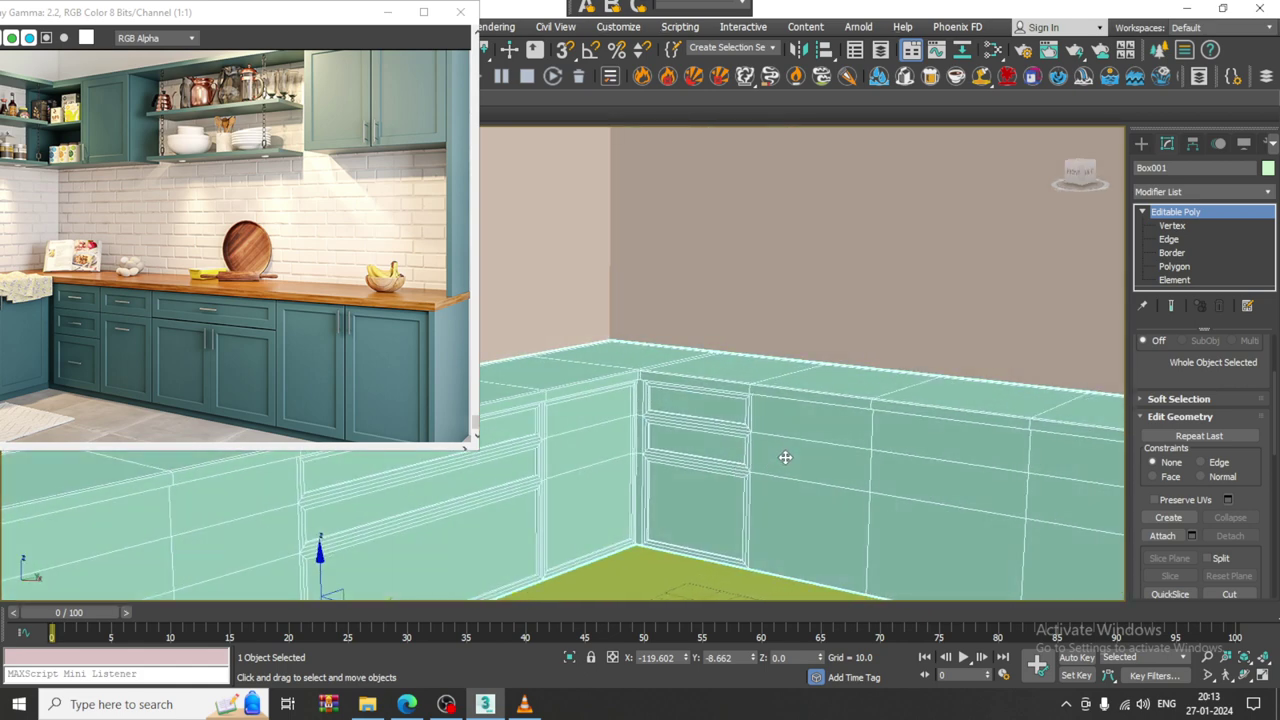
- Inset the top drawer face of the second section from the corner twice by 0.882 and extrude it inward by -0.629
key(4)
click(809, 432)
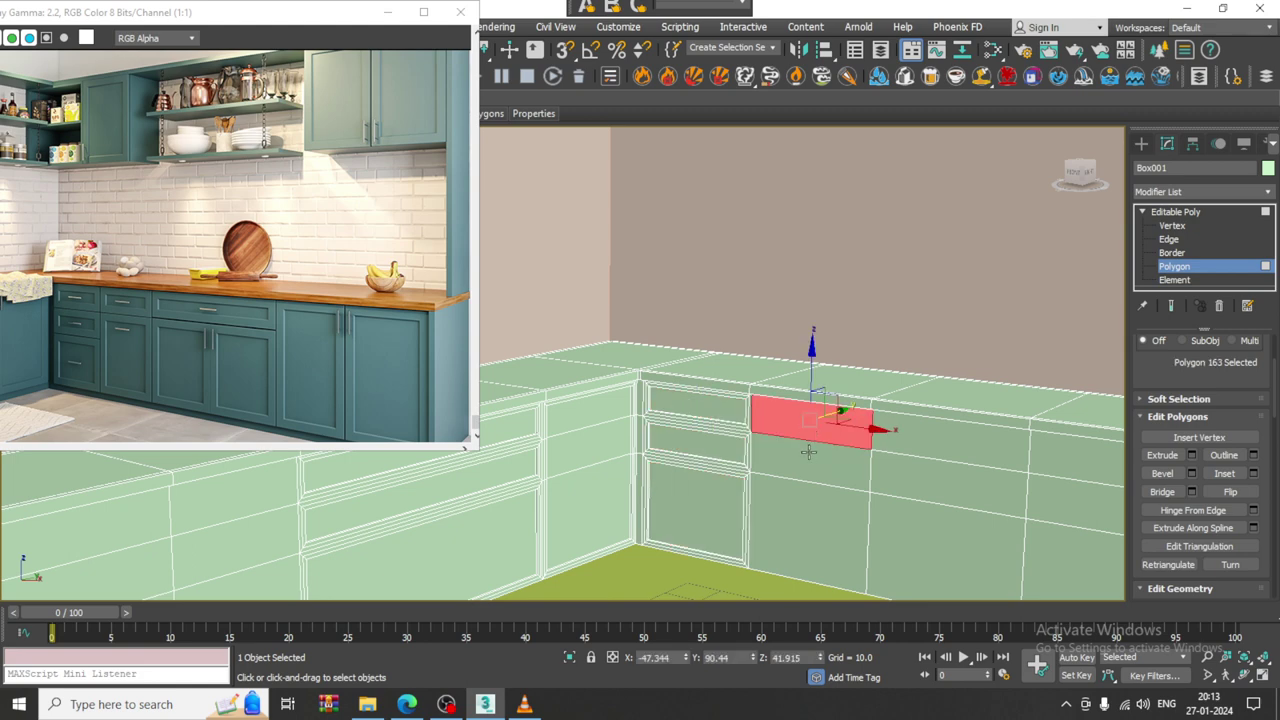
ctrl+click(807, 474)
ctrl+click(805, 511)
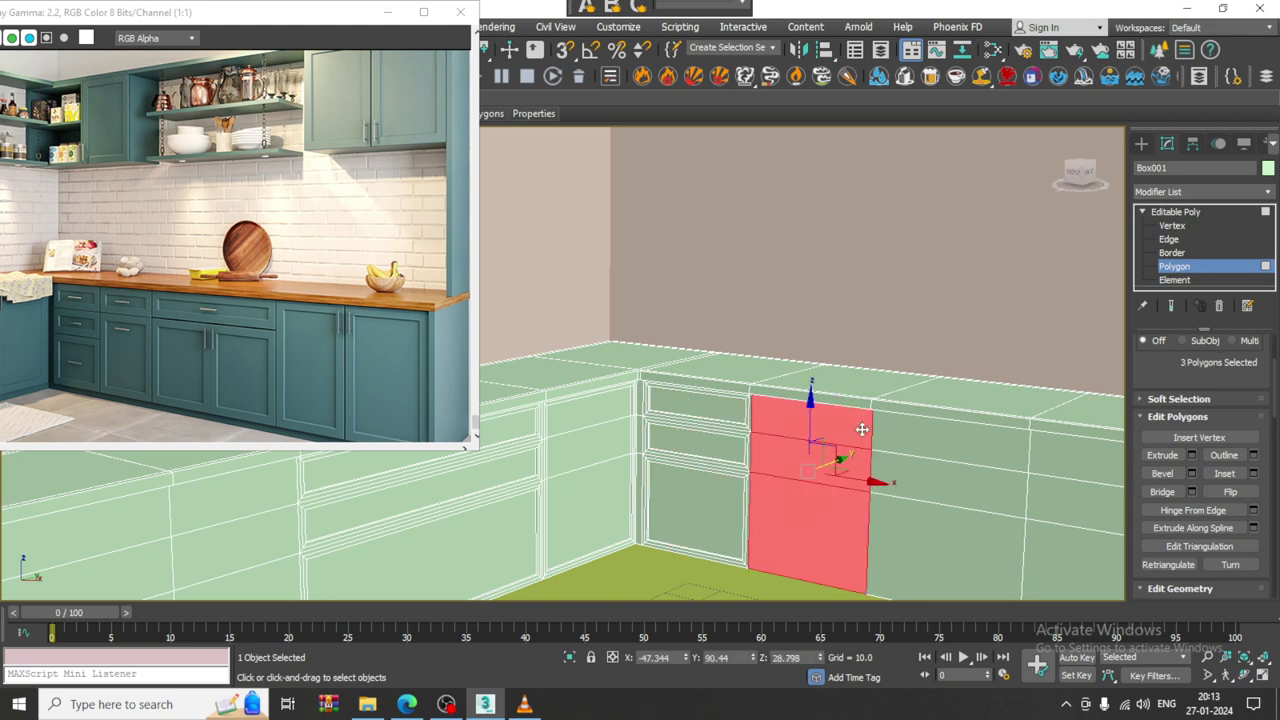
click(865, 430)
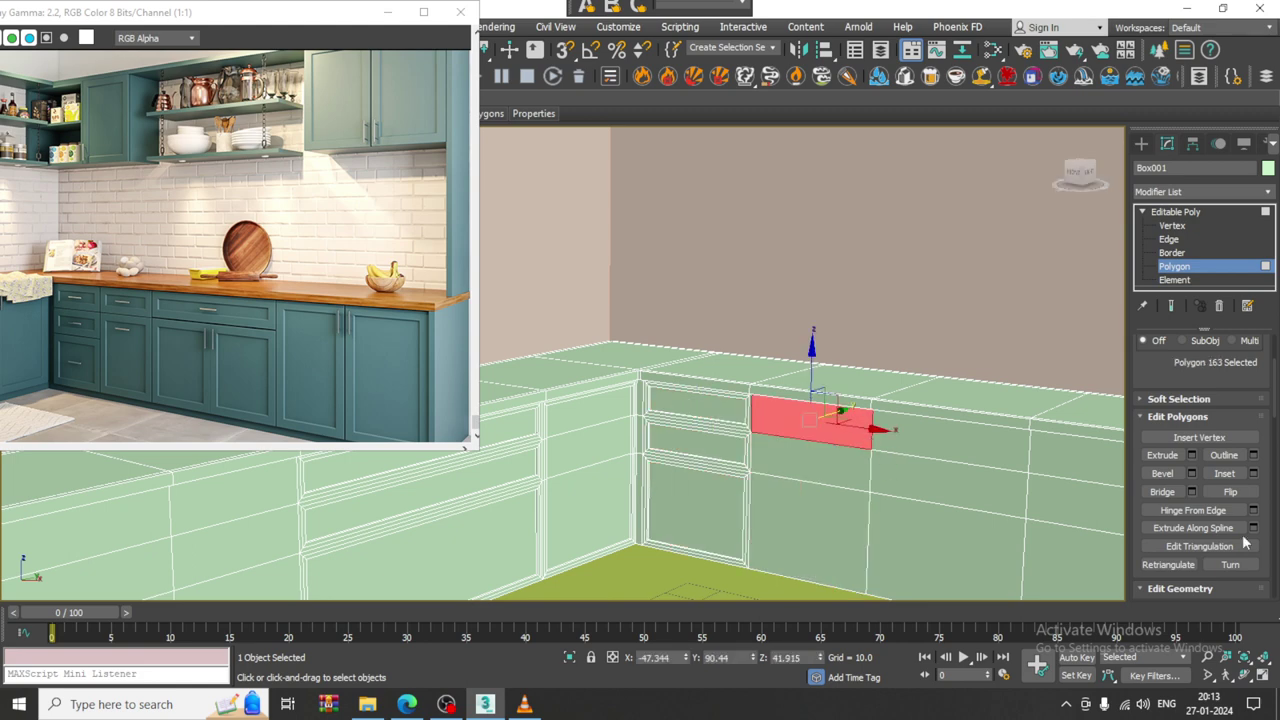
click(1254, 474)
click(594, 418)
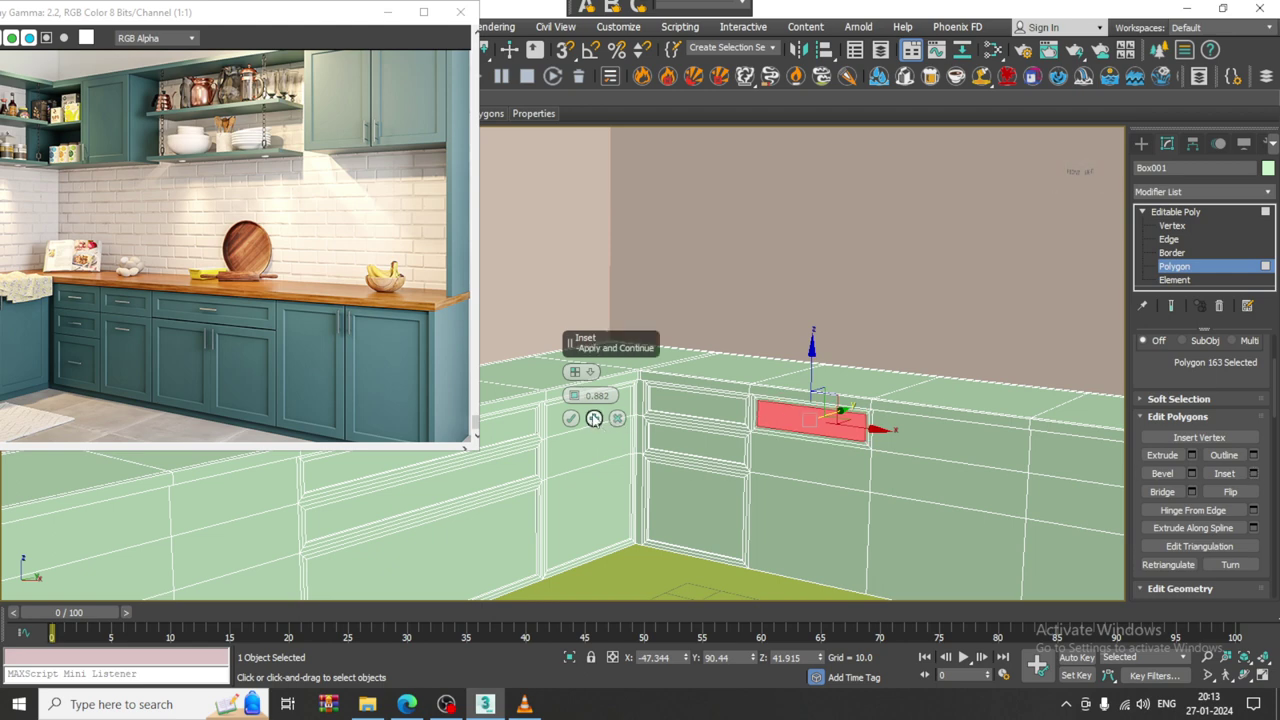
click(571, 418)
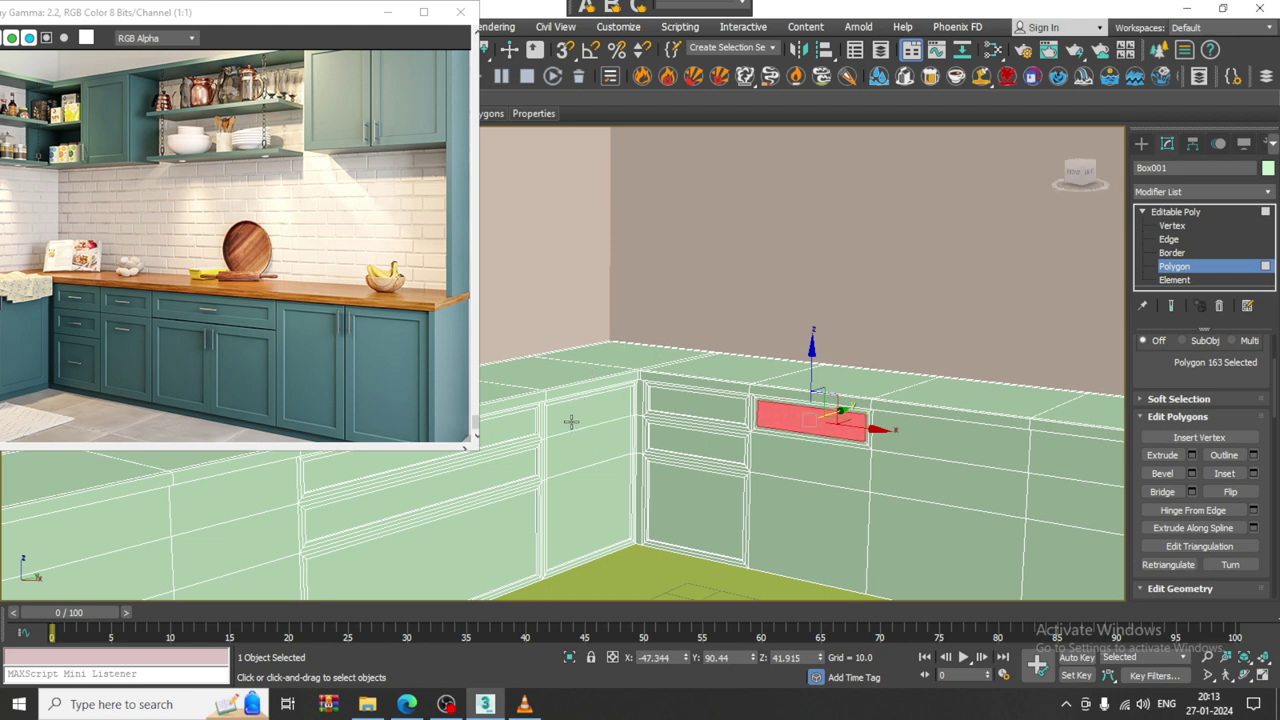
click(1191, 455)
click(571, 442)
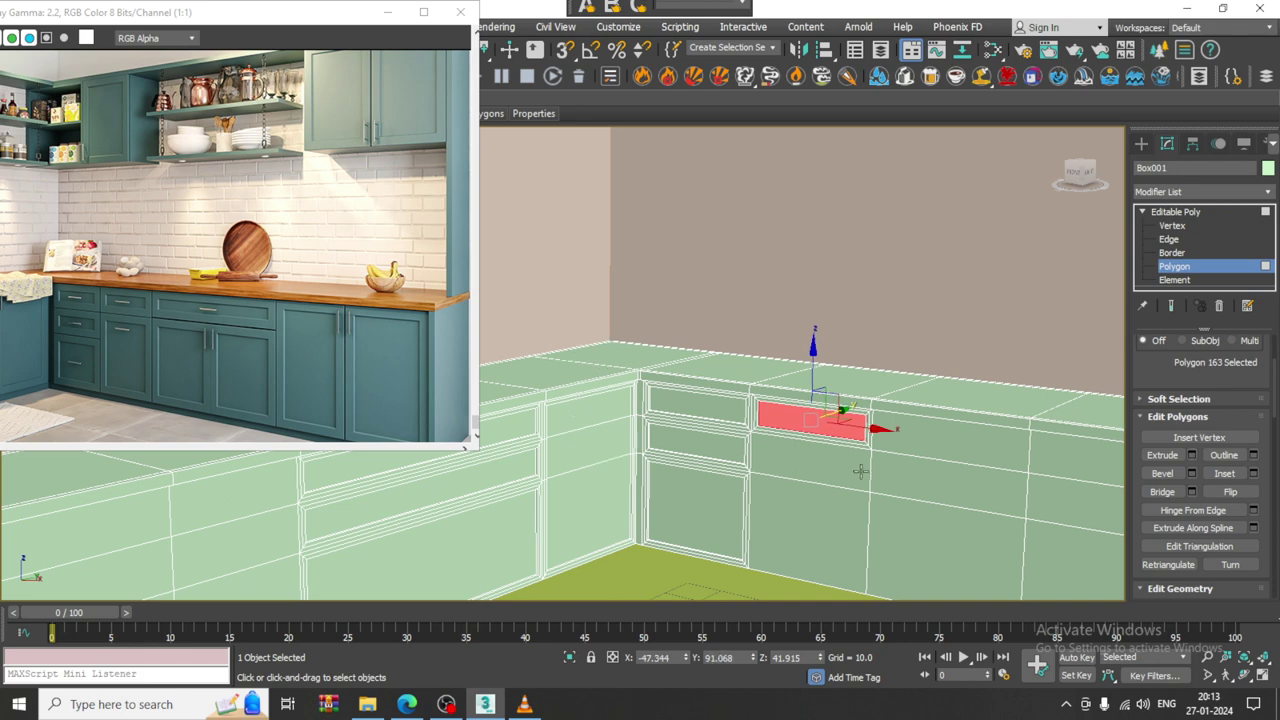
- Inset the two lower faces of the second section twice as one group, with an amount of 0.882
click(856, 472)
ctrl+click(838, 520)
click(1253, 473)
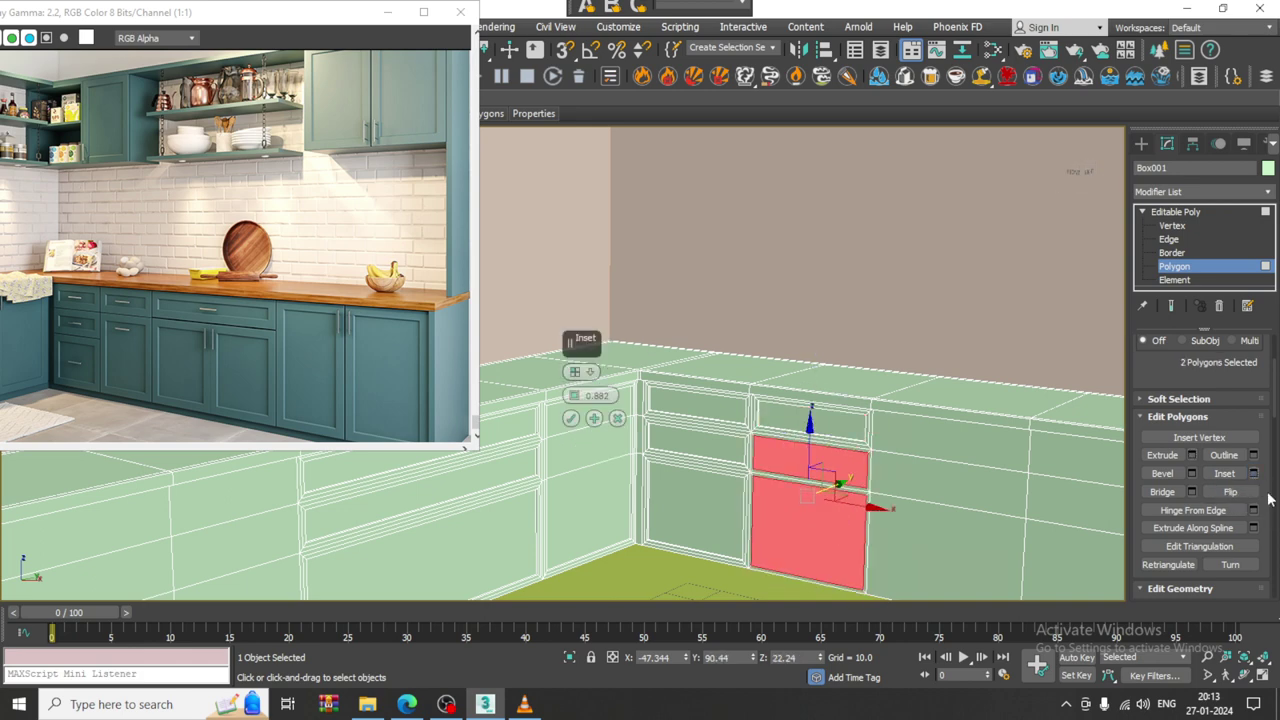
click(580, 372)
click(633, 400)
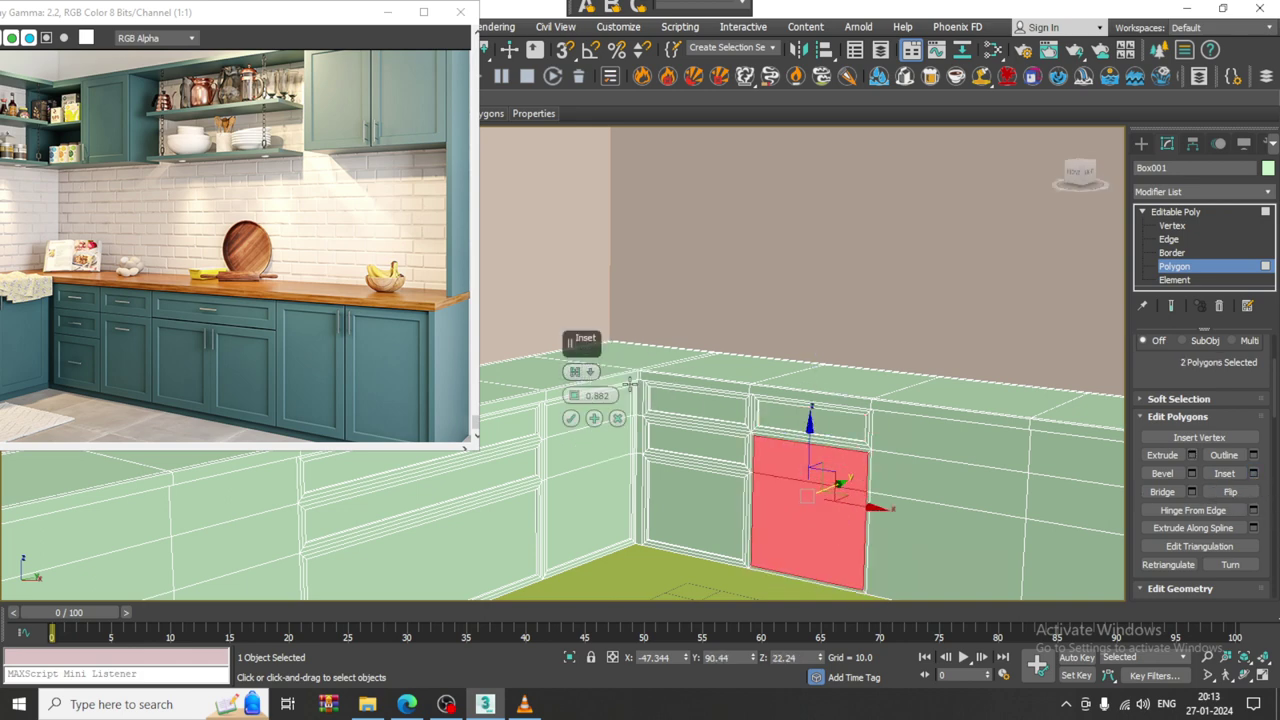
click(594, 418)
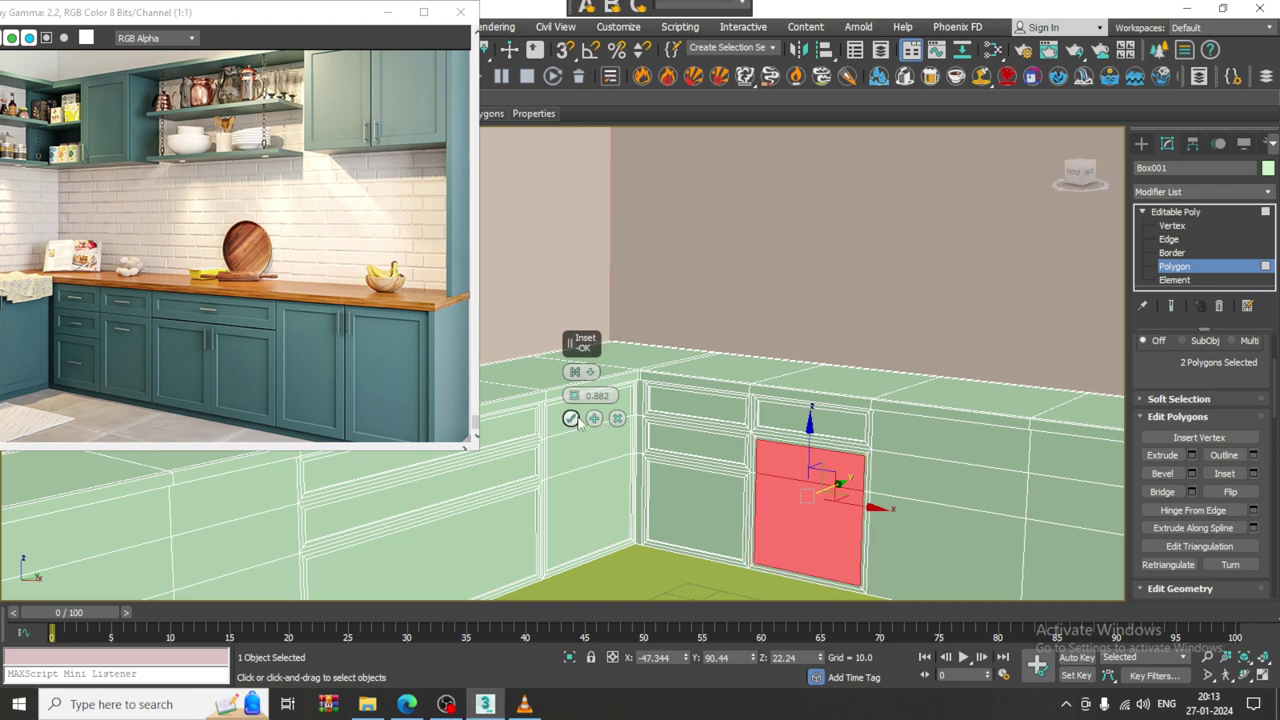
click(571, 418)
- Extrude the grouped door panel of the second section inward by -0.629 and leave polygon editing
click(1191, 455)
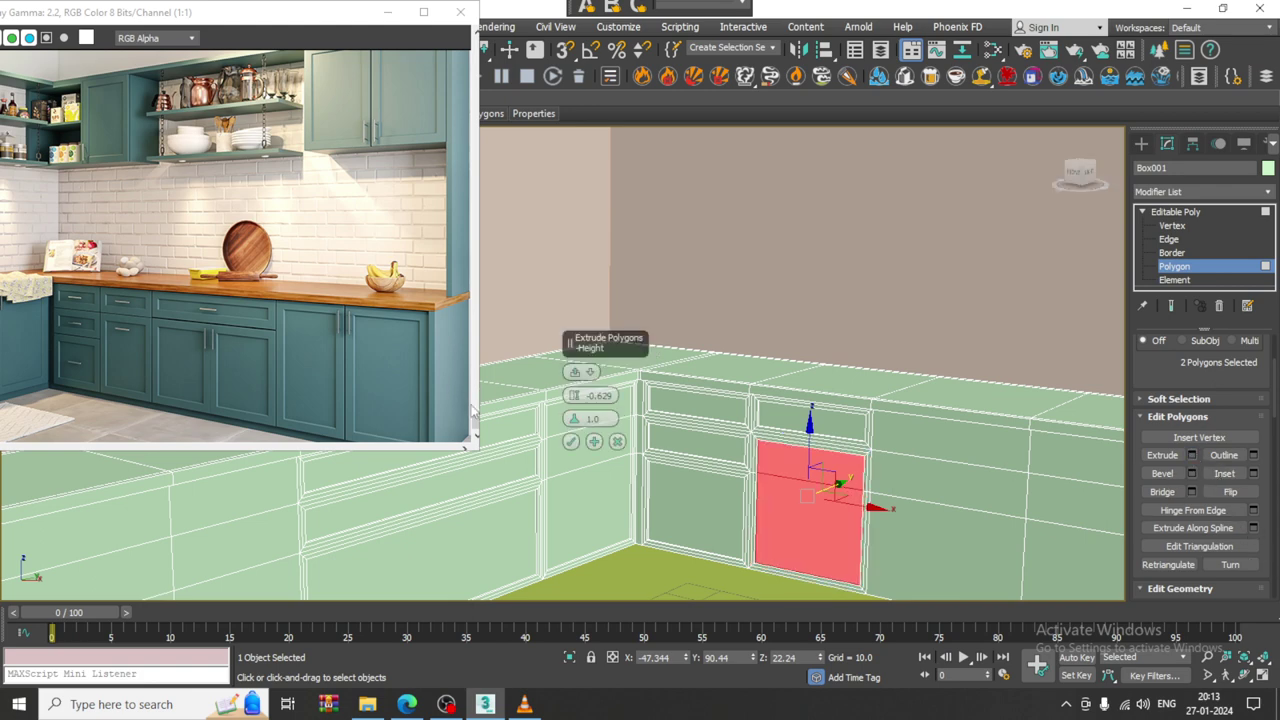
click(571, 443)
middle_drag(943, 404, 789, 424)
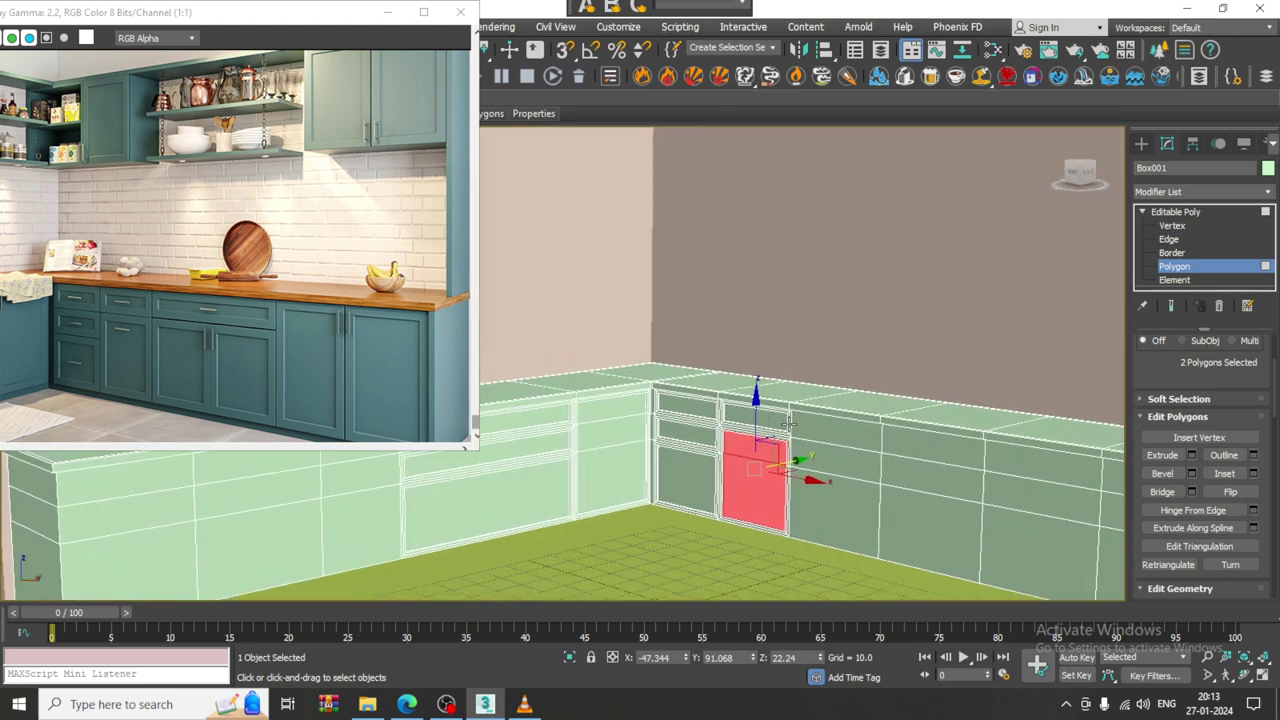
click(1202, 214)
- Sample the teal cabinet colour from the reference photo as a custom colour and assign it as the base cabinets' object colour
scroll(777, 404, down, 2)
scroll(777, 404, up, 2)
middle_drag(777, 407, 742, 442)
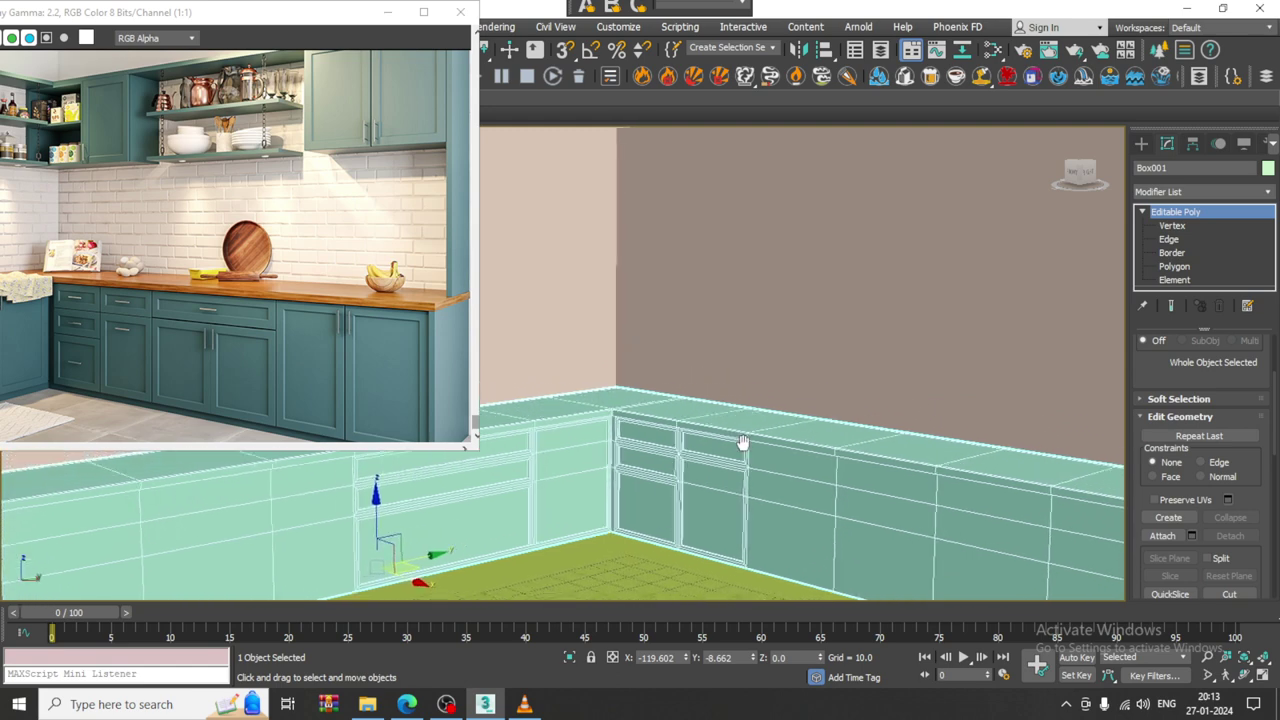
scroll(742, 443, down, 3)
scroll(96, 175, down, 1)
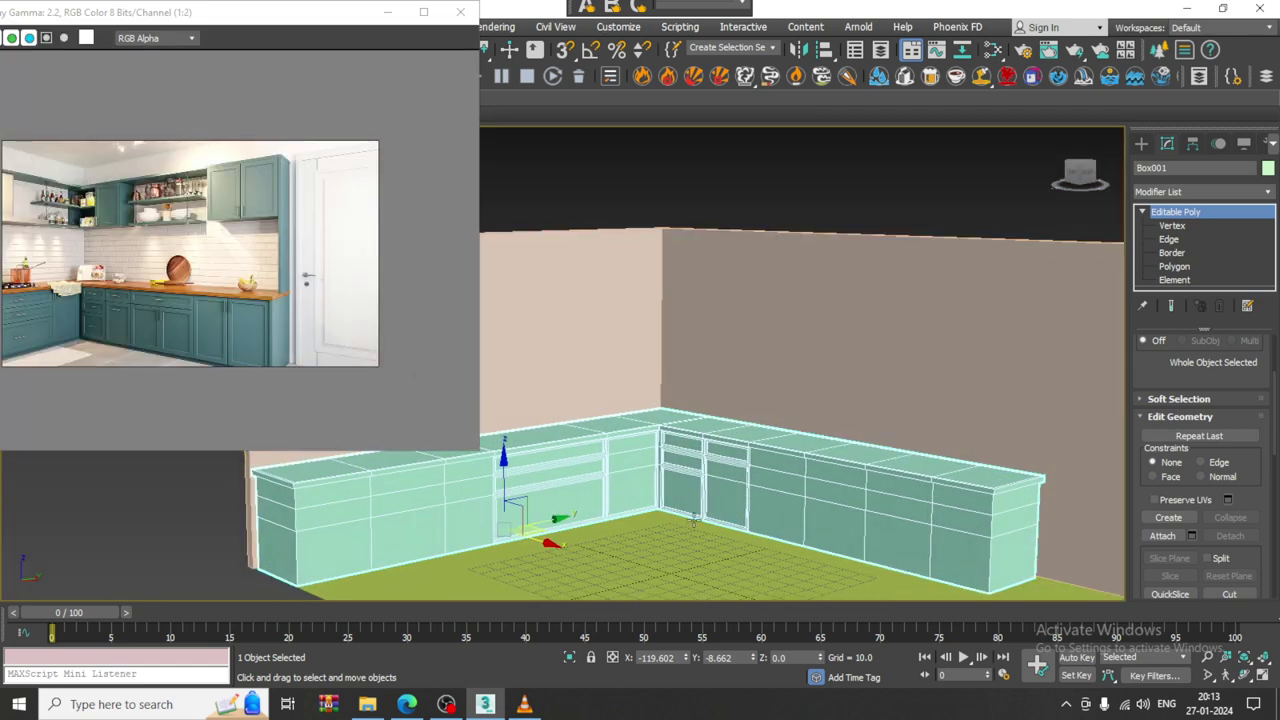
scroll(757, 500, up, 3)
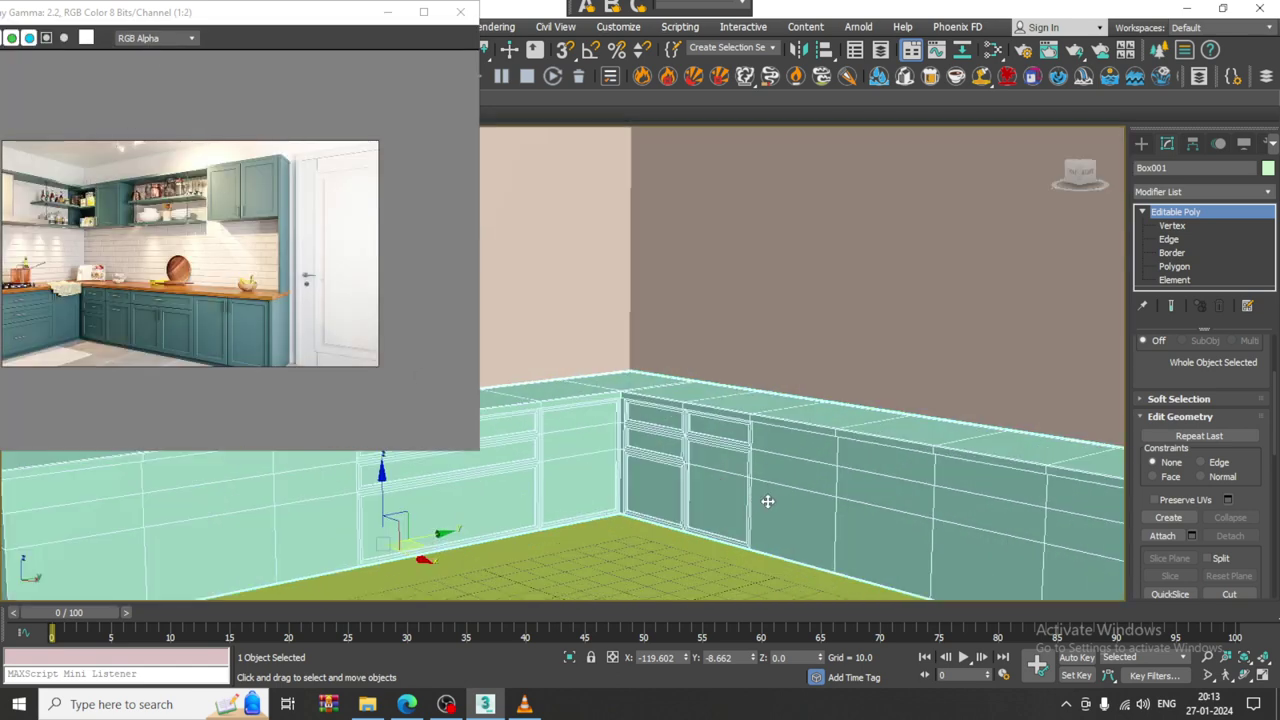
click(1267, 169)
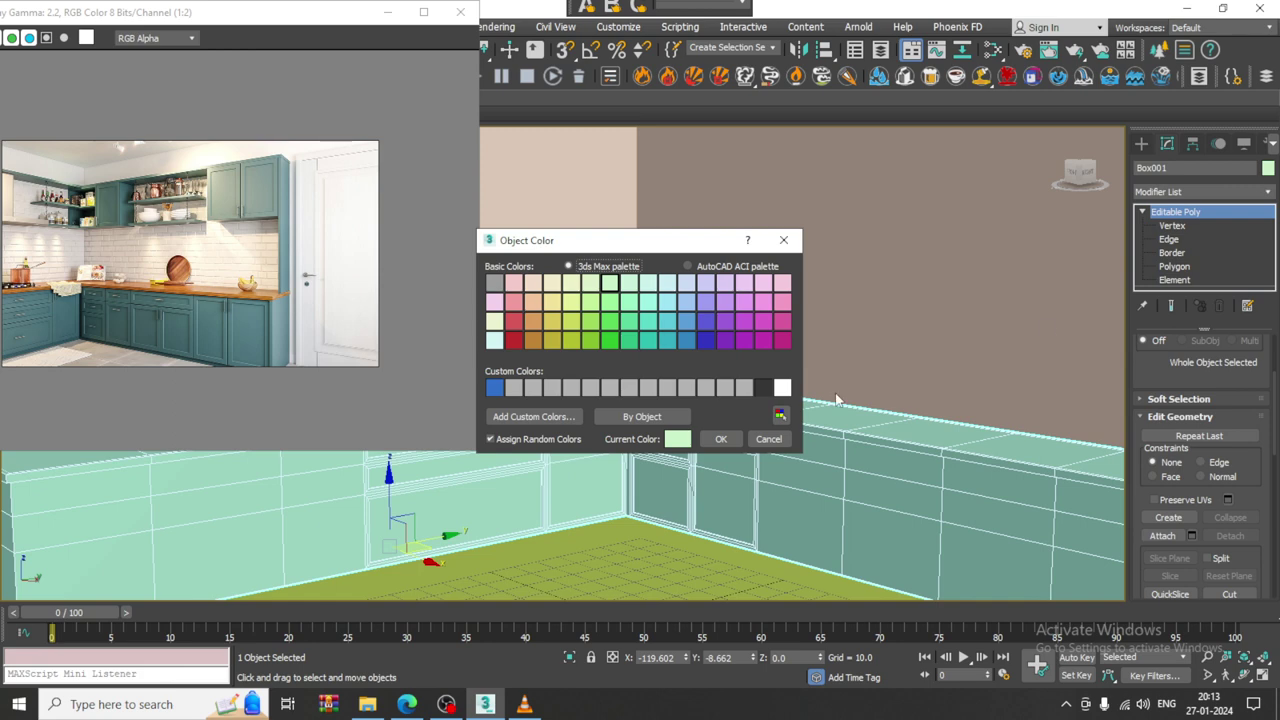
click(522, 417)
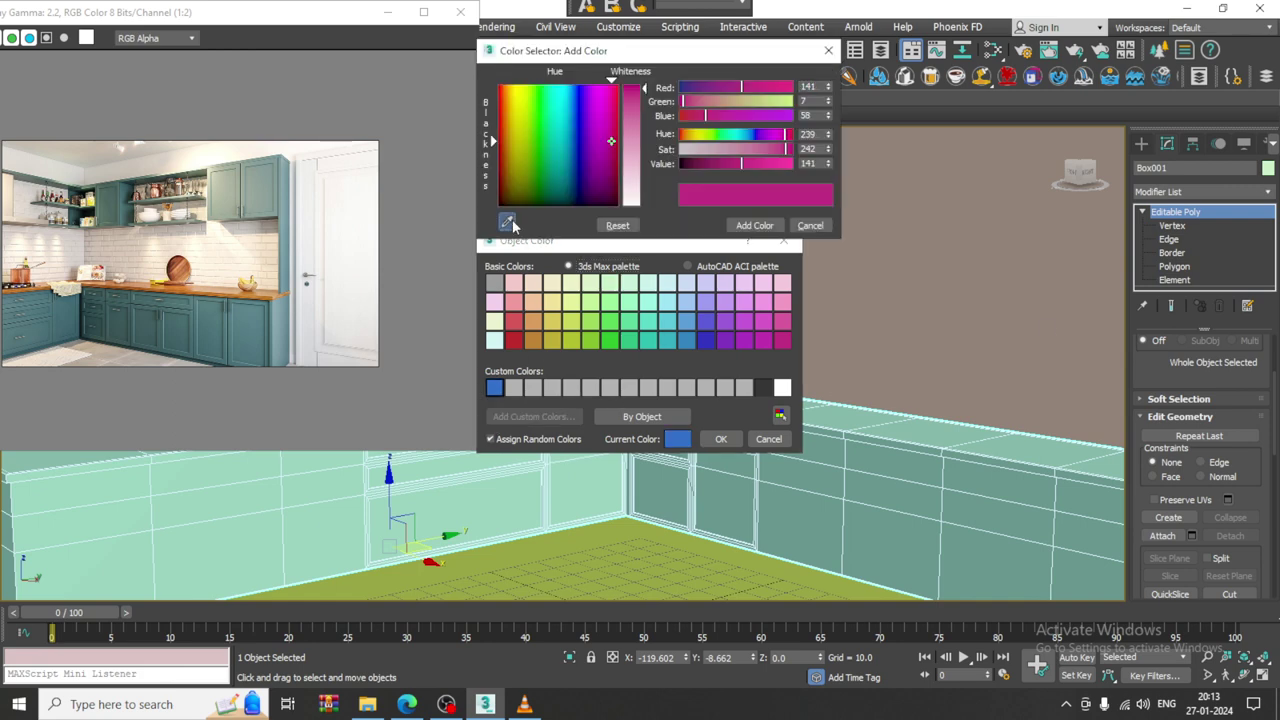
click(280, 329)
click(755, 225)
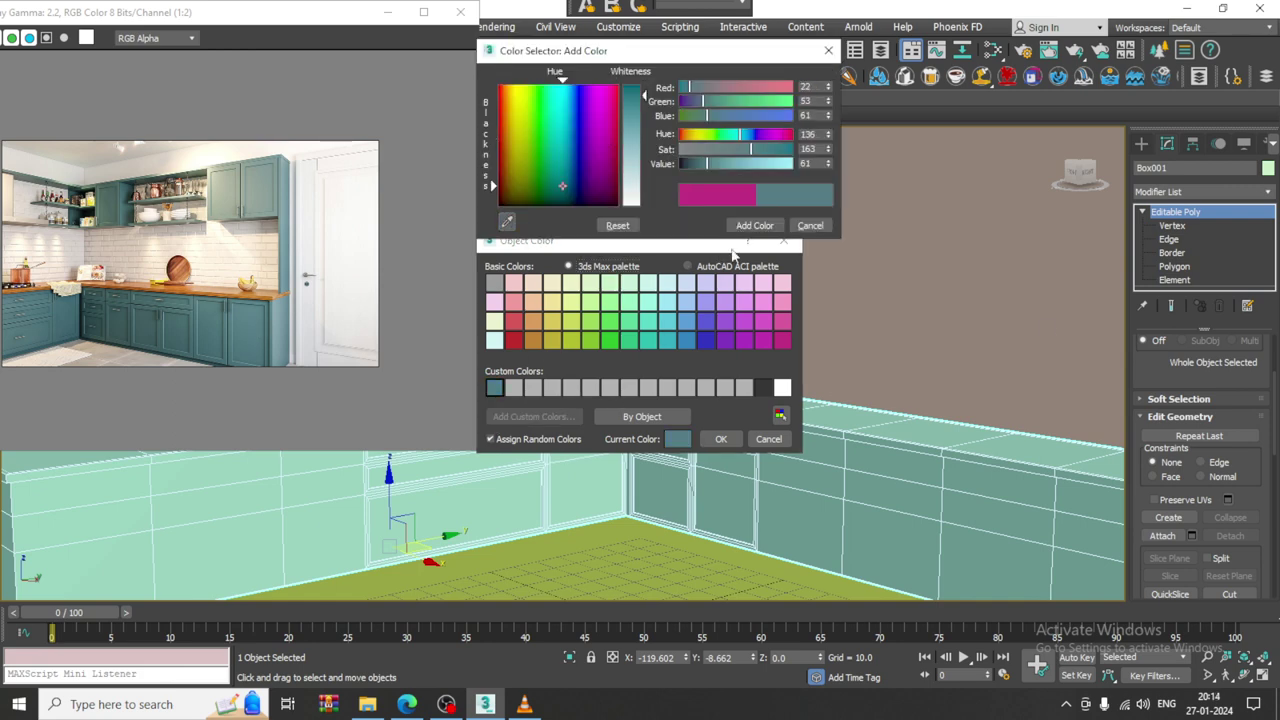
click(720, 439)
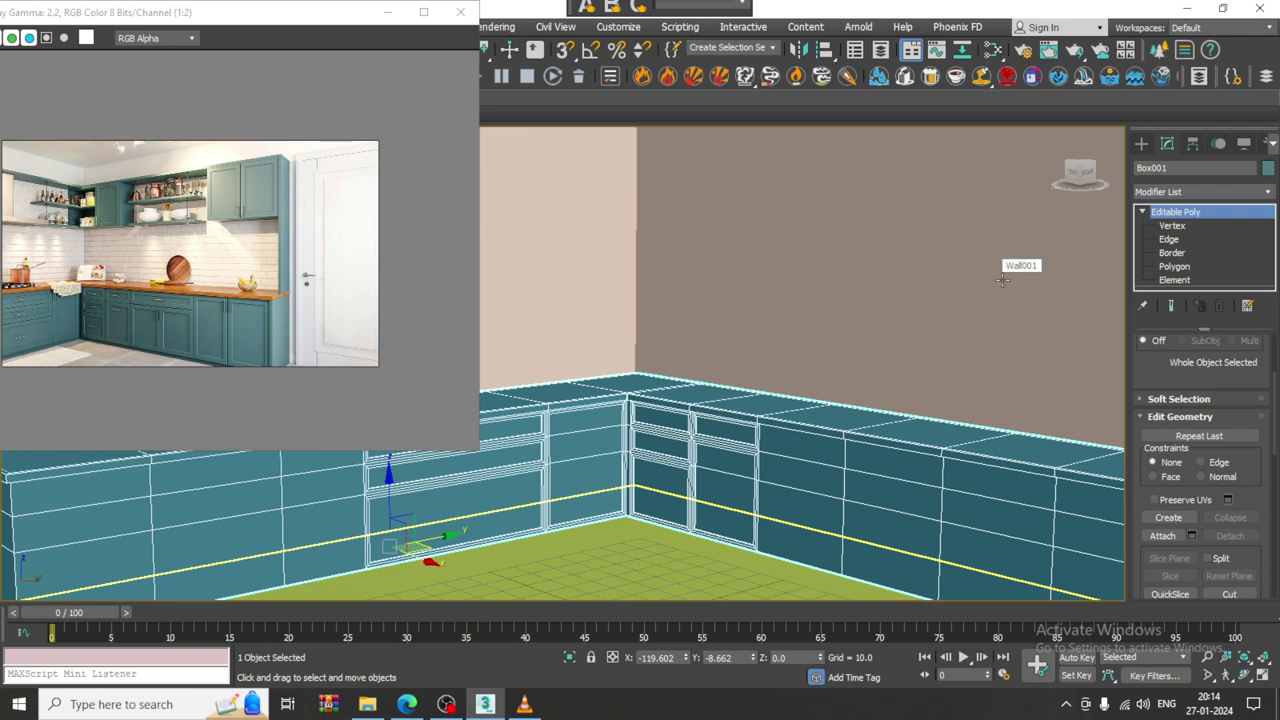
scroll(855, 345, down, 3)
scroll(830, 350, up, 5)
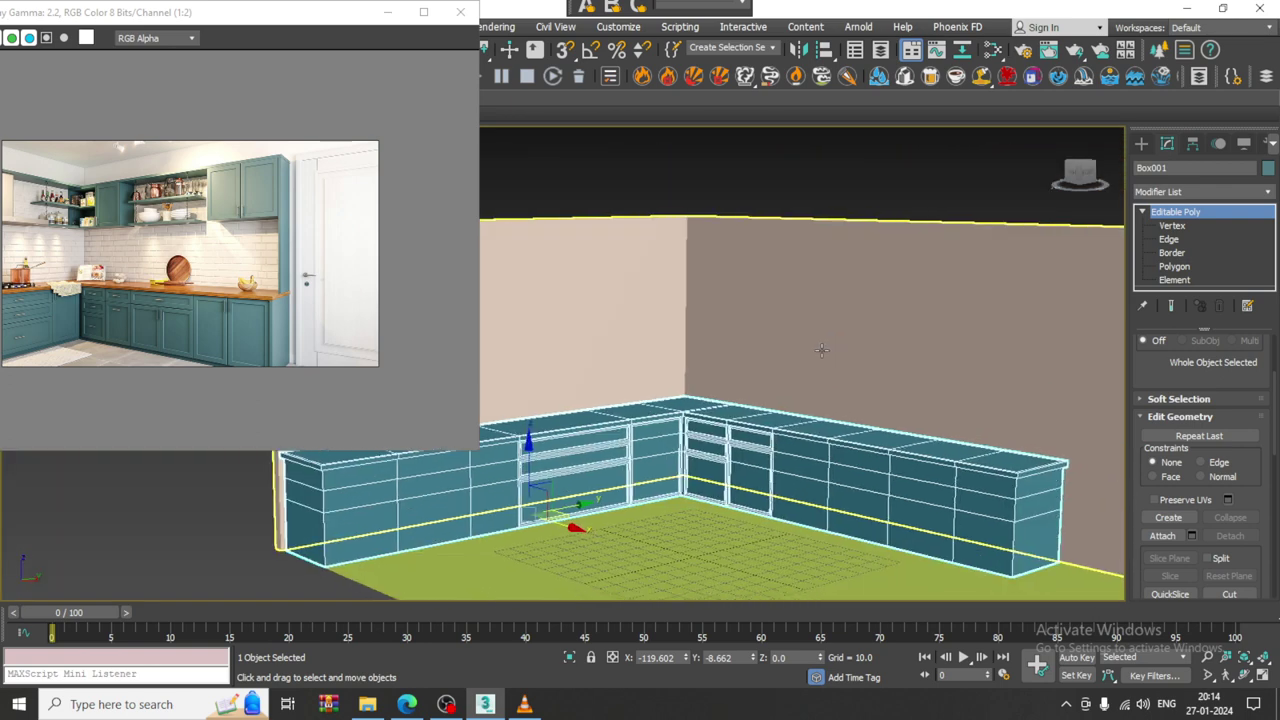
middle_drag(822, 347, 822, 329)
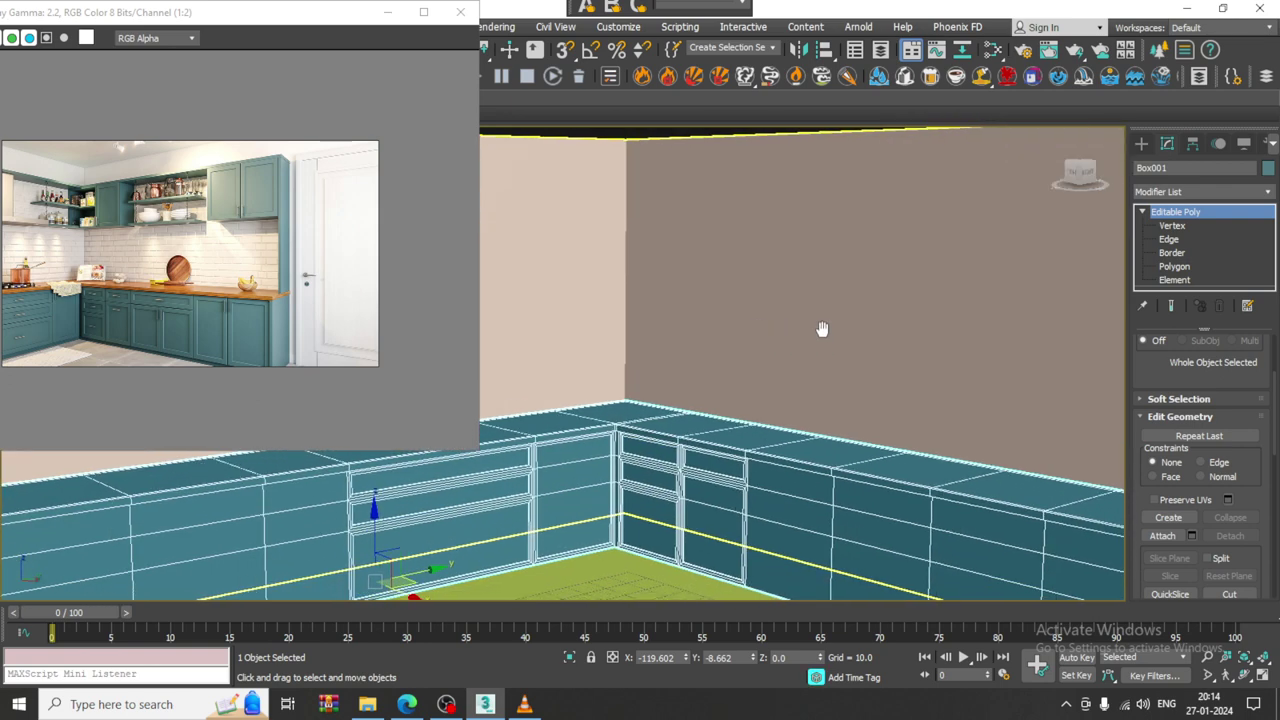